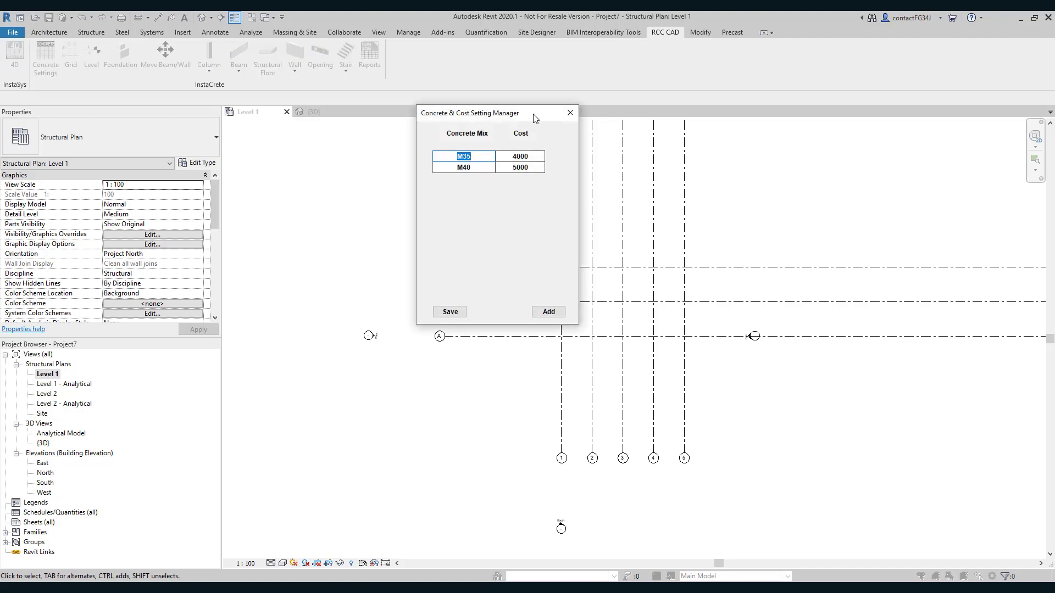
pyautogui.moveTo(534, 117); pyautogui.dragTo(564, 132)
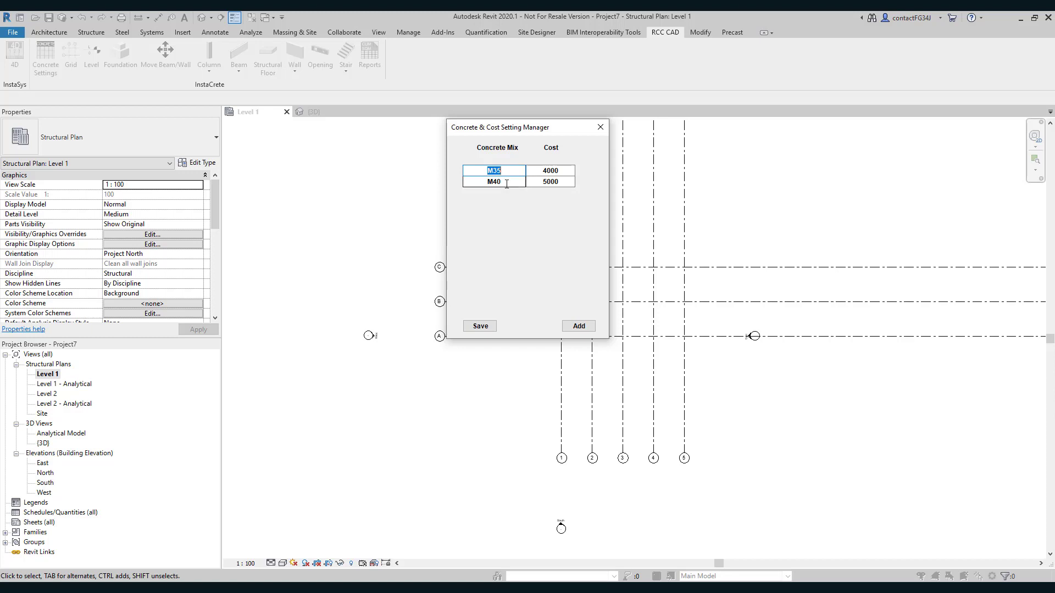
pyautogui.click(560, 183)
pyautogui.click(600, 127)
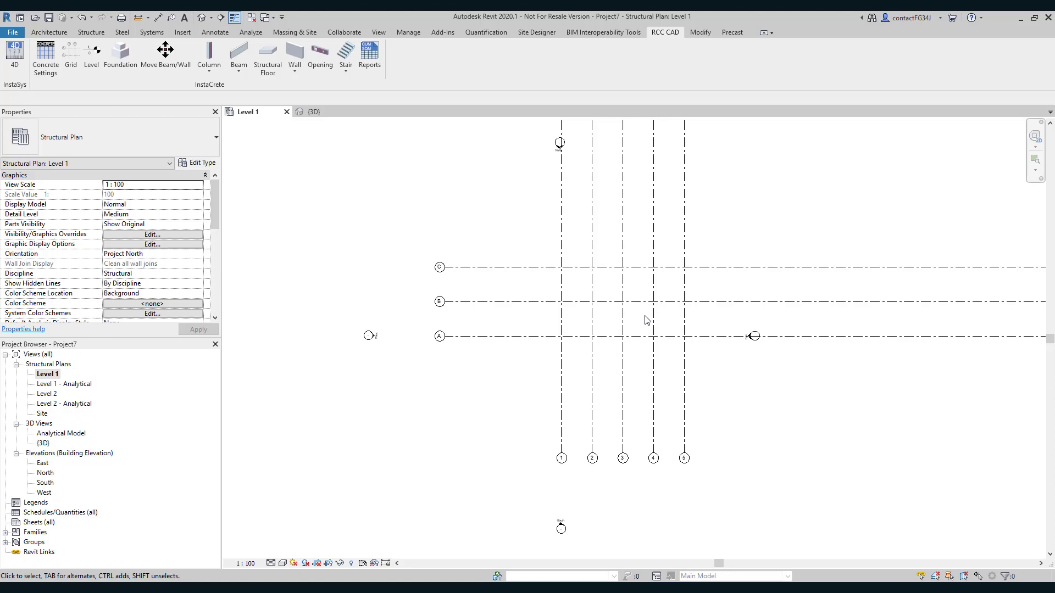
pyautogui.moveTo(708, 370); pyautogui.dragTo(676, 372, button='middle')
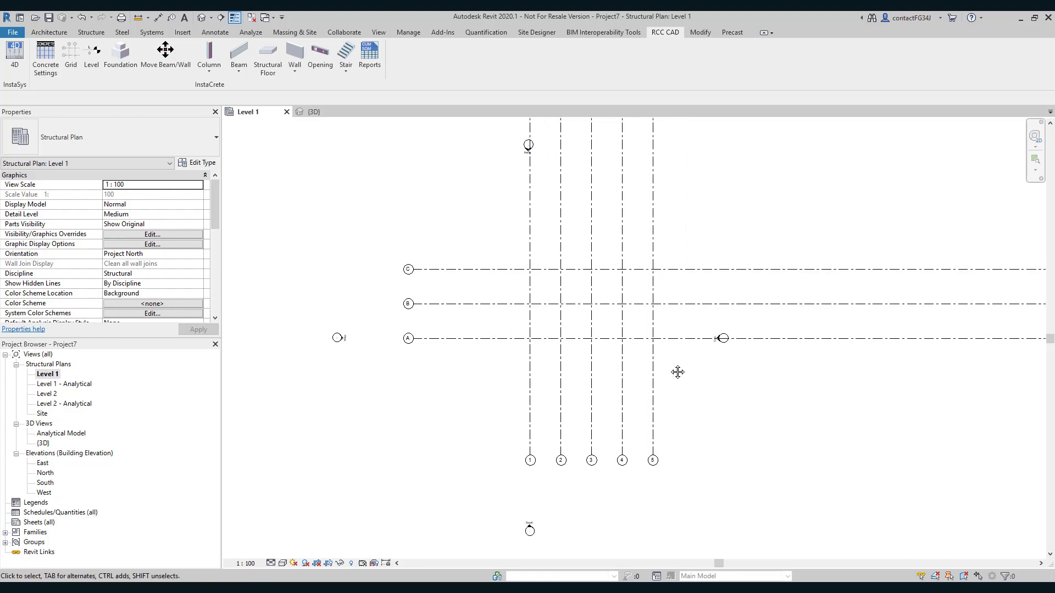
# Review the Jan–May project phases without changes, then start the RCC CAD Foundation tool.
pyautogui.click(410, 35)
pyautogui.click(813, 66)
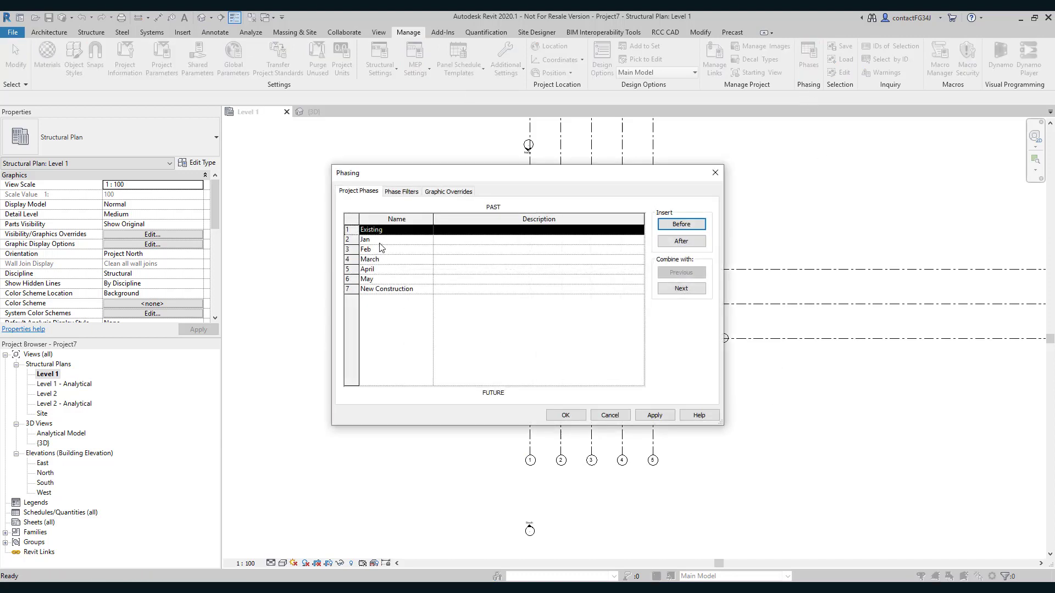
pyautogui.click(379, 242)
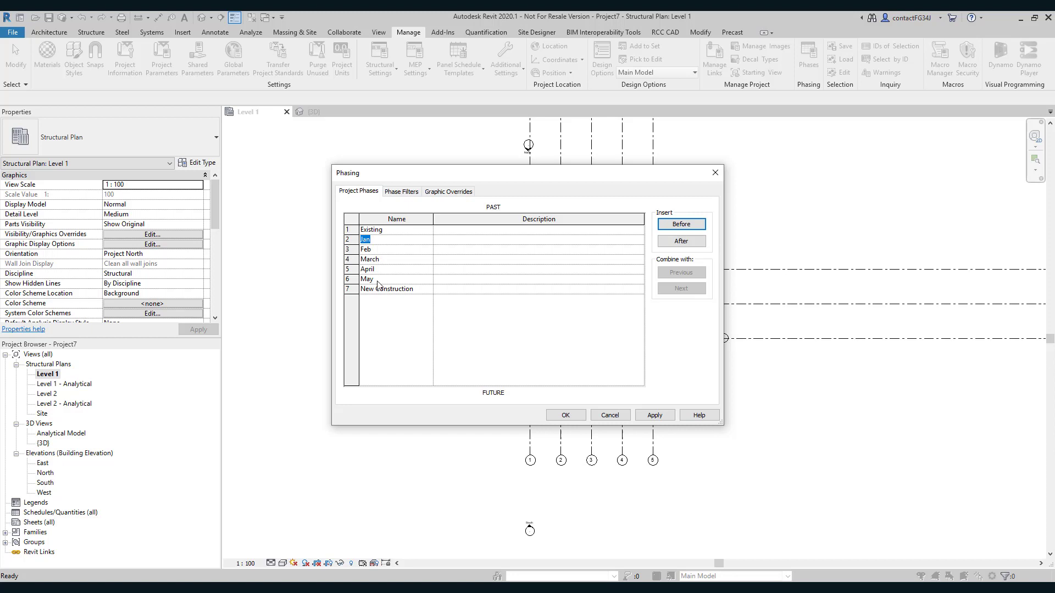
pyautogui.click(610, 416)
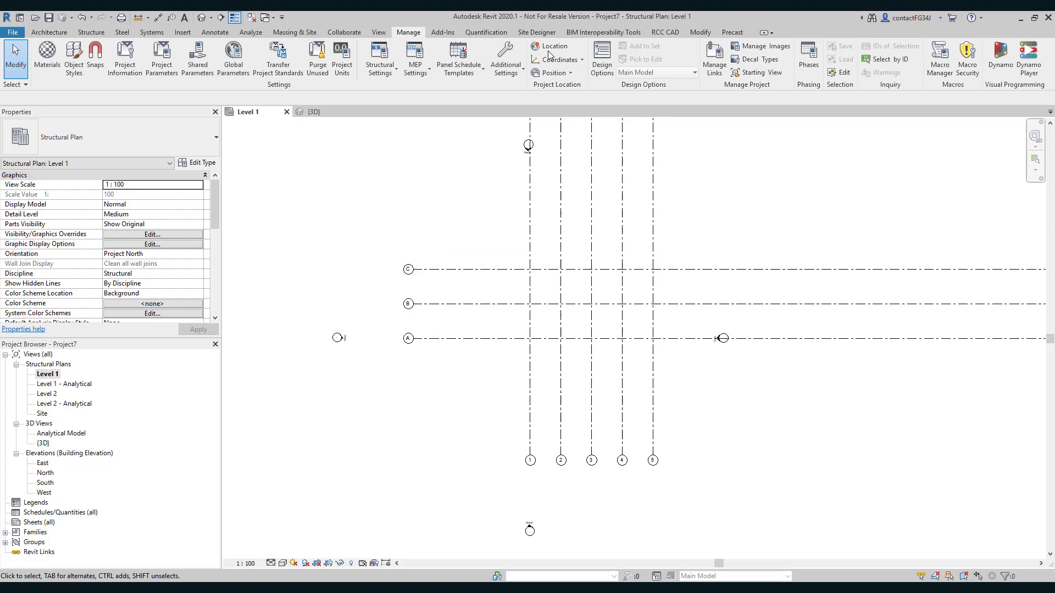
pyautogui.click(670, 33)
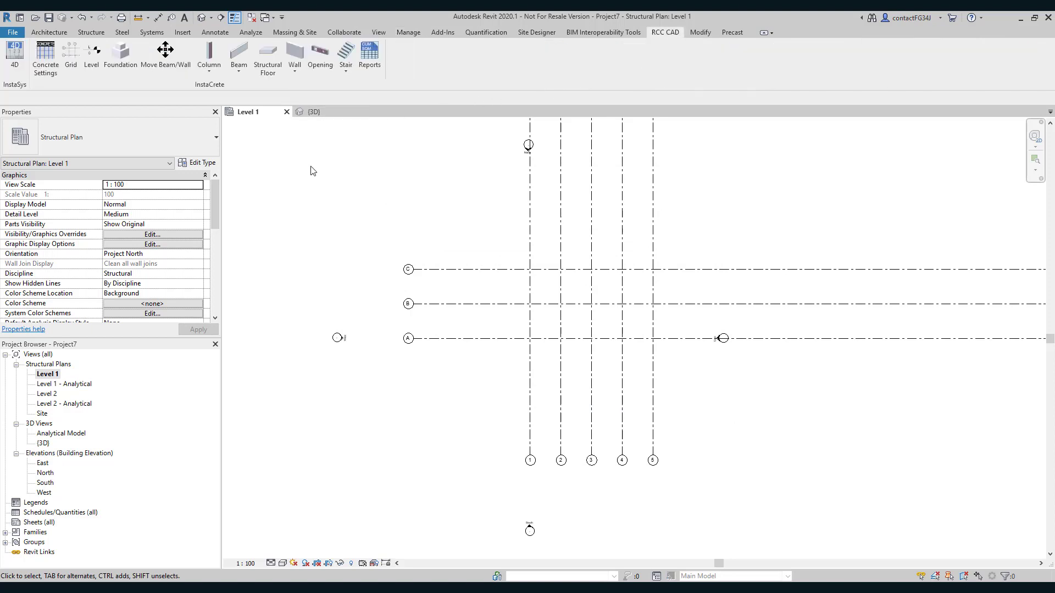
pyautogui.click(134, 73)
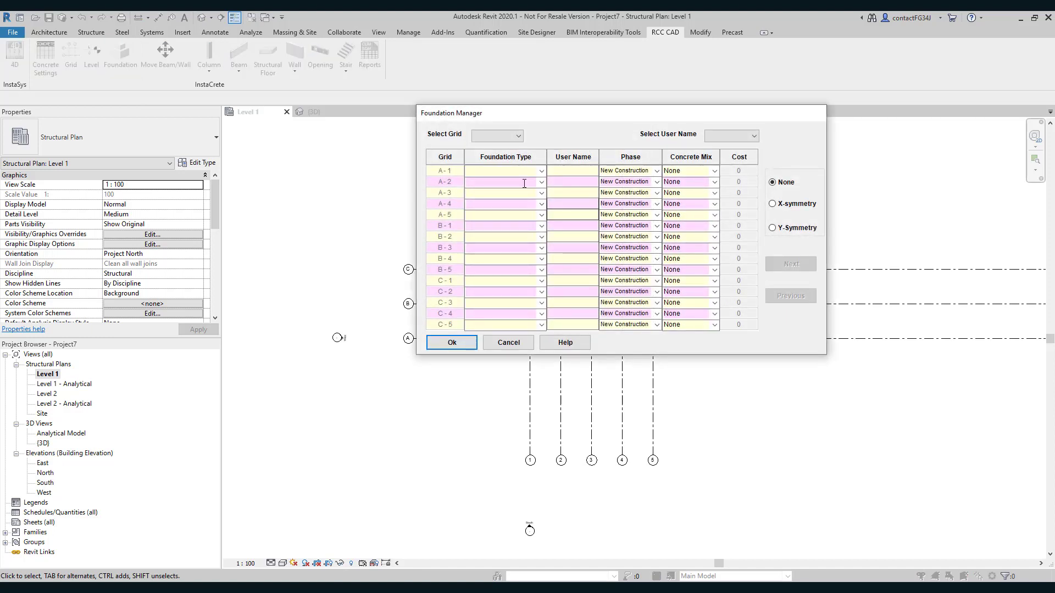
# Enable Y-Symmetry and set footing A-1 to 1800 x 1200 x 450mm, phase Jan, M40 concrete.
pyautogui.click(792, 232)
pyautogui.click(541, 171)
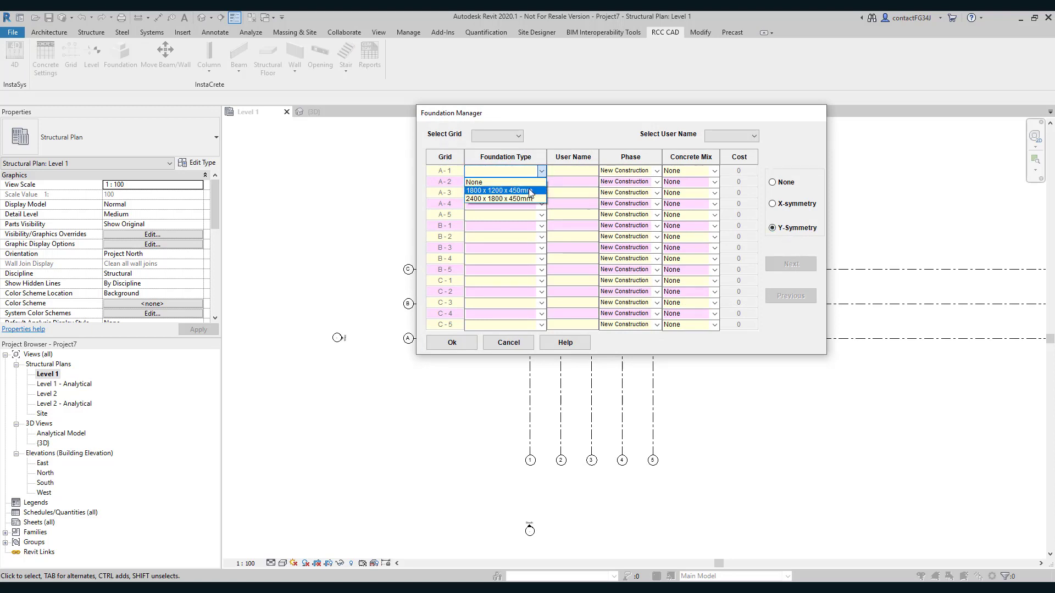
pyautogui.click(529, 190)
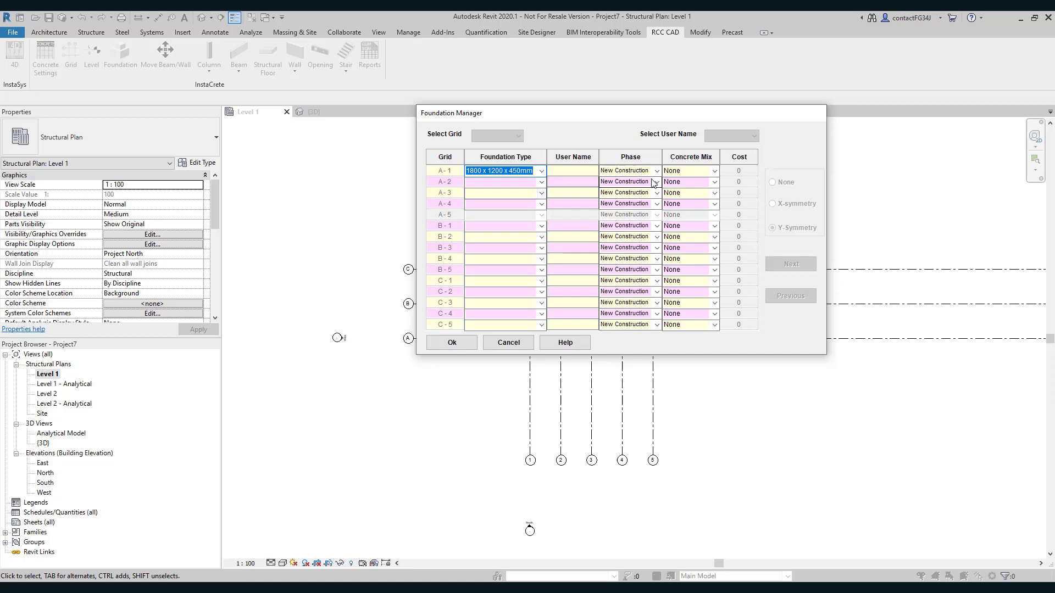
pyautogui.click(626, 171)
pyautogui.click(656, 171)
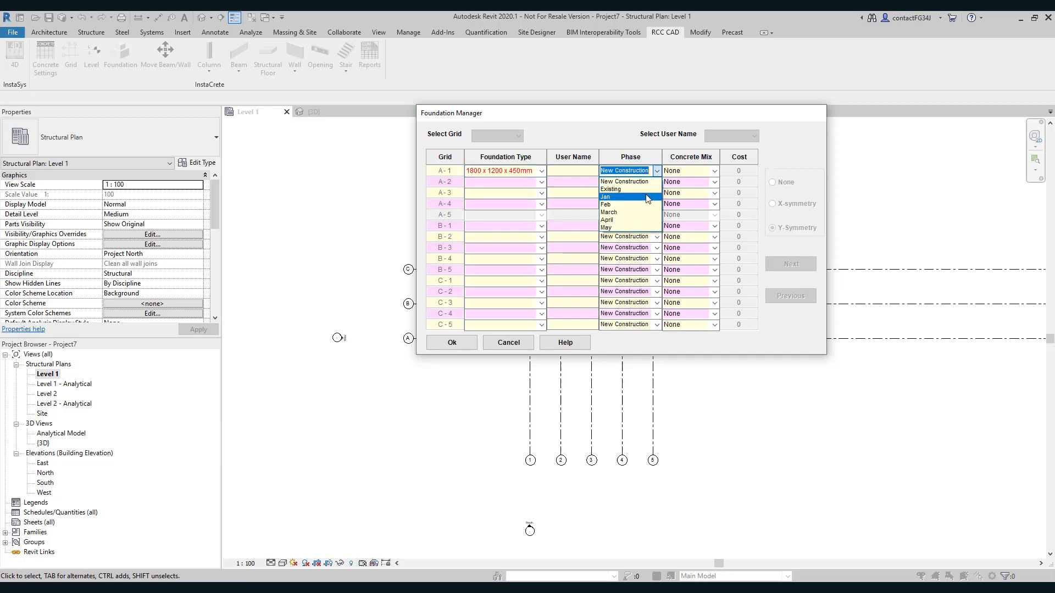
pyautogui.click(647, 197)
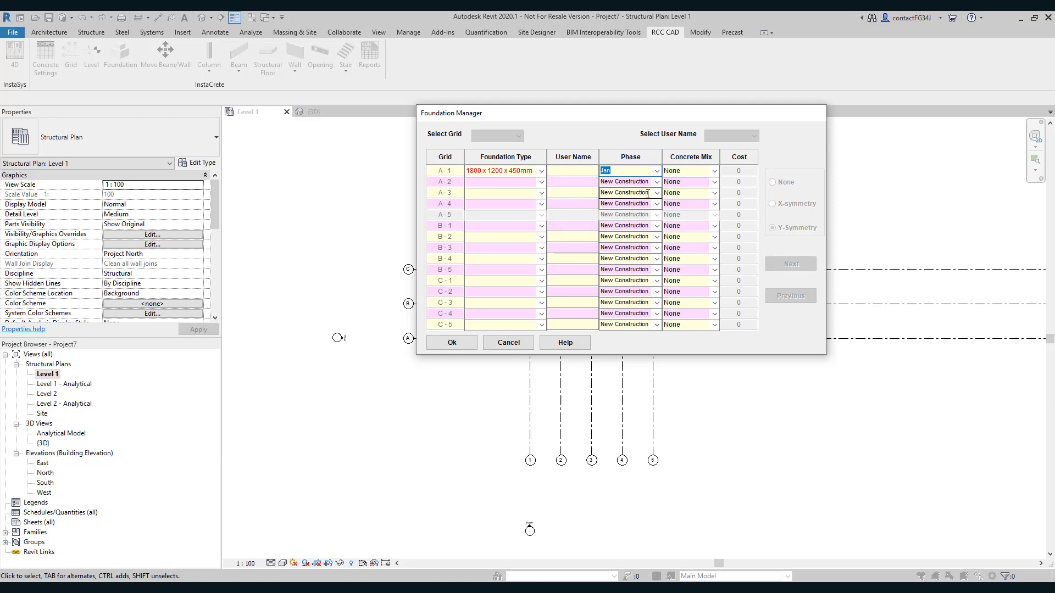
pyautogui.click(714, 171)
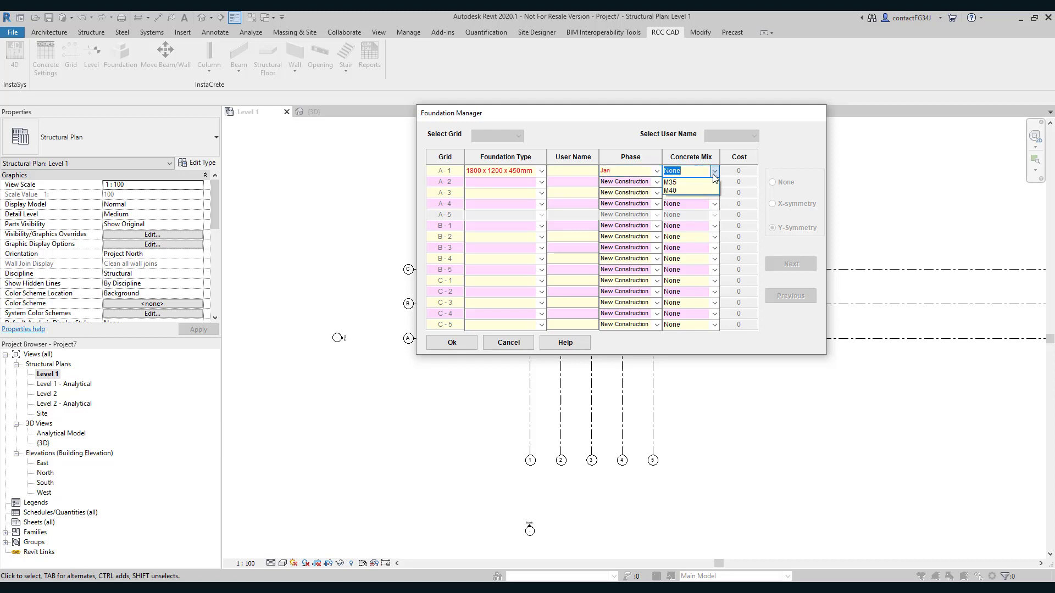
pyautogui.click(701, 190)
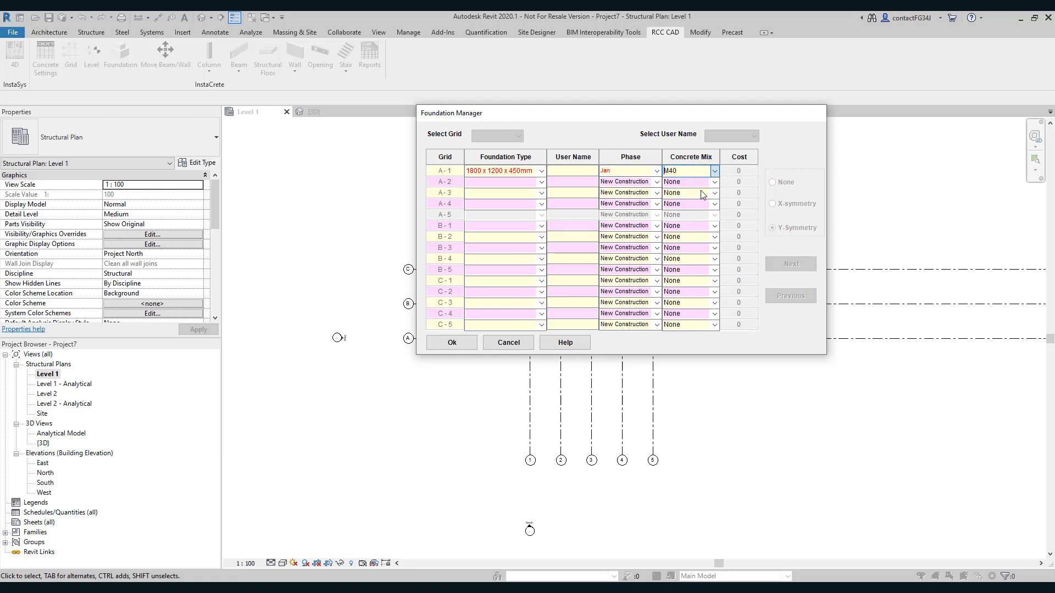
# Give A-2 and A-3 the 1800 x 1200 x 450mm footing and place the footings.
pyautogui.click(541, 182)
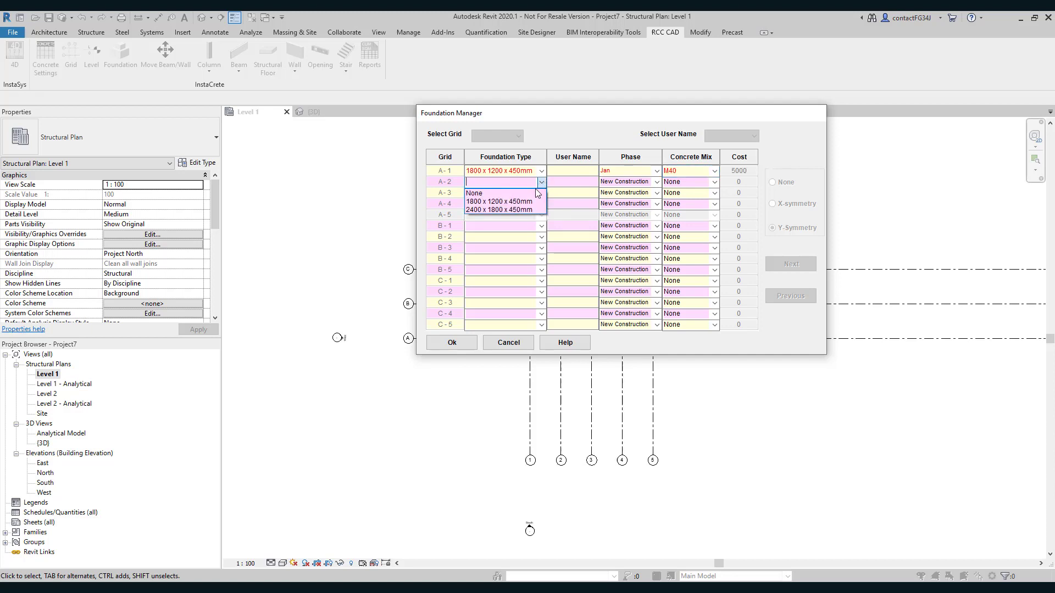
pyautogui.click(543, 198)
pyautogui.click(541, 194)
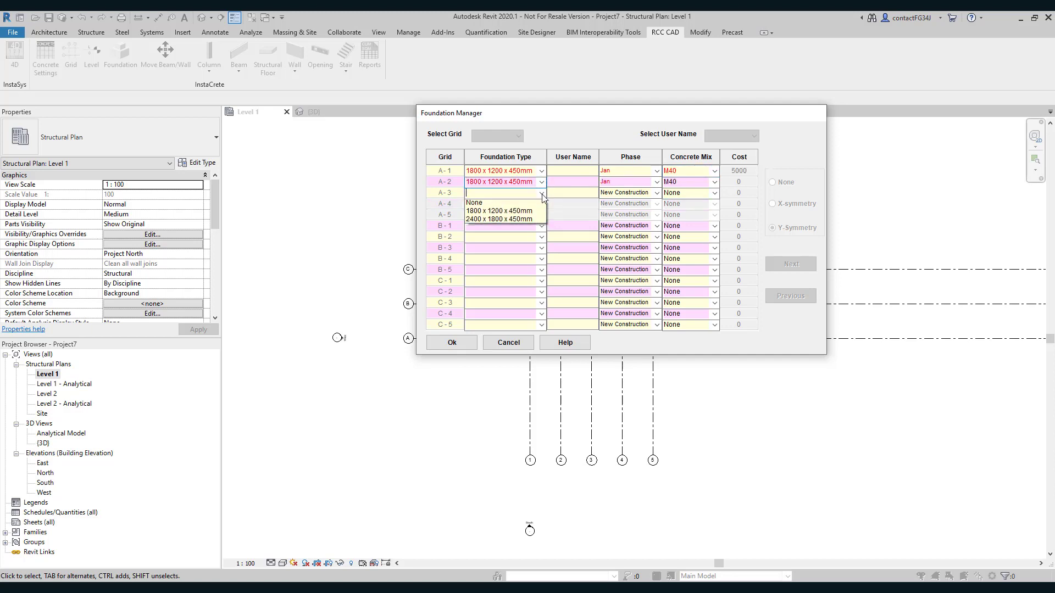
pyautogui.click(511, 213)
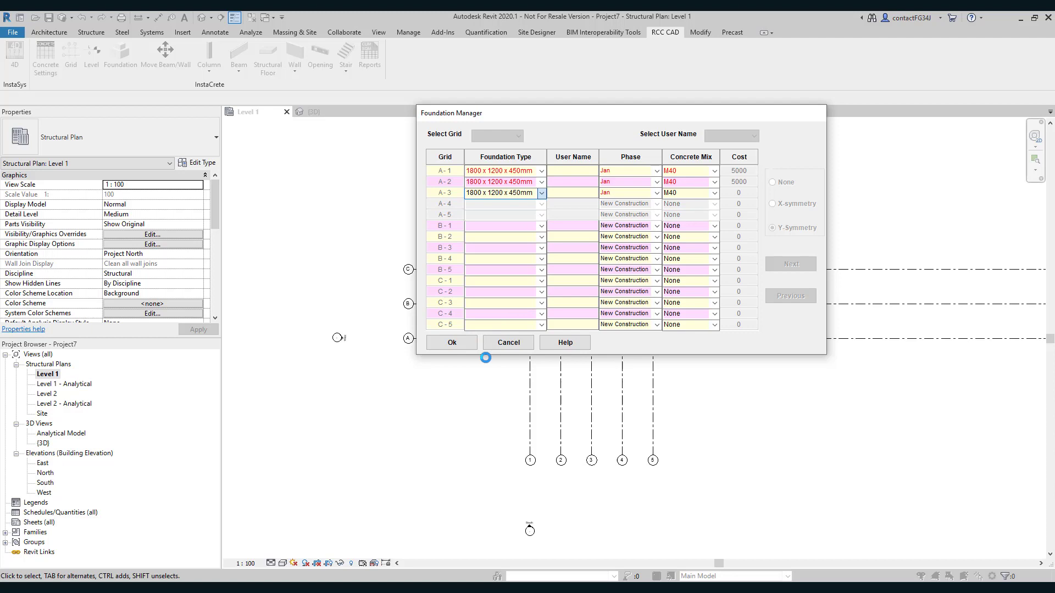
pyautogui.click(474, 342)
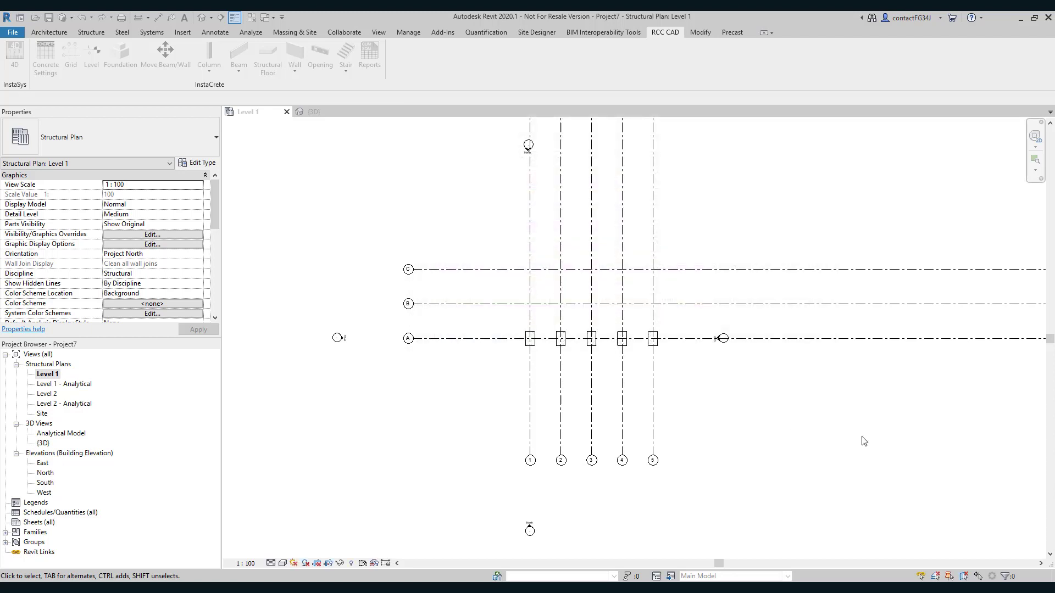
# Switch to the 3D view and start single-level columns with base Level 1.
pyautogui.scroll(1, 688, 350)
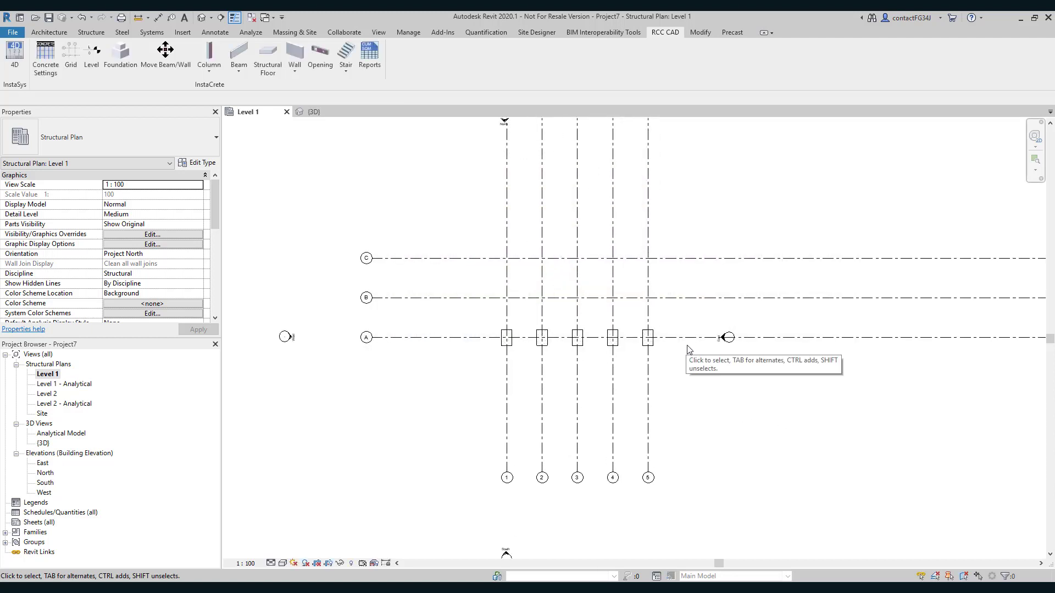
pyautogui.click(314, 114)
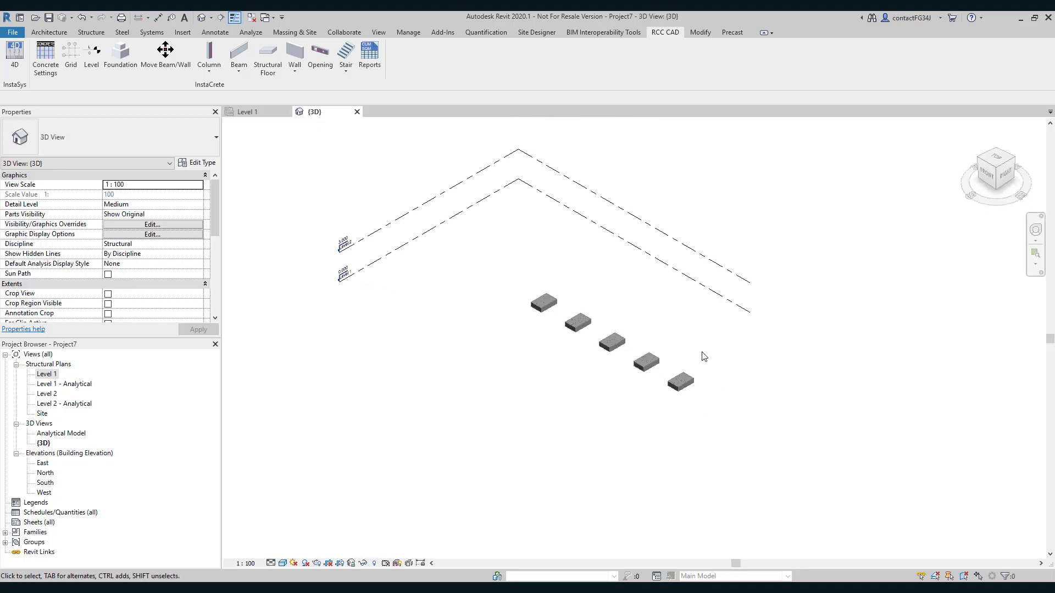
pyautogui.click(214, 70)
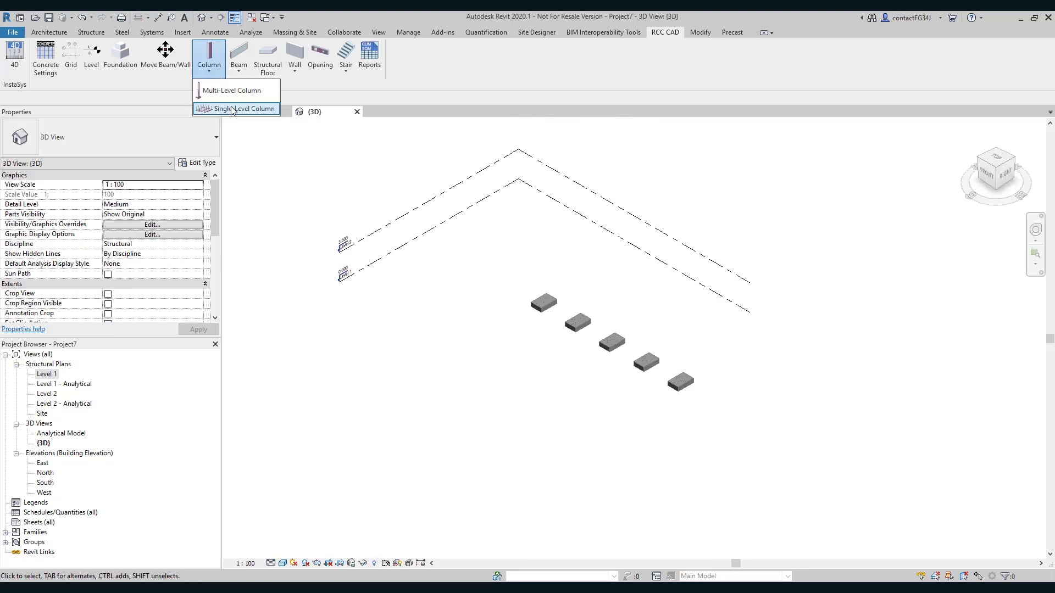
pyautogui.click(232, 109)
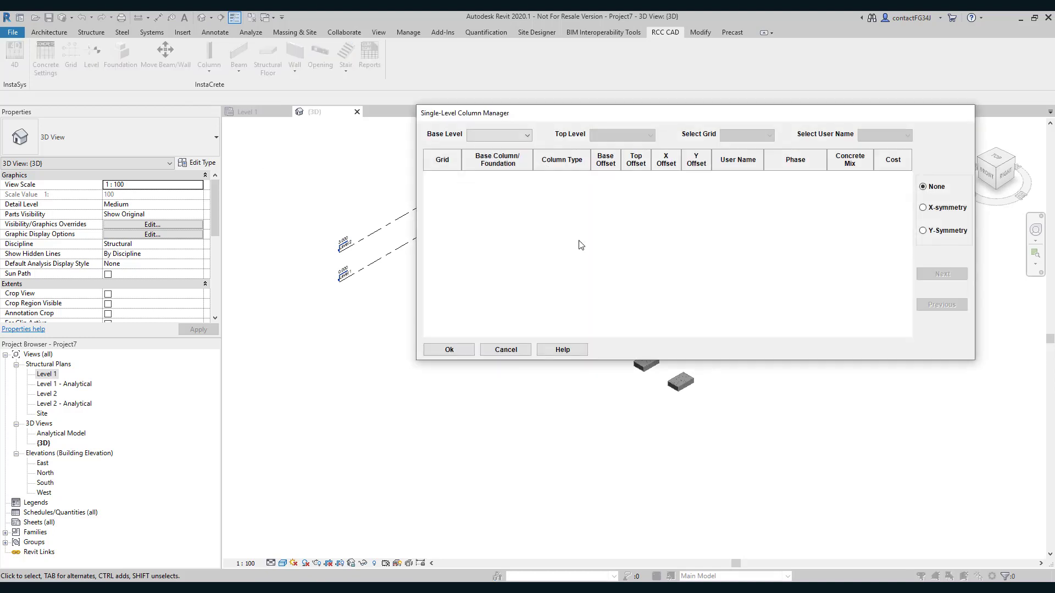
pyautogui.click(524, 137)
pyautogui.click(522, 146)
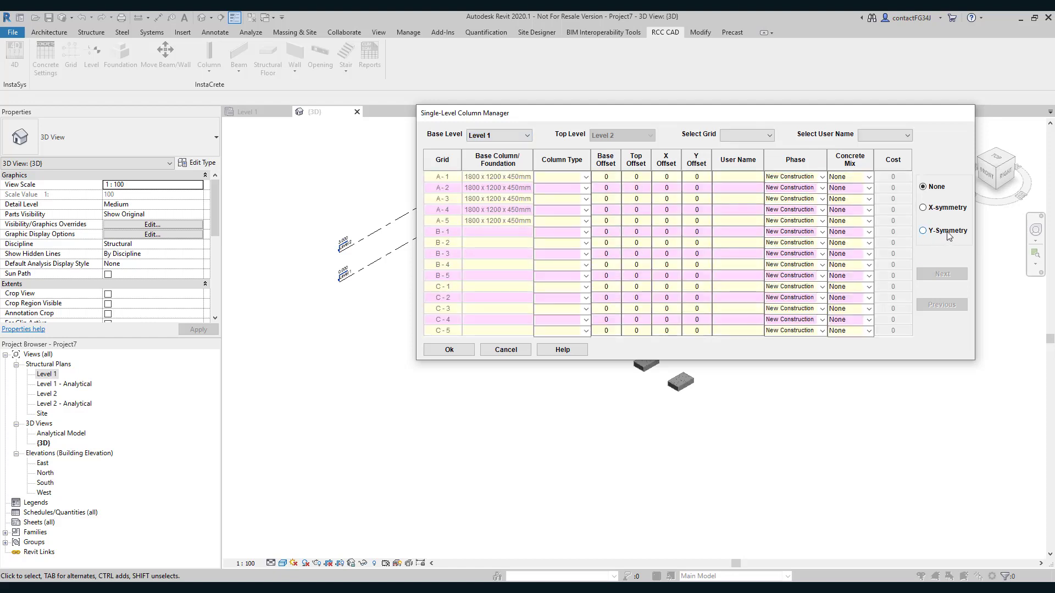
# Enable Y-Symmetry and set column A-1 to 300 x 450mm, phase Jan, M35 concrete.
pyautogui.click(944, 234)
pyautogui.click(585, 179)
pyautogui.click(586, 178)
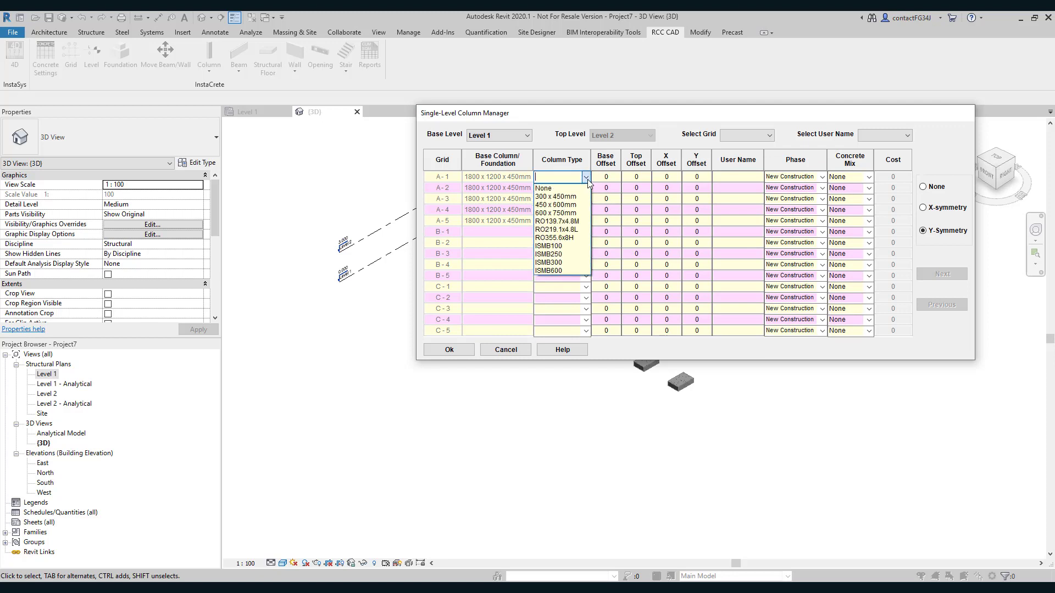
pyautogui.click(585, 199)
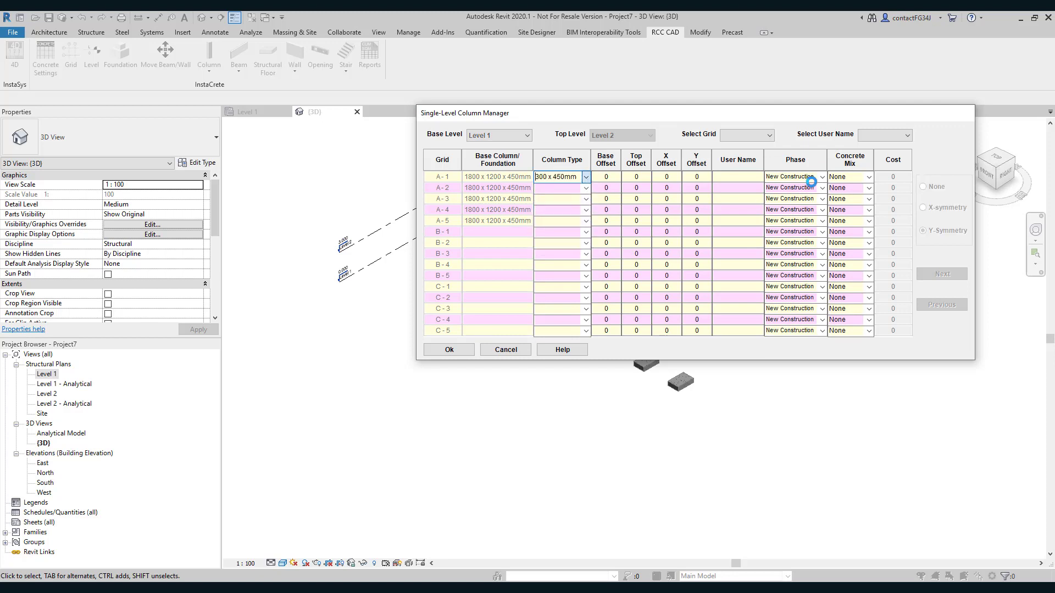
pyautogui.click(813, 178)
pyautogui.click(822, 177)
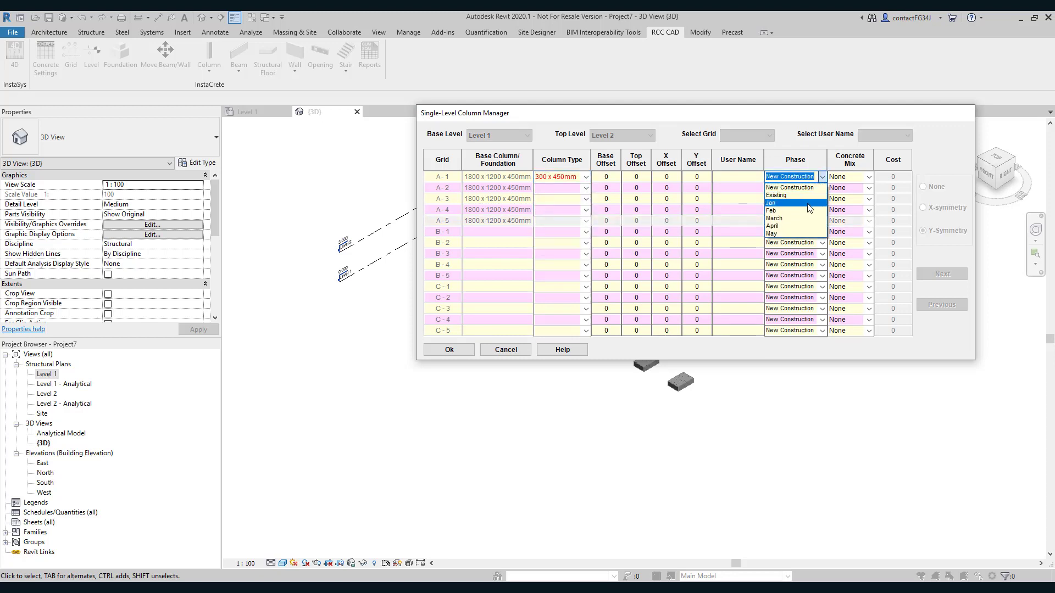
pyautogui.click(791, 202)
pyautogui.click(870, 179)
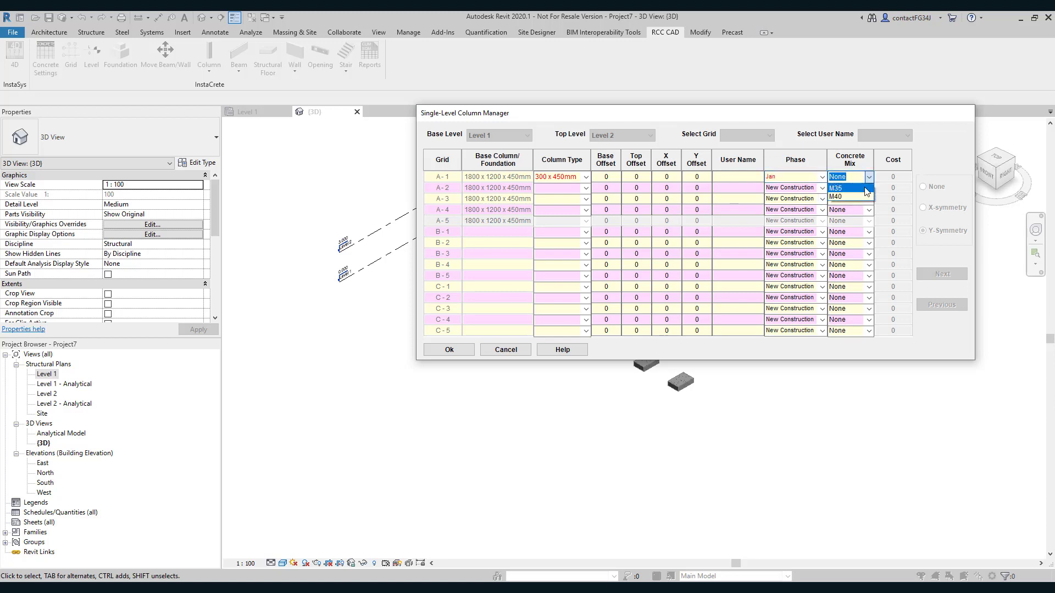
pyautogui.click(866, 189)
# Give A-2 and A-3 300 x 450mm columns and generate the columns.
pyautogui.click(571, 188)
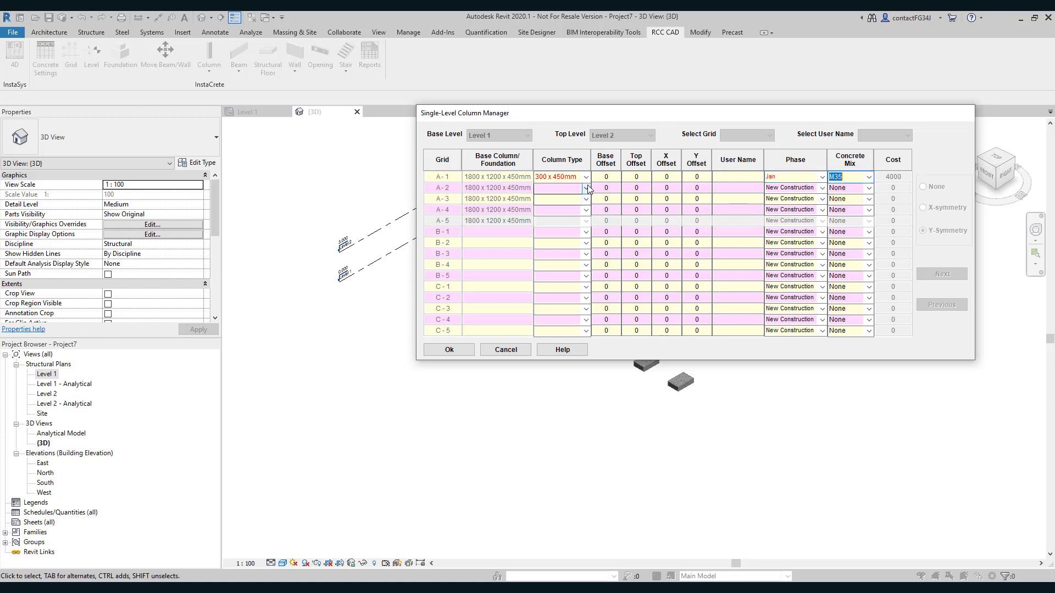
pyautogui.click(586, 187)
pyautogui.click(575, 207)
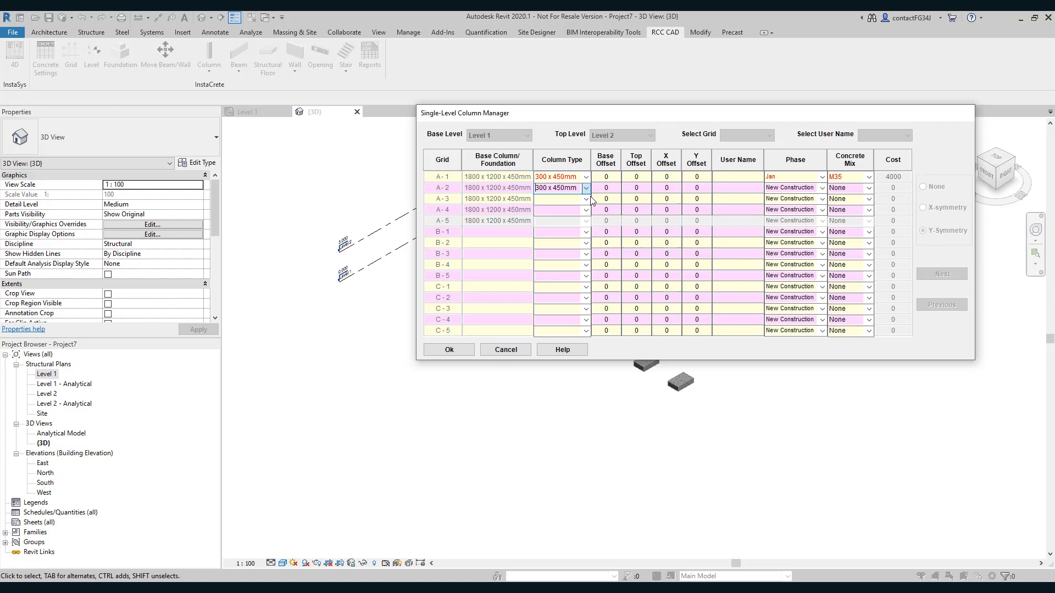
pyautogui.click(585, 200)
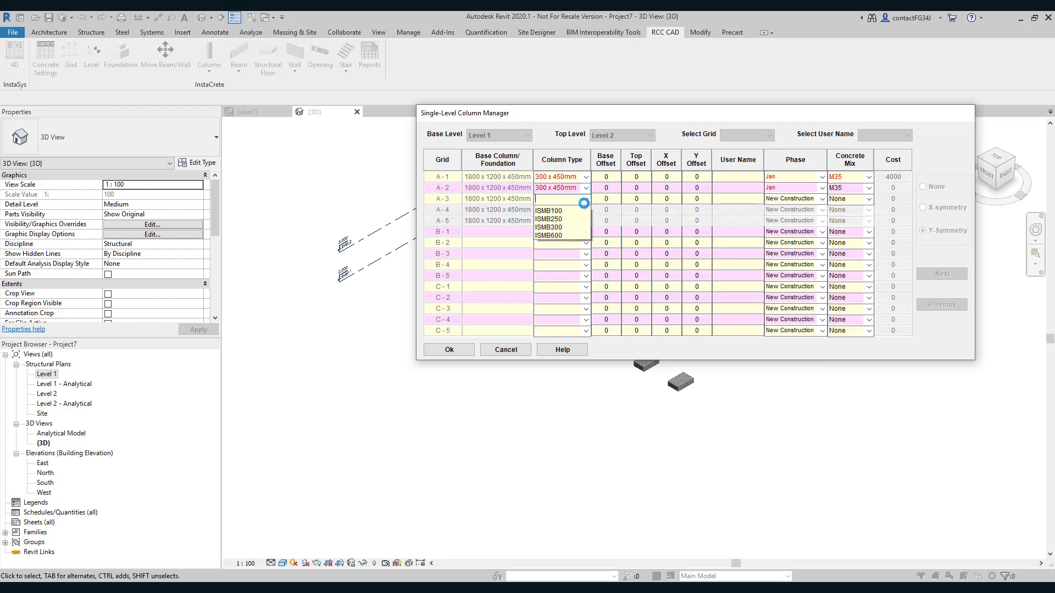
pyautogui.click(572, 218)
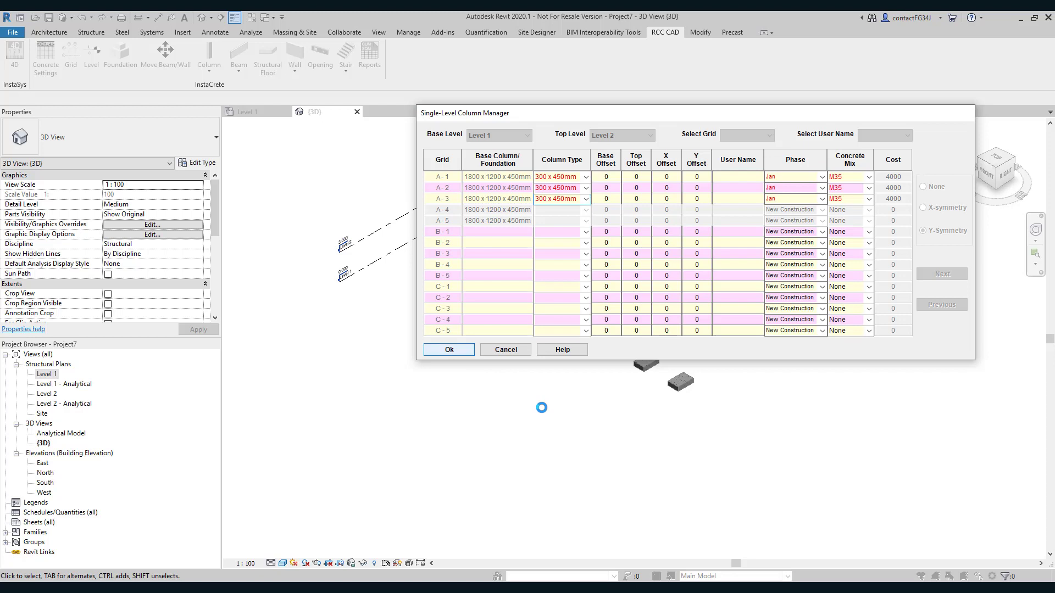
pyautogui.press('Return')
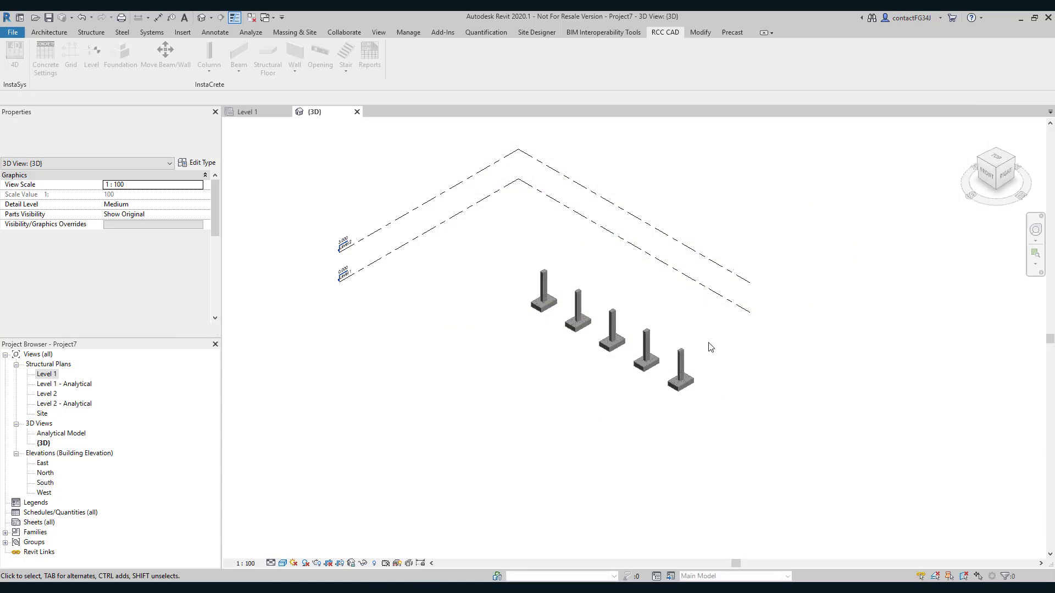
# In Concrete Settings, change the M35 cost to 4500 and M40 to 5500, then close.
pyautogui.scroll(1, 692, 340)
pyautogui.scroll(2, 736, 376)
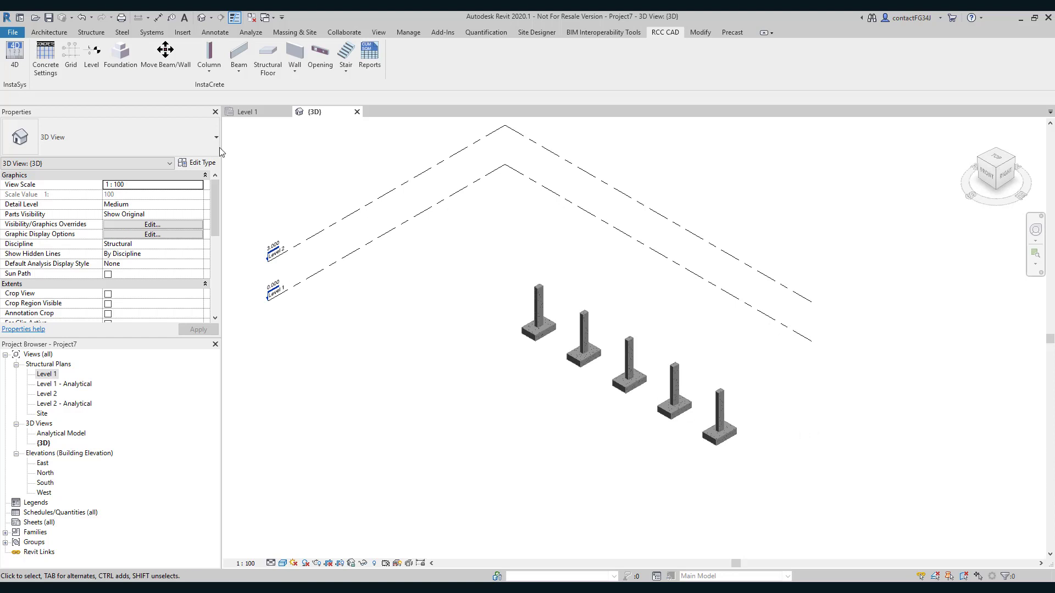
pyautogui.click(44, 77)
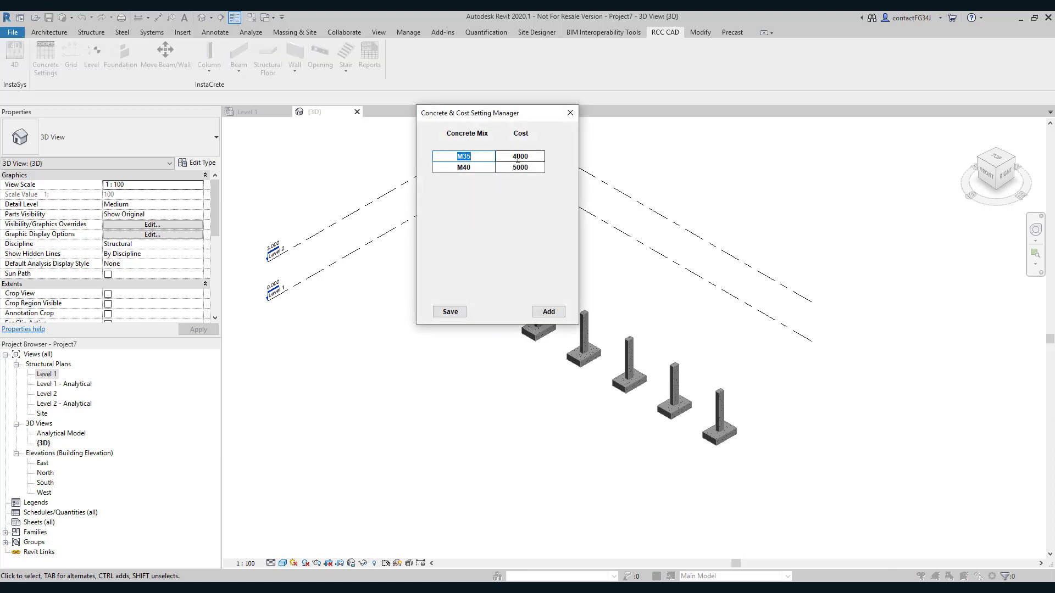
pyautogui.moveTo(519, 157); pyautogui.dragTo(537, 155)
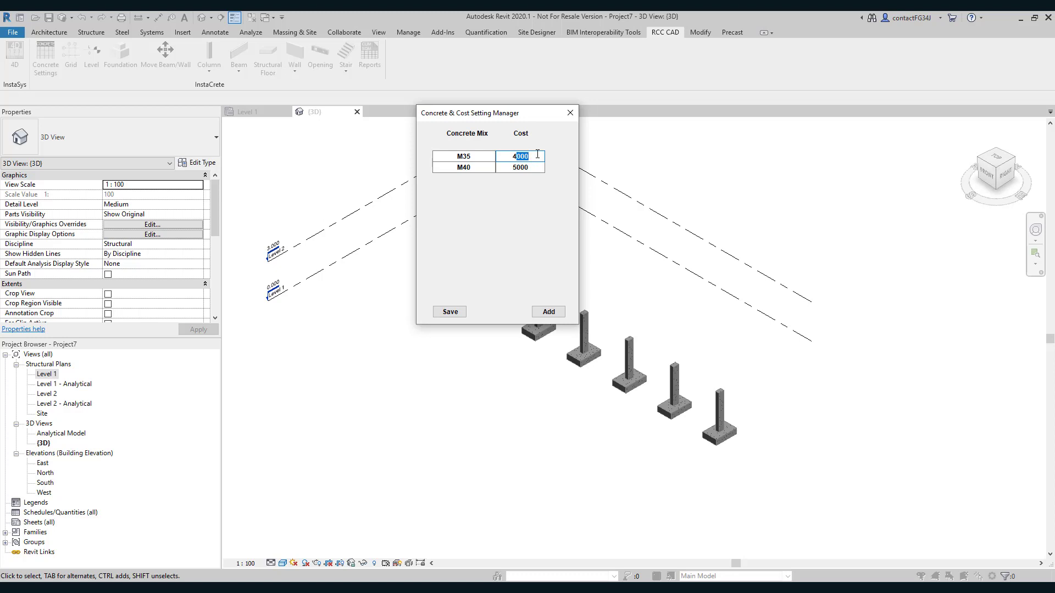
pyautogui.write('500')
pyautogui.click(513, 167)
pyautogui.moveTo(518, 166); pyautogui.dragTo(543, 168)
pyautogui.write('5')
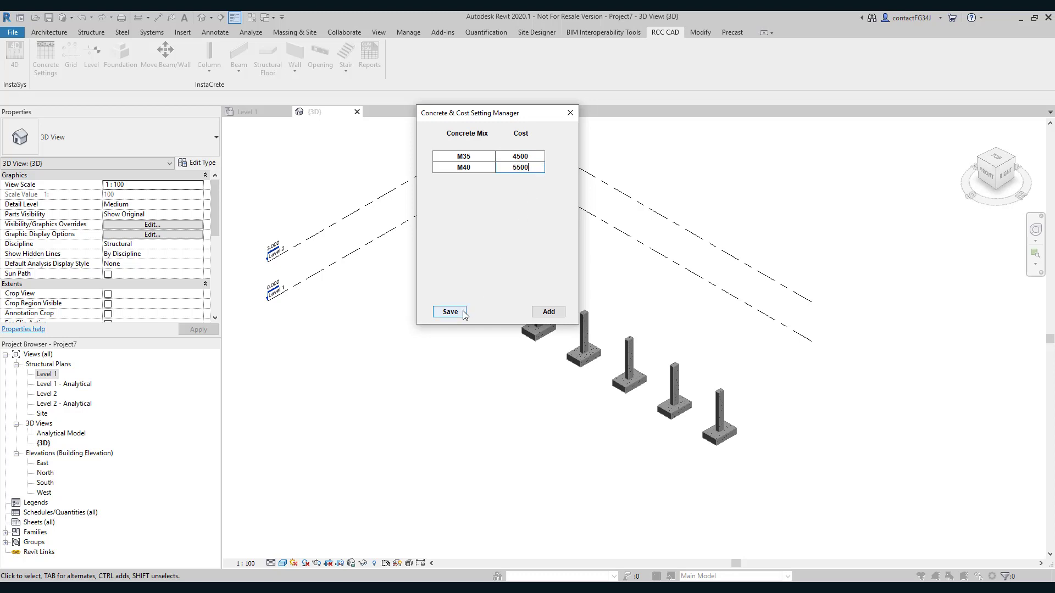
pyautogui.click(570, 113)
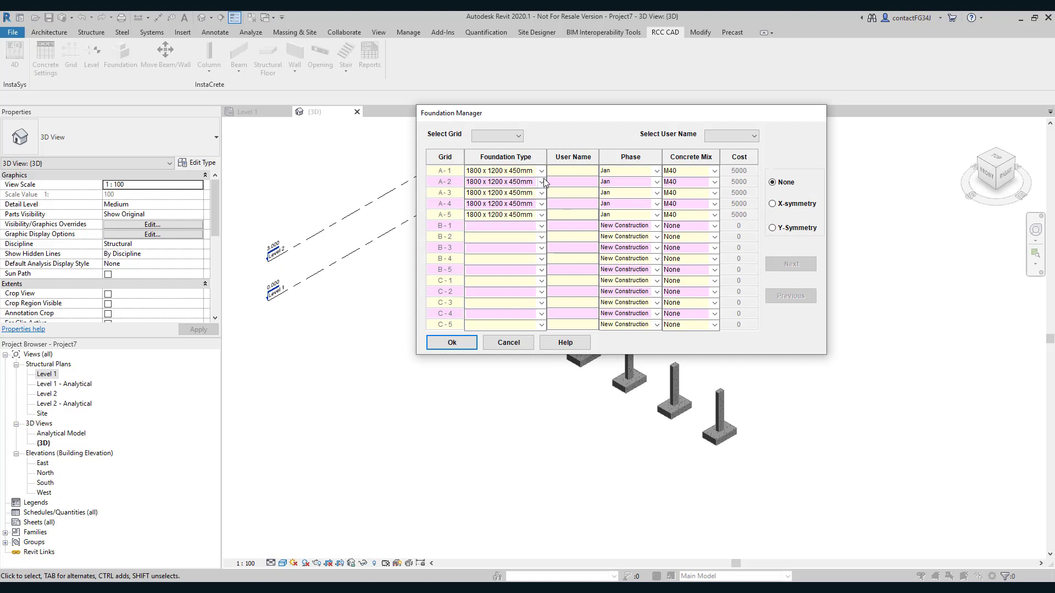
# Enable Y-Symmetry and set footing B-1 to 1800 x 1200 x 450mm, phased Feb.
pyautogui.click(777, 229)
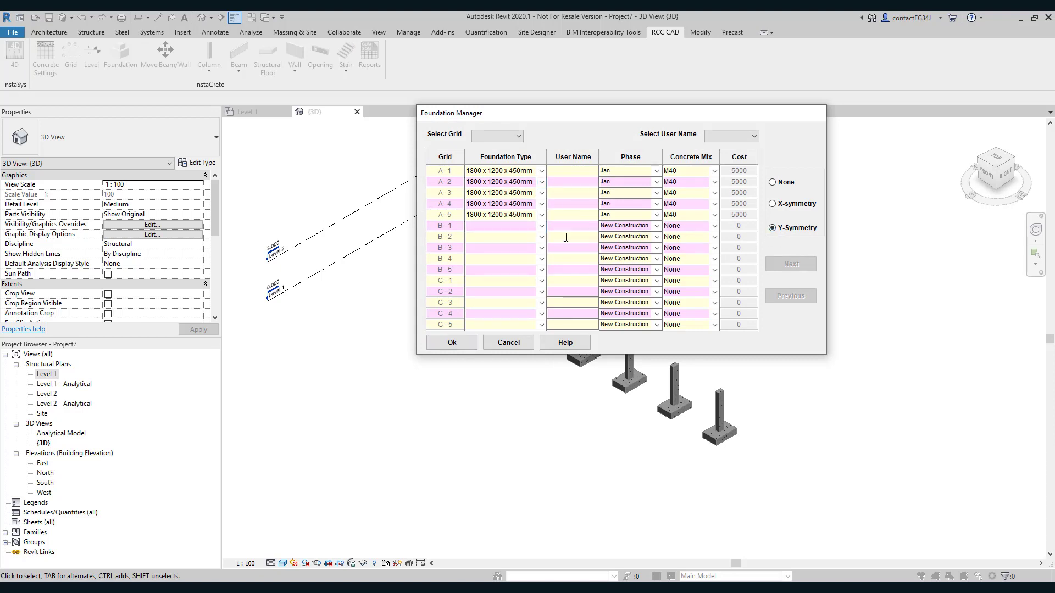
pyautogui.click(541, 226)
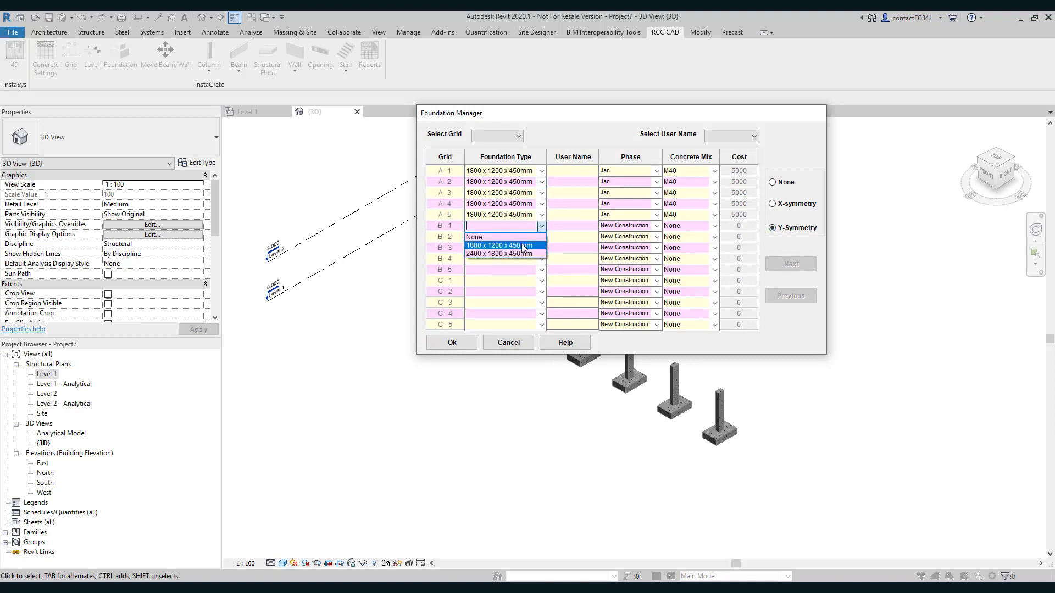
pyautogui.click(523, 246)
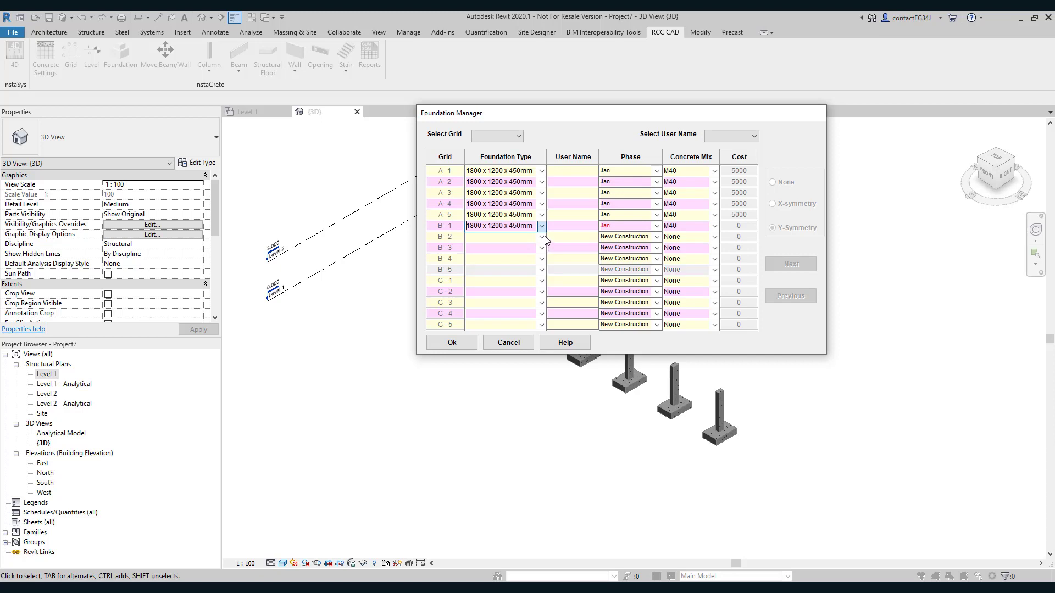
pyautogui.click(541, 237)
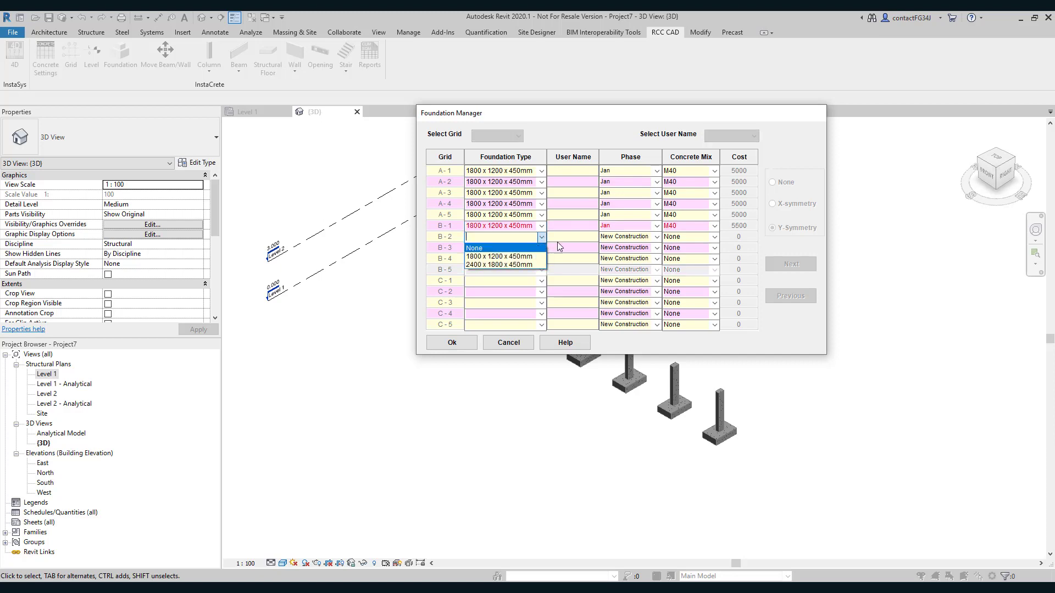
pyautogui.click(656, 226)
pyautogui.click(656, 226)
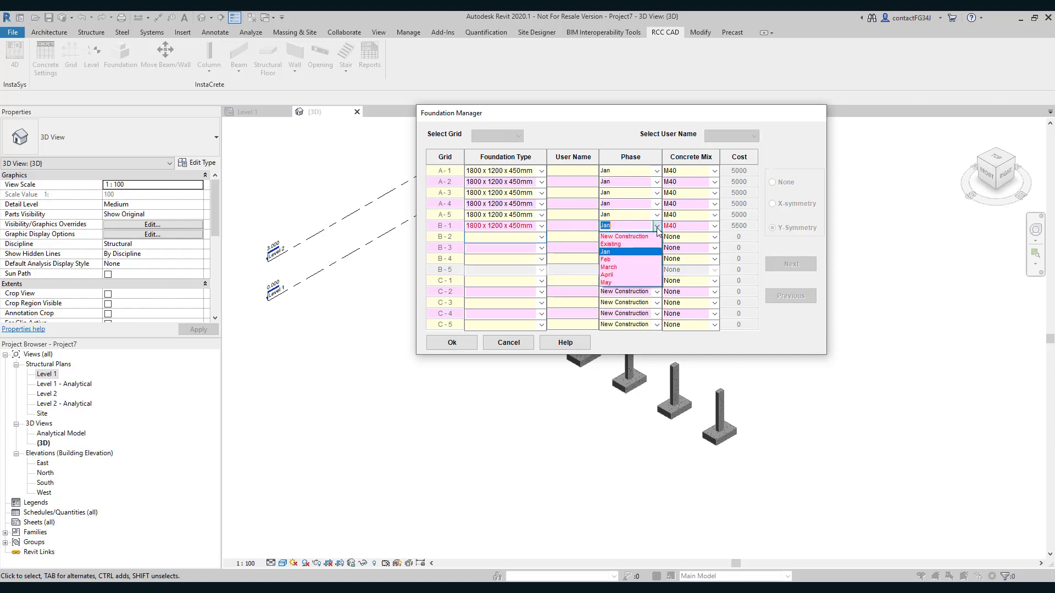
pyautogui.click(638, 257)
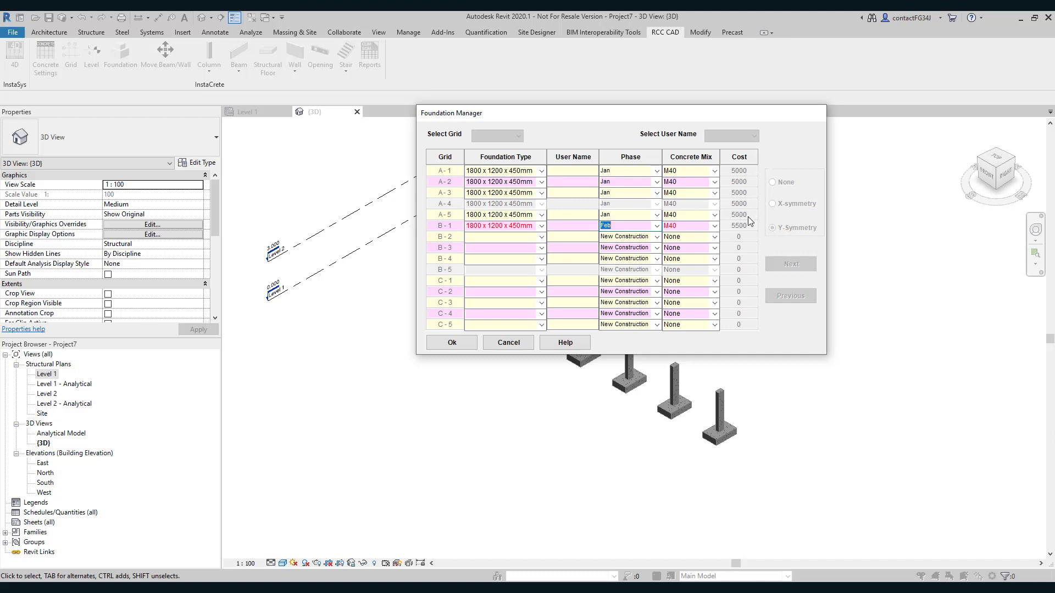
# Give B-2 and B-3 the 1800 x 1200 x 450mm footing and create the footings.
pyautogui.click(540, 237)
pyautogui.click(537, 256)
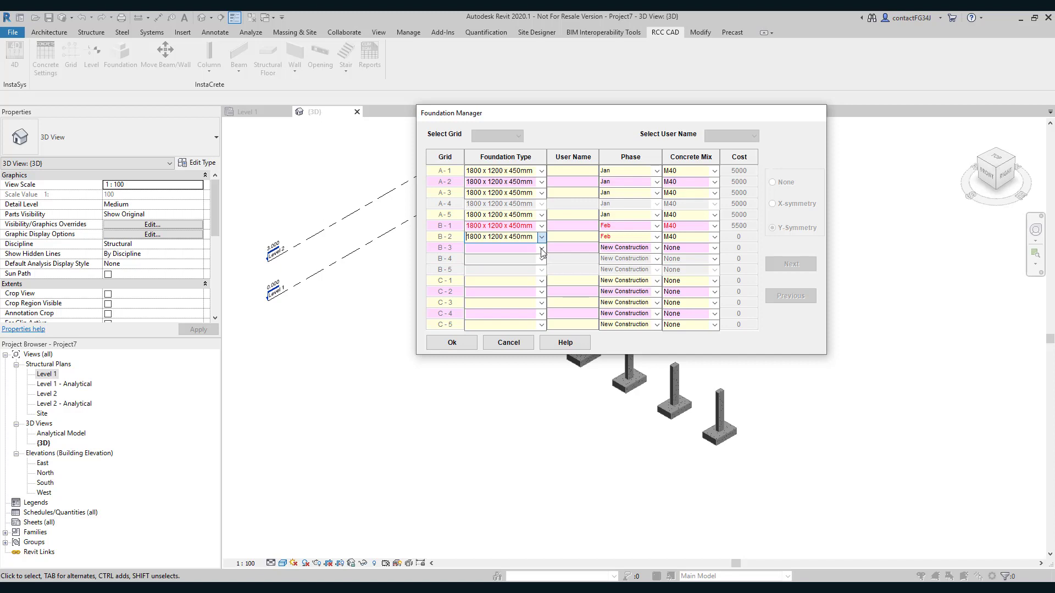
pyautogui.click(542, 248)
pyautogui.click(533, 267)
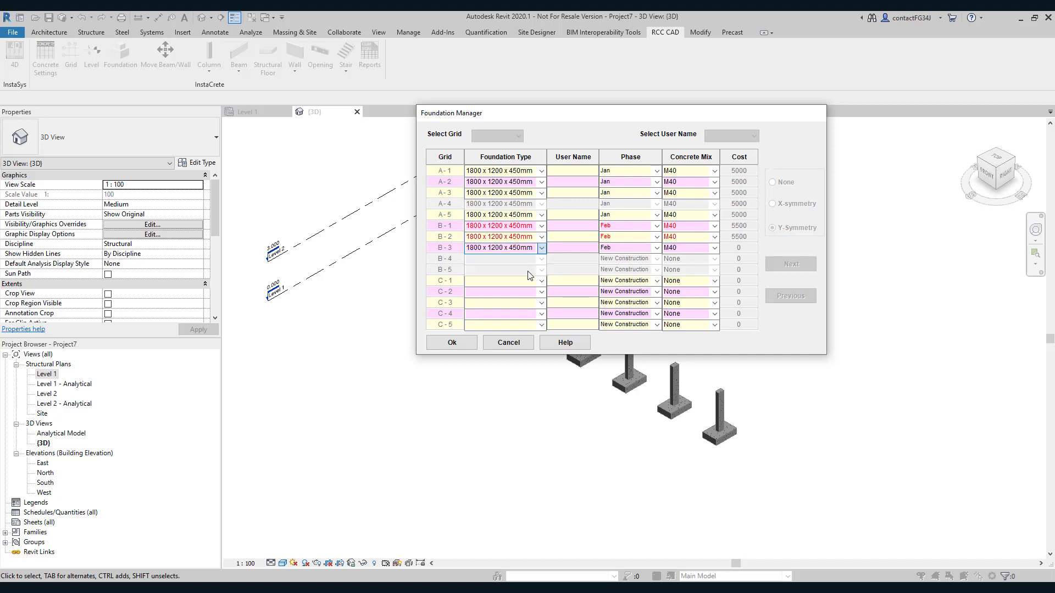
pyautogui.click(468, 348)
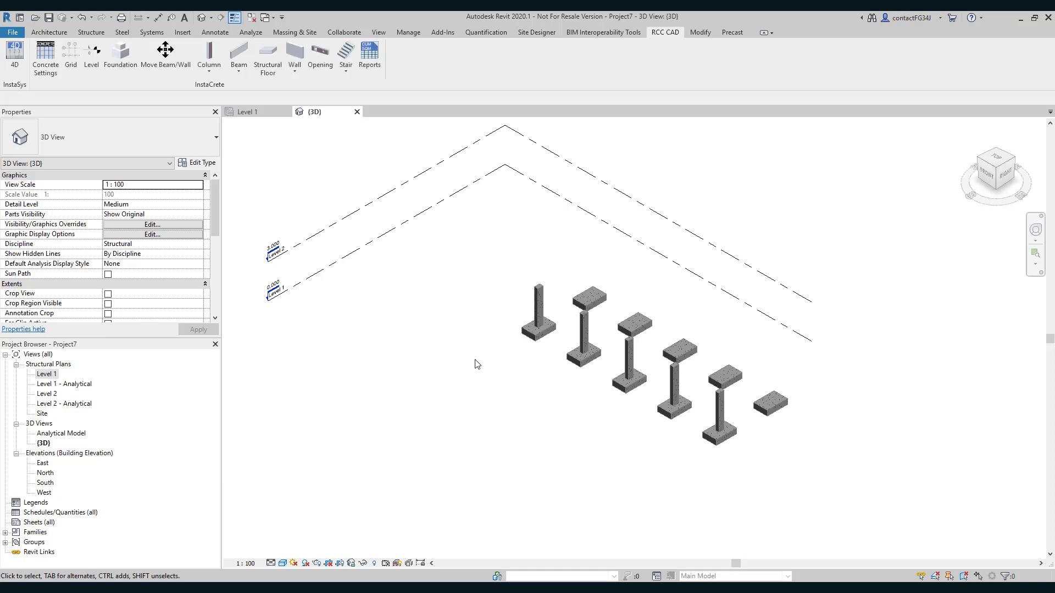
# Open the Single-Level Column manager from the RCC CAD Column dropdown.
pyautogui.click(209, 69)
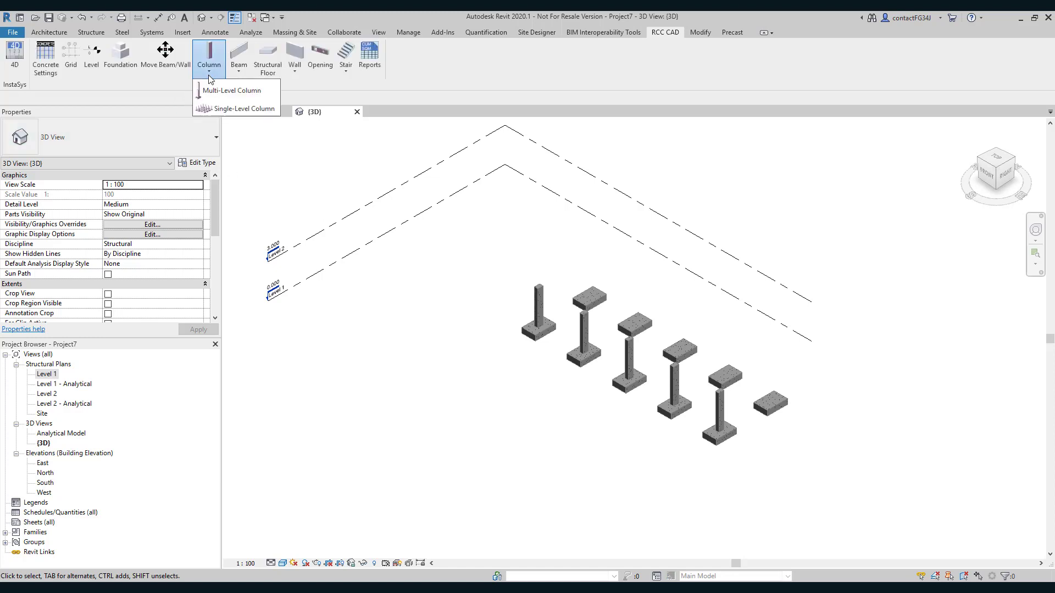
pyautogui.click(210, 96)
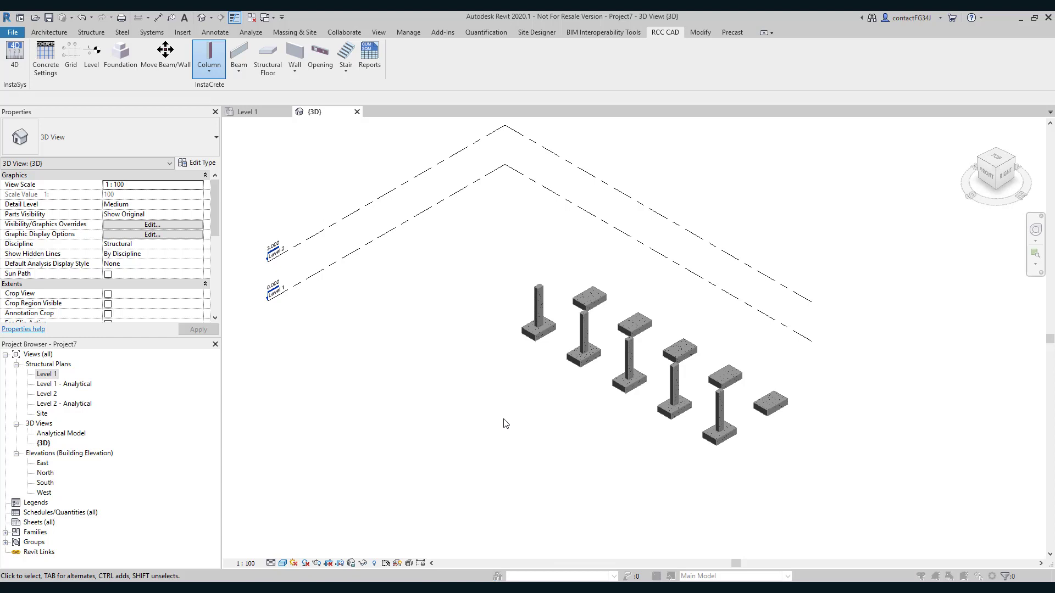
# Set base Level 1, enable Y-Symmetry, and make column B-1 300 x 450mm phased Feb.
pyautogui.click(526, 135)
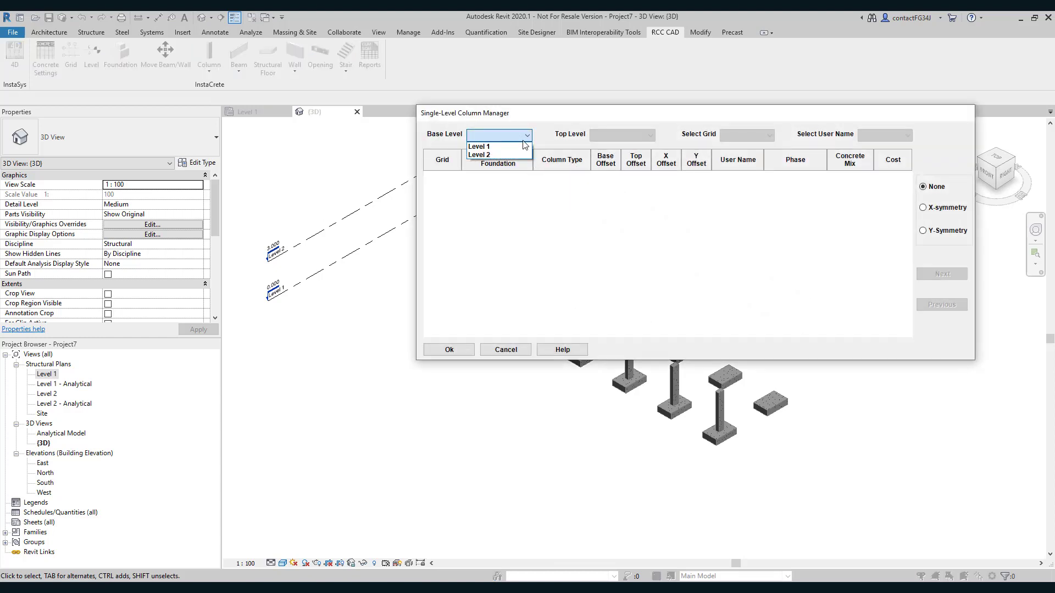
pyautogui.click(522, 146)
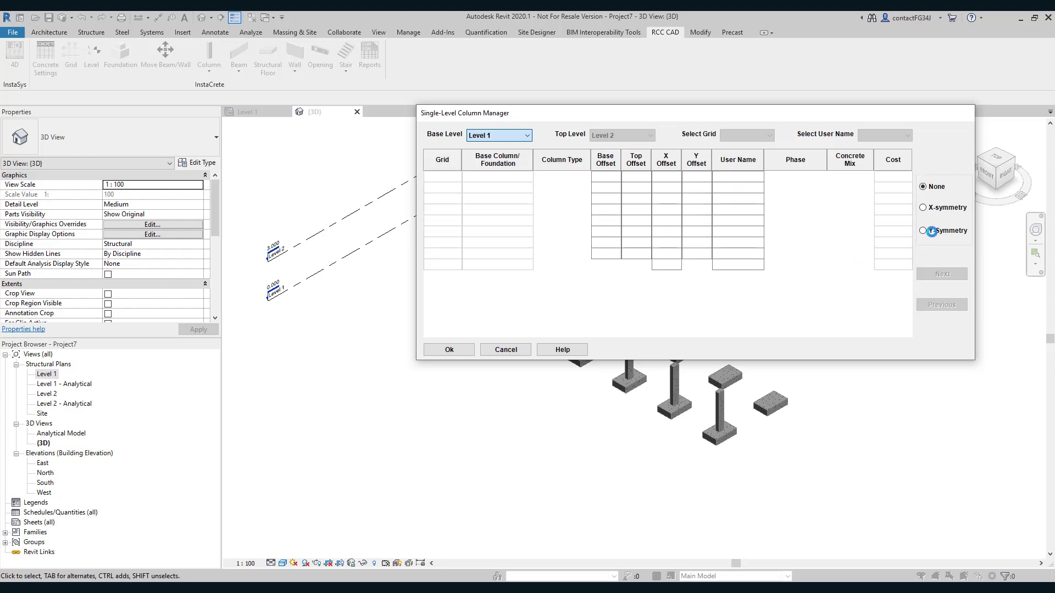
pyautogui.click(931, 231)
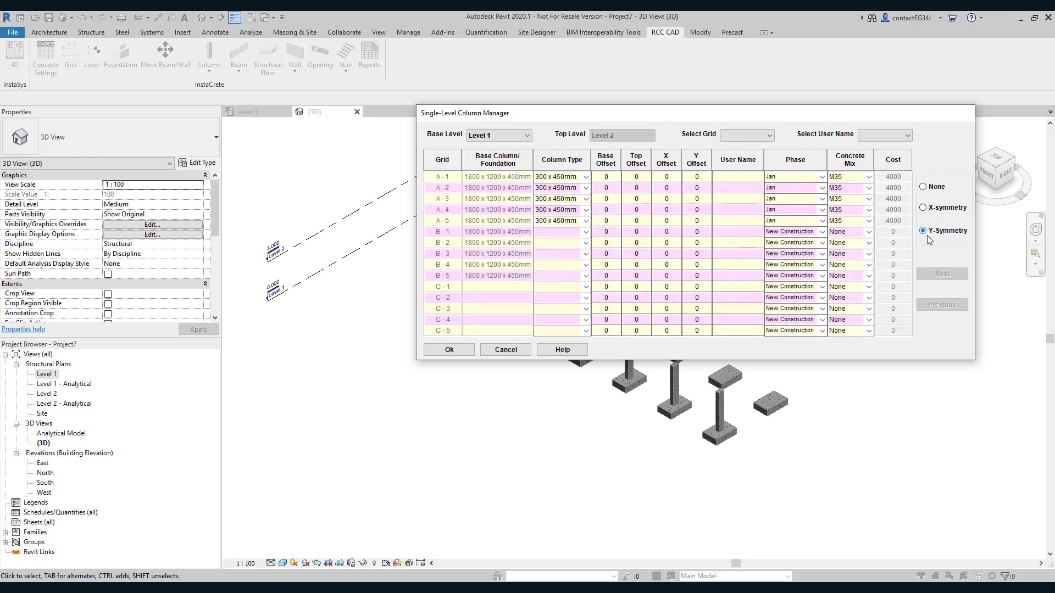
pyautogui.click(586, 233)
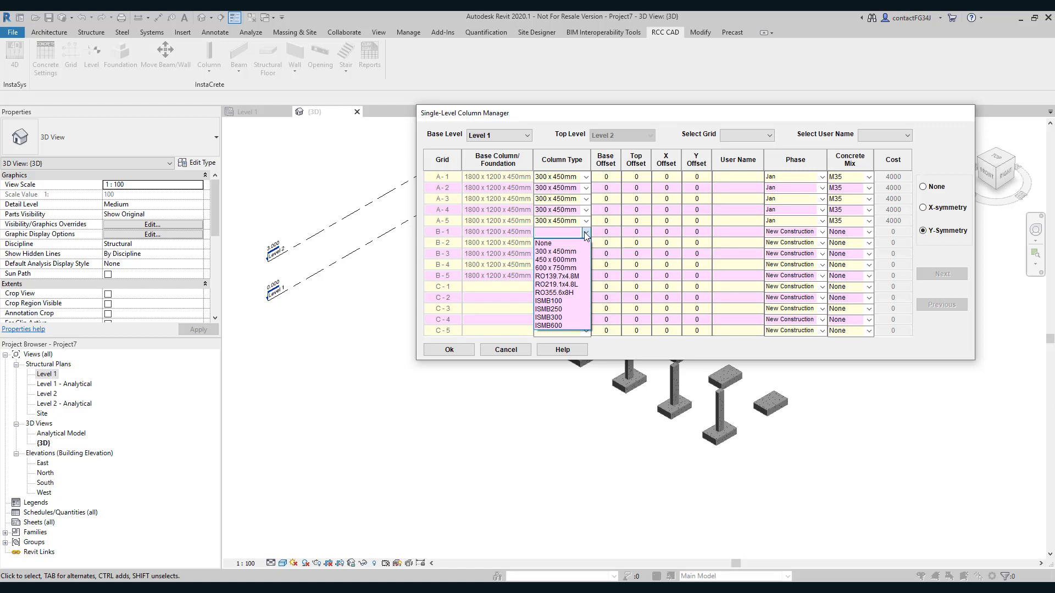
pyautogui.click(575, 252)
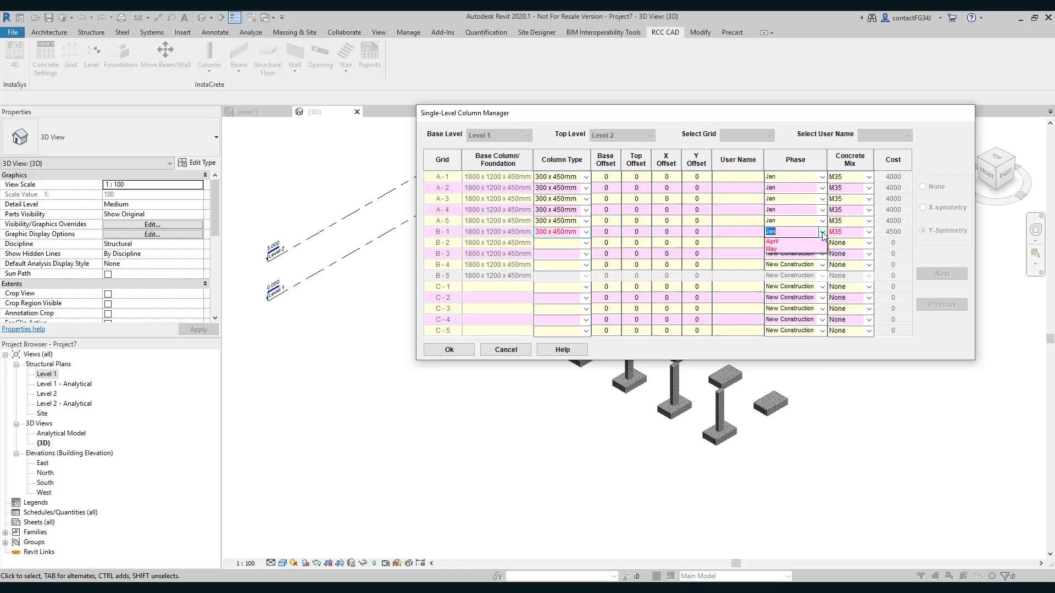
pyautogui.click(822, 232)
pyautogui.click(801, 266)
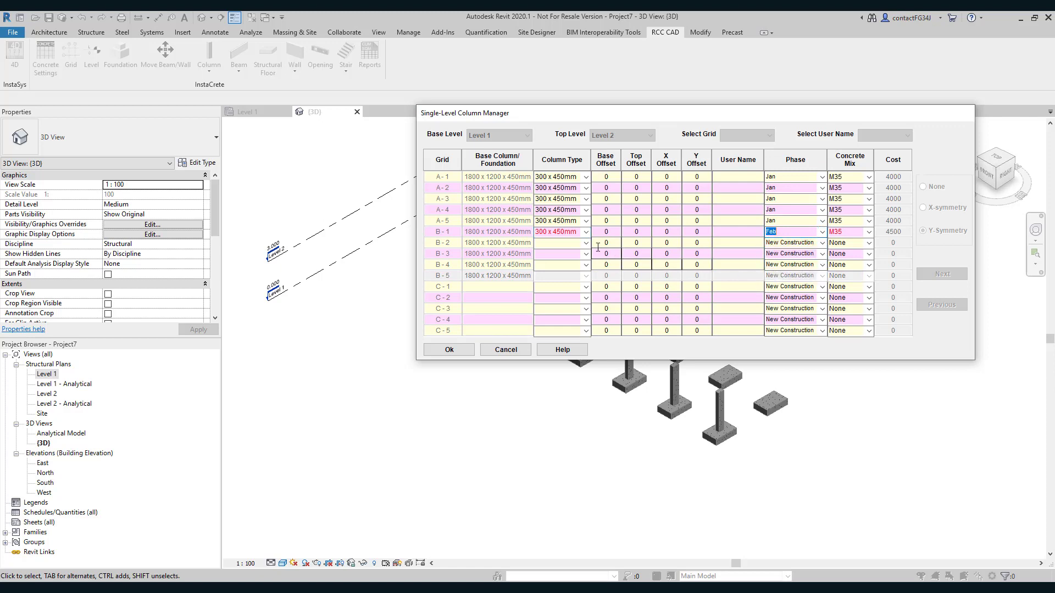
# Give B-2 and B-3 300 x 450mm columns and place the columns.
pyautogui.click(586, 243)
pyautogui.click(585, 262)
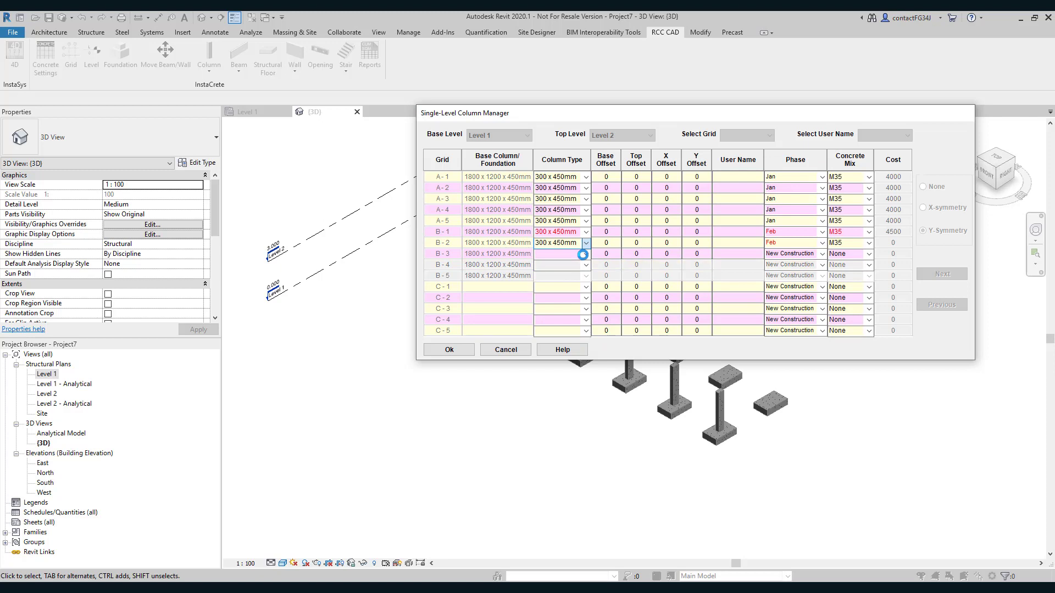
pyautogui.click(586, 253)
pyautogui.click(556, 272)
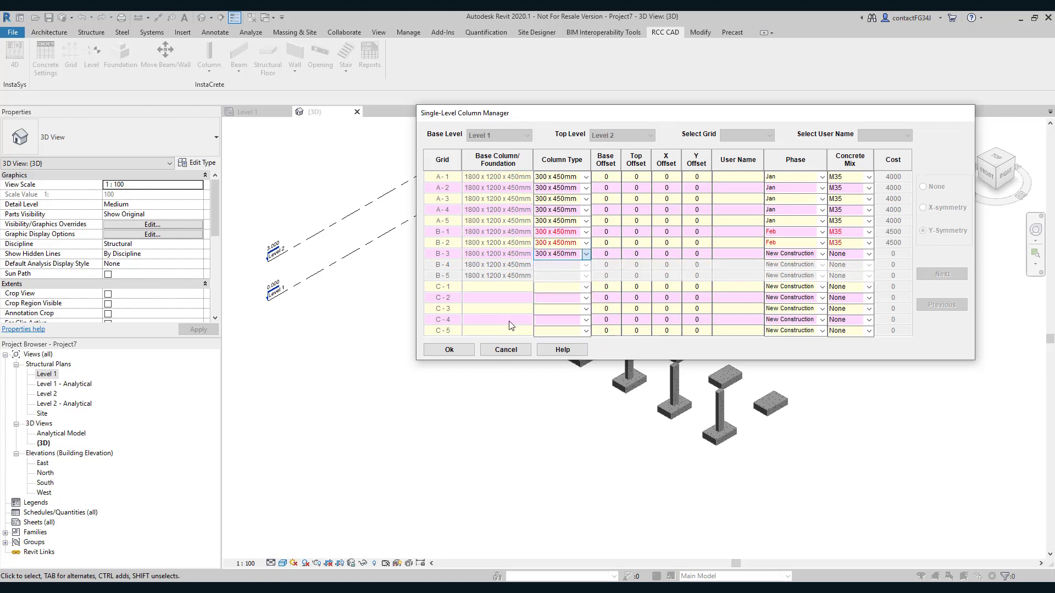
pyautogui.click(456, 350)
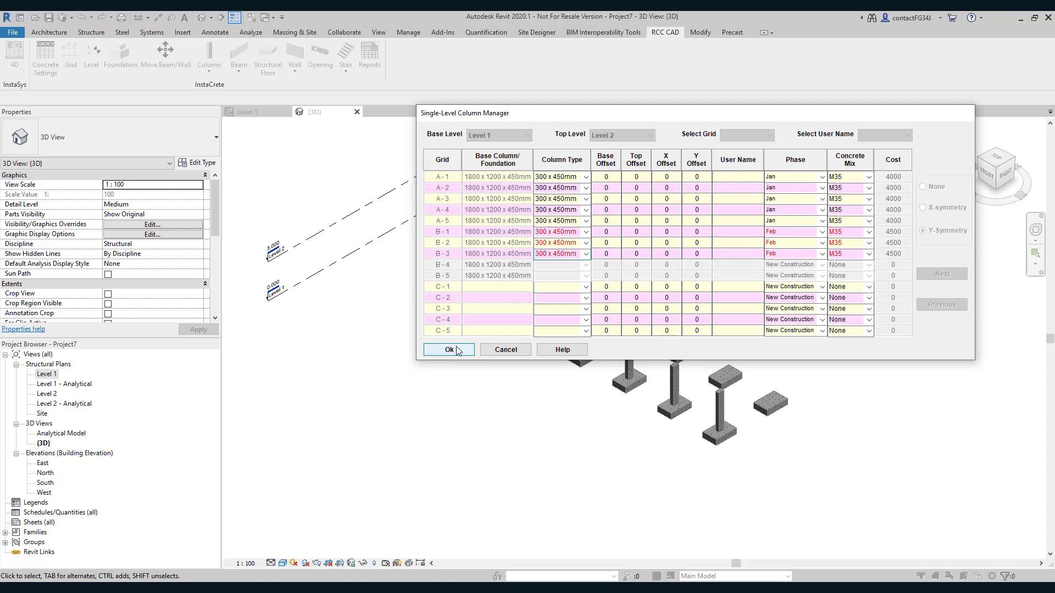
pyautogui.click(456, 350)
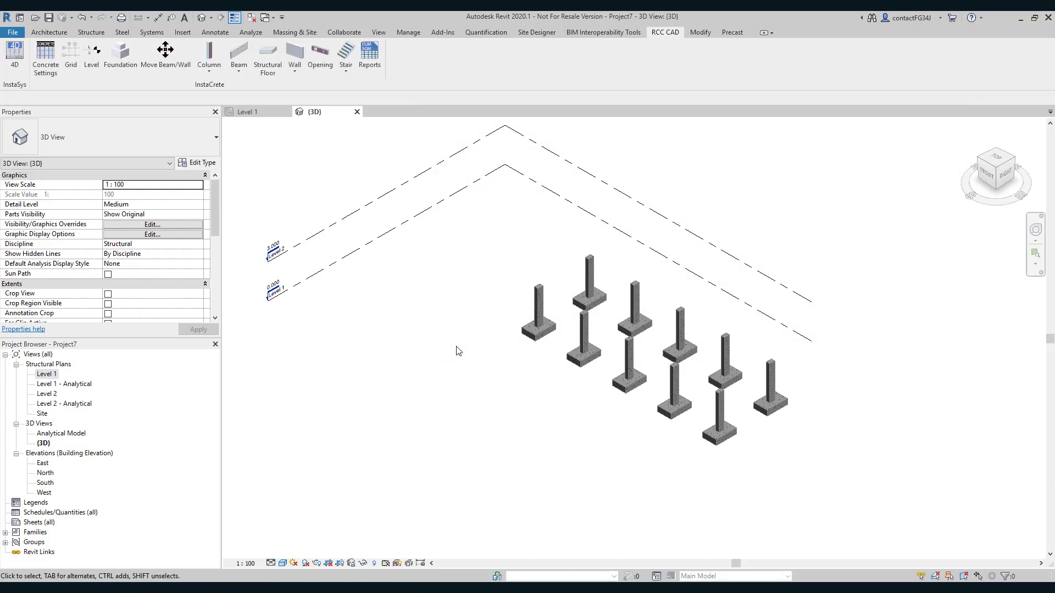
# Save concrete costs of 4250 for M35 and 5250 for M40, then reopen Foundation Manager.
pyautogui.click(47, 62)
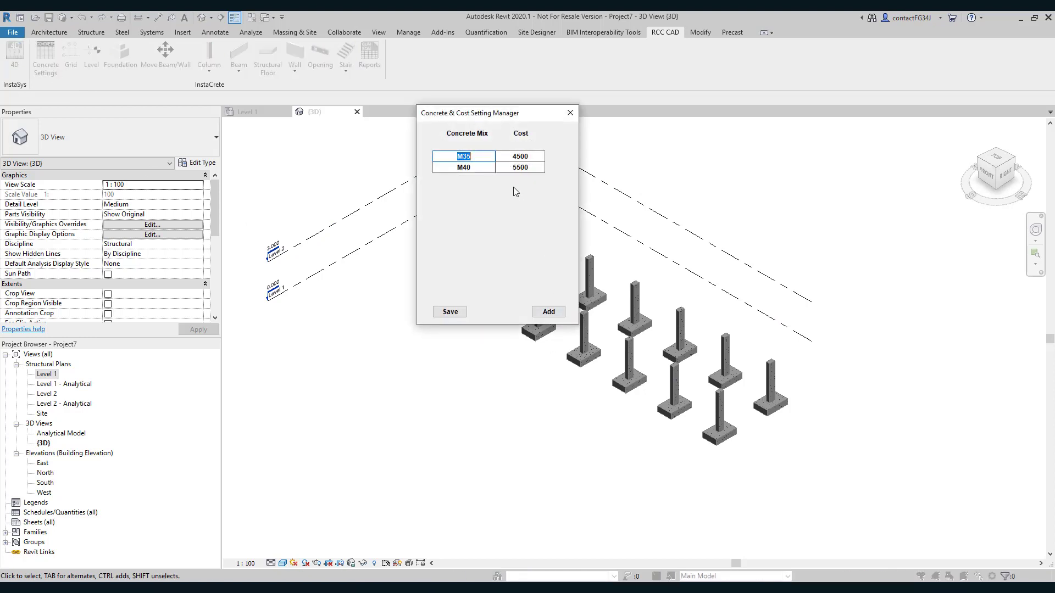
pyautogui.moveTo(516, 156); pyautogui.dragTo(550, 158)
pyautogui.write('250')
pyautogui.click(519, 168)
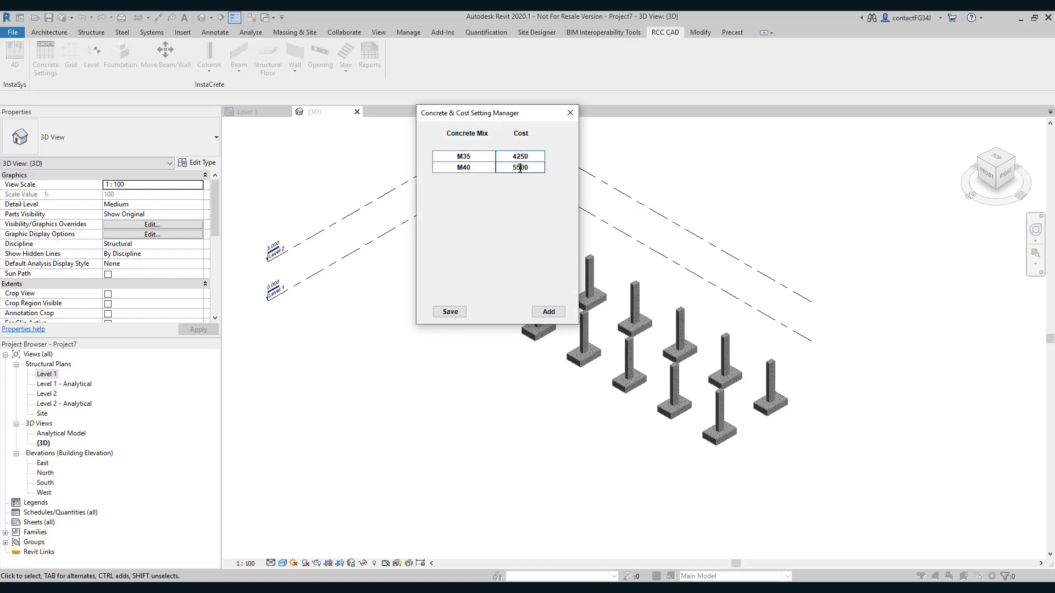
pyautogui.moveTo(519, 168); pyautogui.dragTo(540, 174)
pyautogui.press('BackSpace')
pyautogui.press('BackSpace')
pyautogui.write('250')
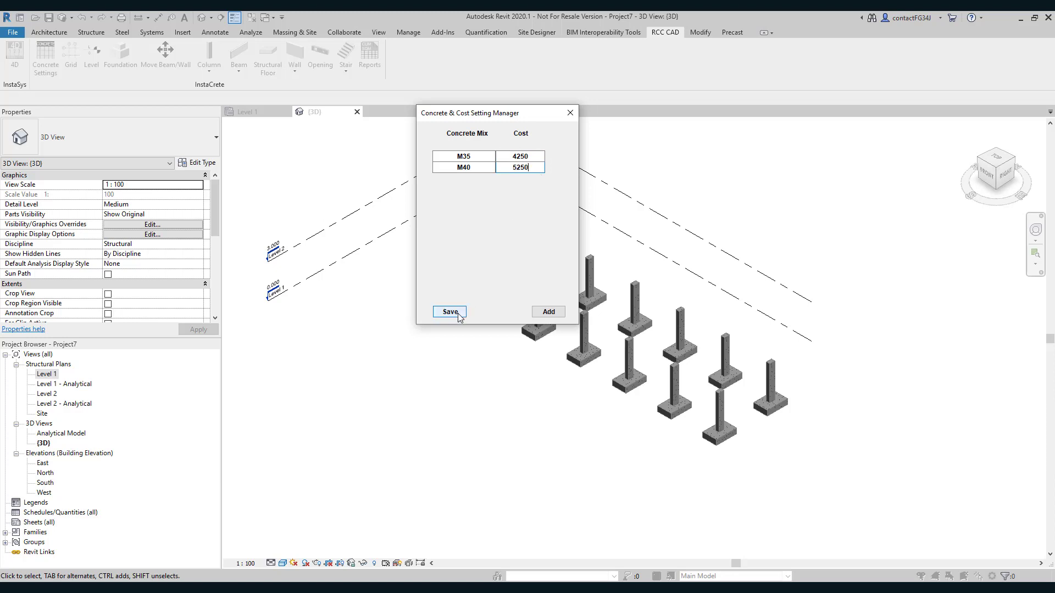
pyautogui.click(449, 310)
pyautogui.click(569, 113)
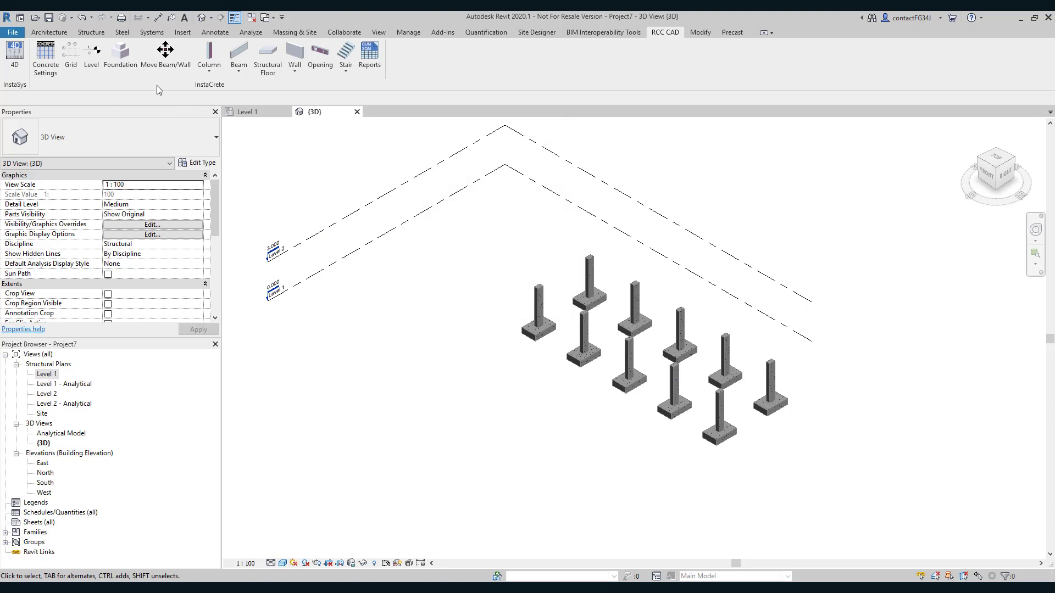
pyautogui.click(127, 73)
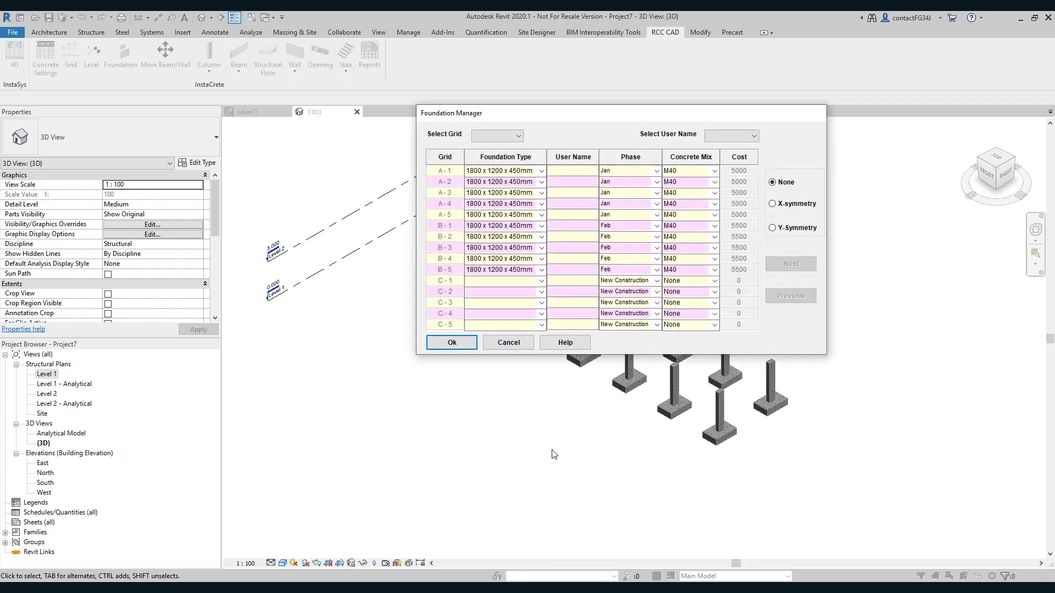
# Enable Y-Symmetry and set foundation C-1 to 2400 x 1800 x 450mm, phased March.
pyautogui.click(773, 229)
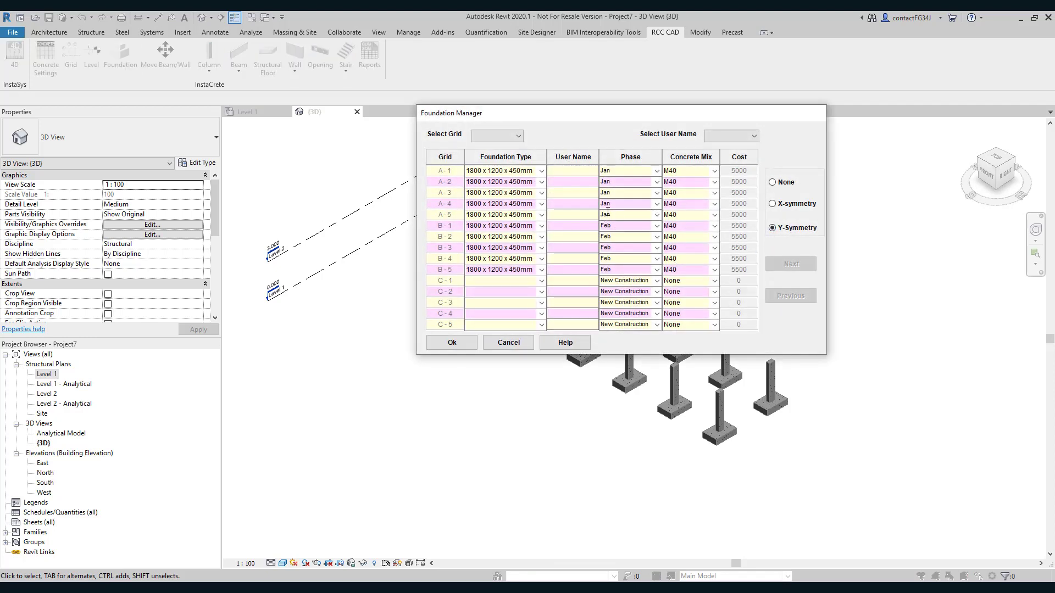
pyautogui.click(542, 282)
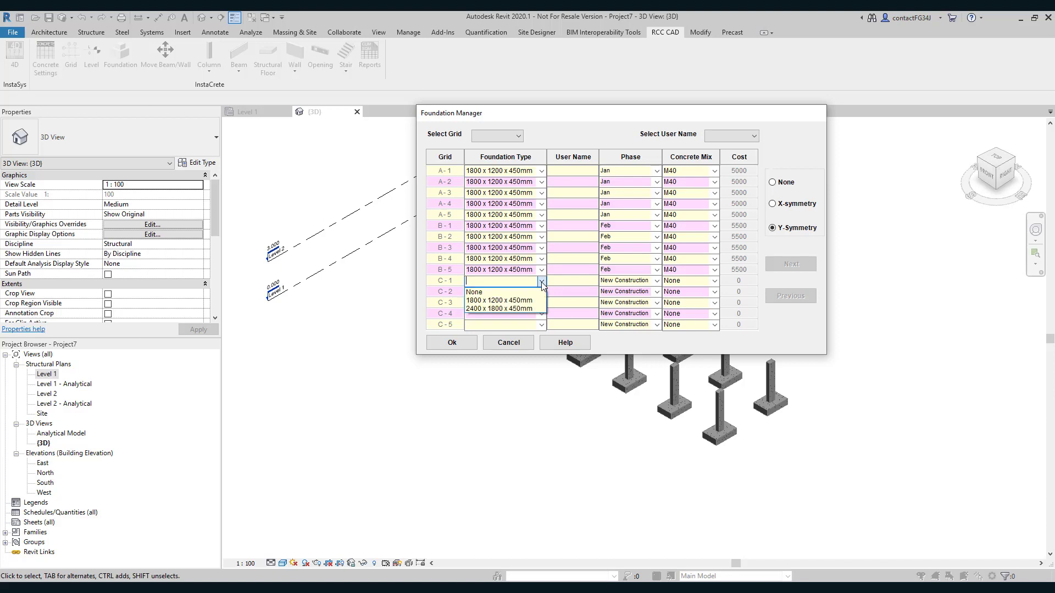
pyautogui.click(531, 308)
pyautogui.click(657, 280)
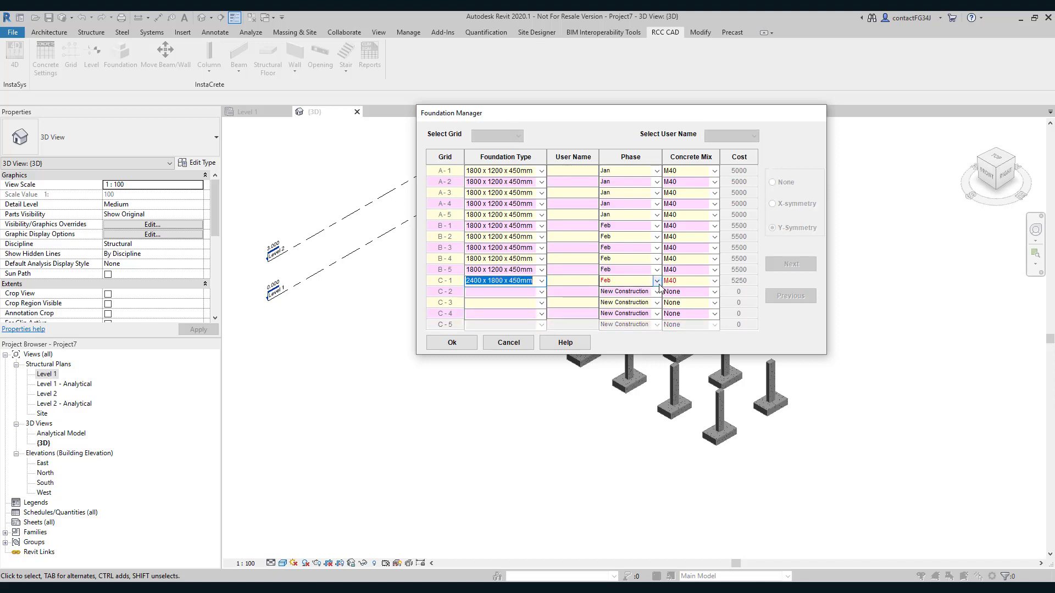
pyautogui.click(657, 281)
pyautogui.click(646, 322)
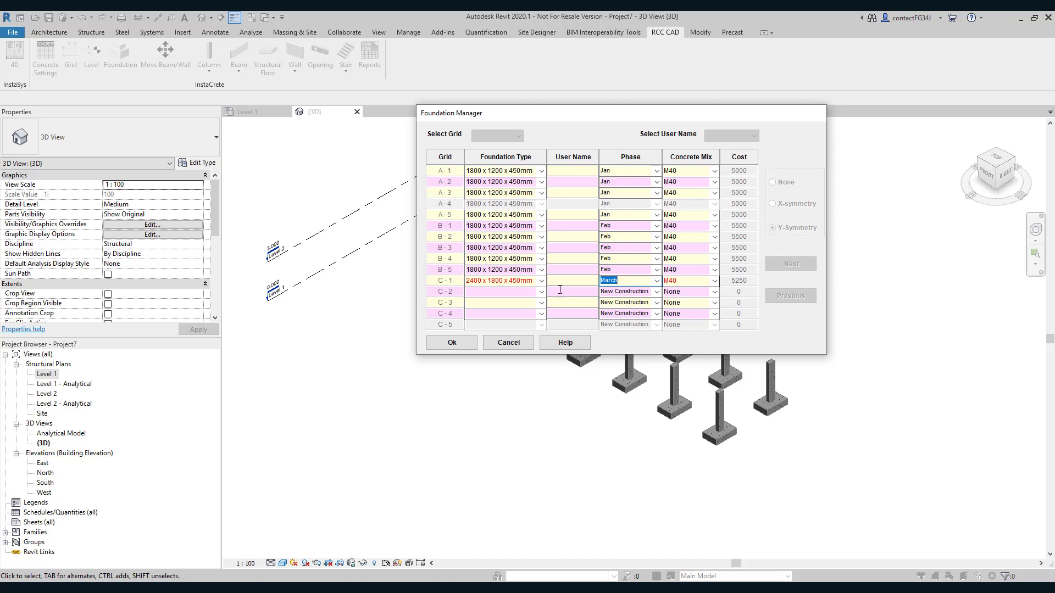
# Give C-2 and C-3 2400 x 1800 x 450mm foundations, place them, and open the Single-Level Column manager.
pyautogui.click(541, 292)
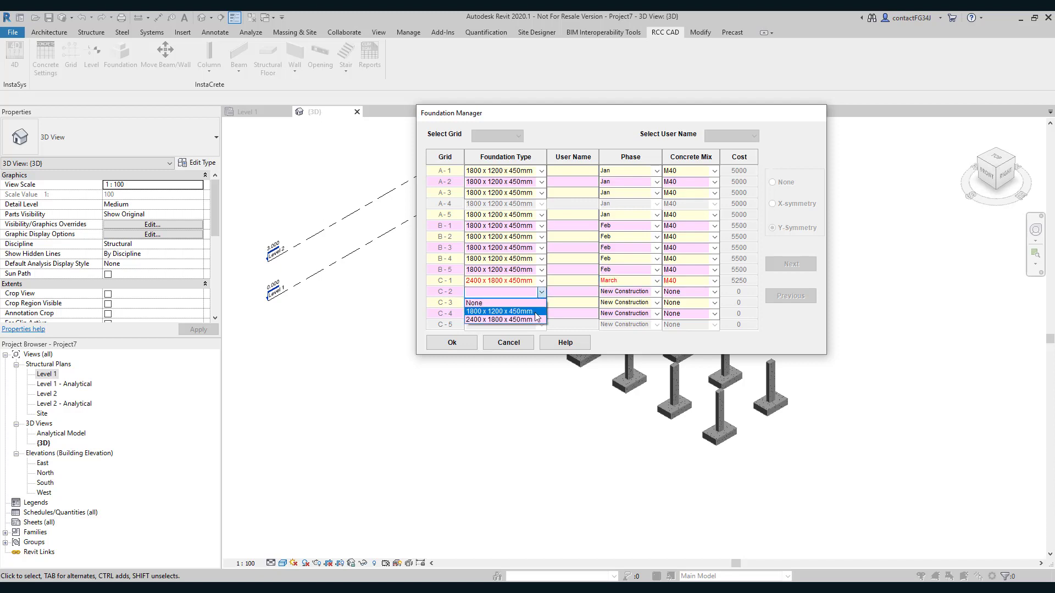
pyautogui.click(532, 320)
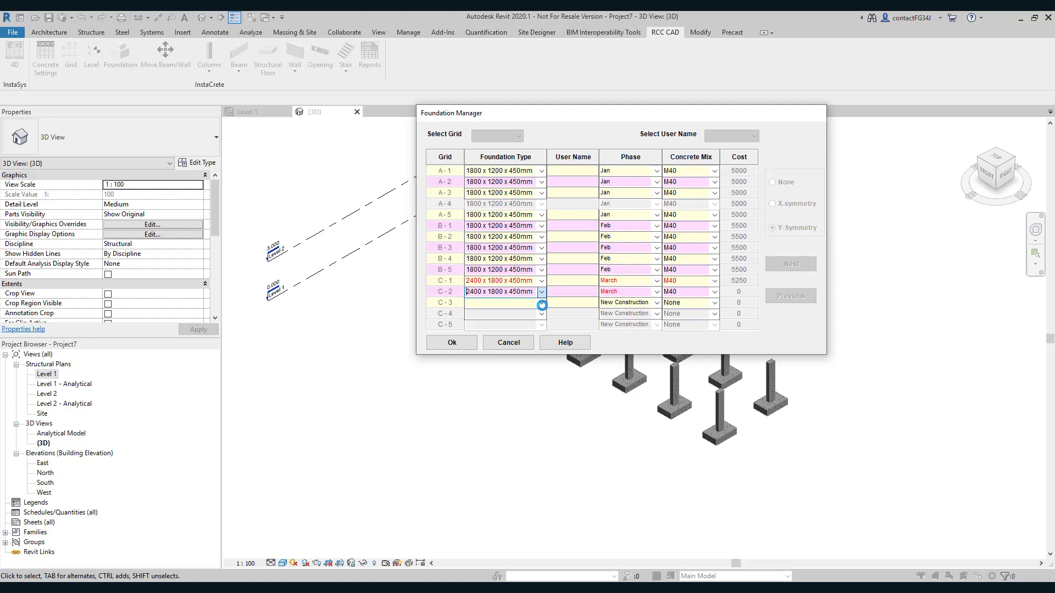
pyautogui.click(542, 304)
pyautogui.click(482, 331)
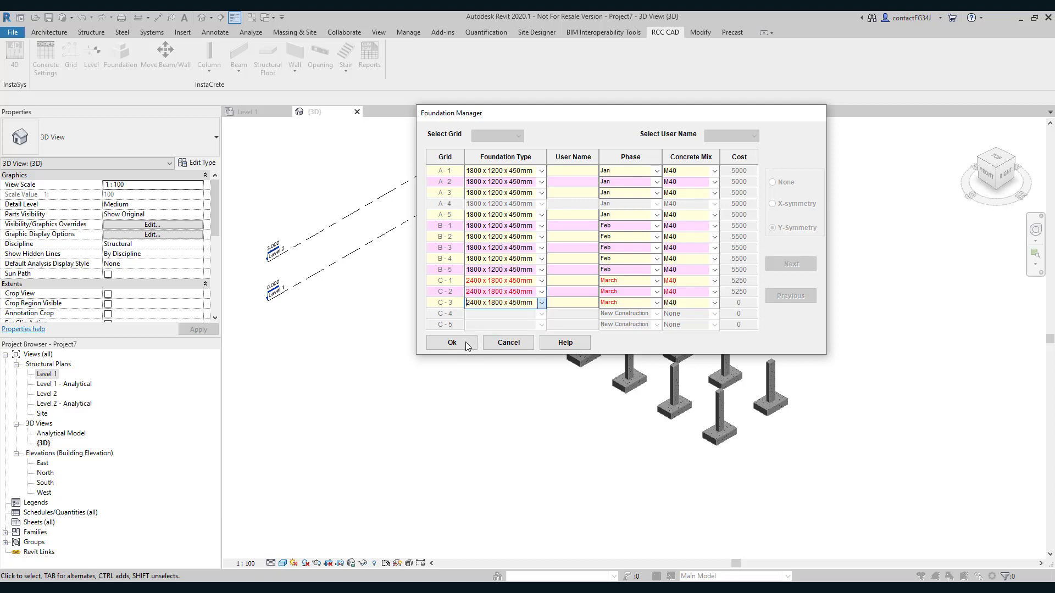
pyautogui.click(466, 344)
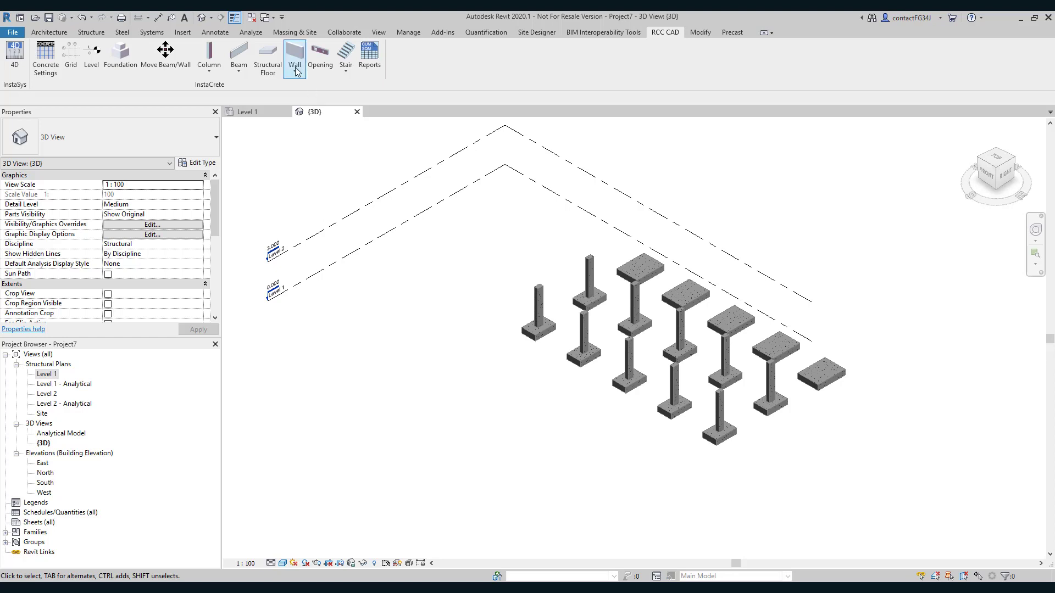
pyautogui.click(220, 75)
pyautogui.click(226, 108)
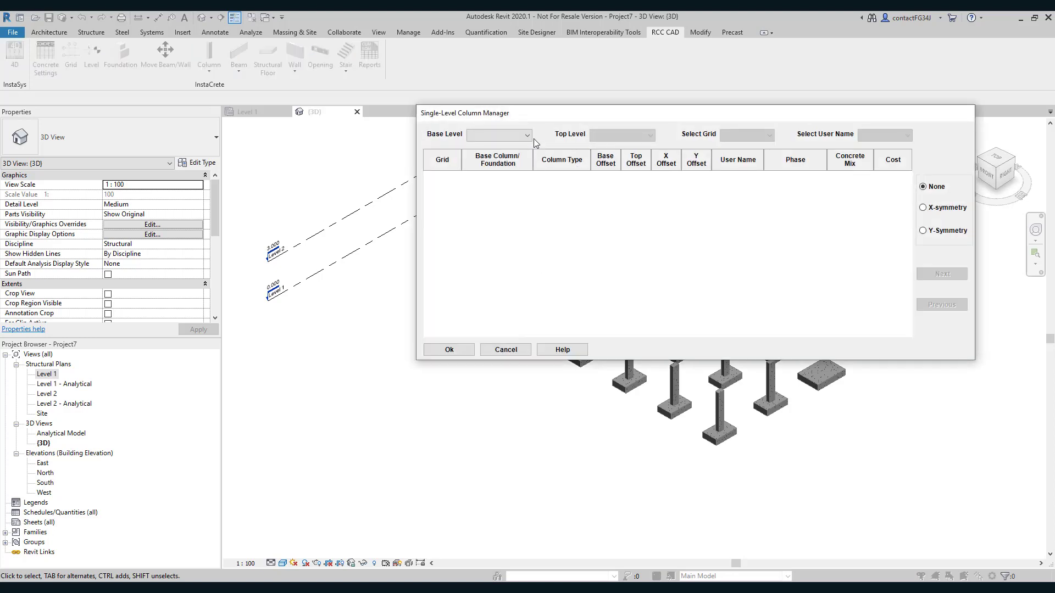
# Set base Level 1, enable Y-Symmetry, and make column C-1 450 x 600mm phased March.
pyautogui.click(529, 137)
pyautogui.click(510, 146)
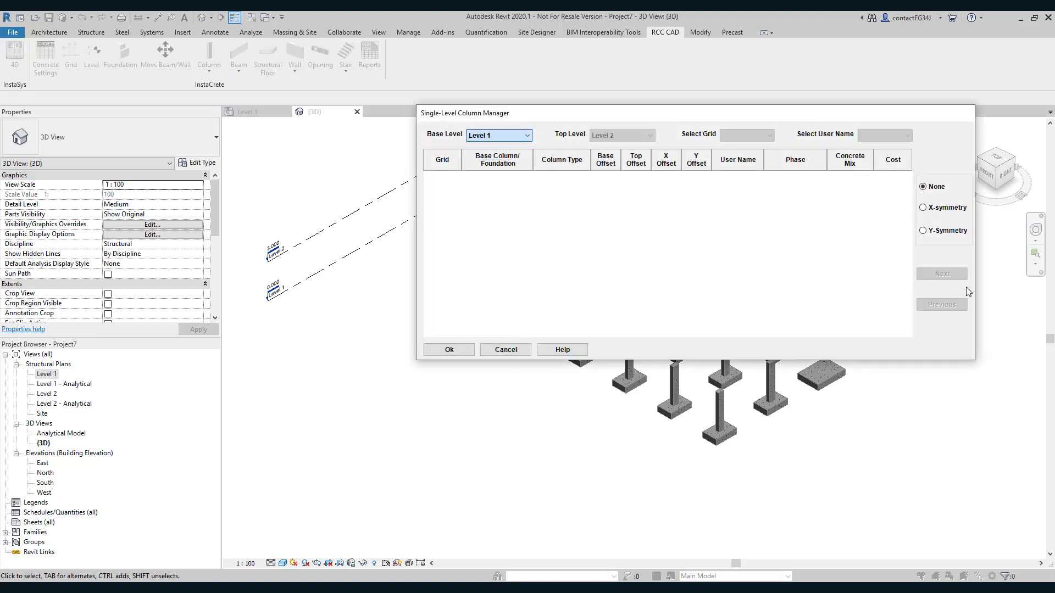
pyautogui.click(954, 232)
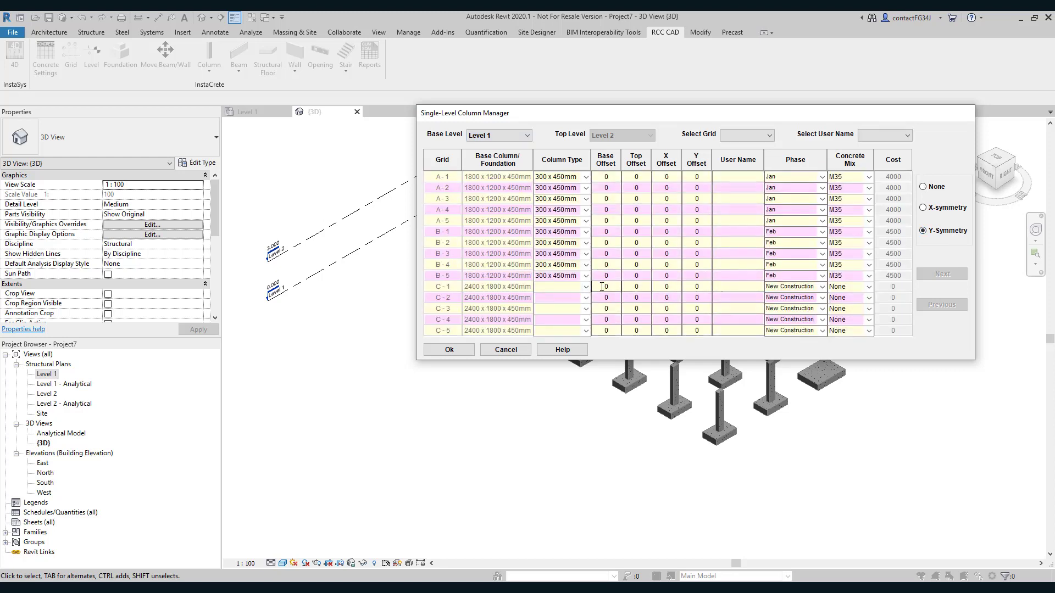
pyautogui.click(585, 288)
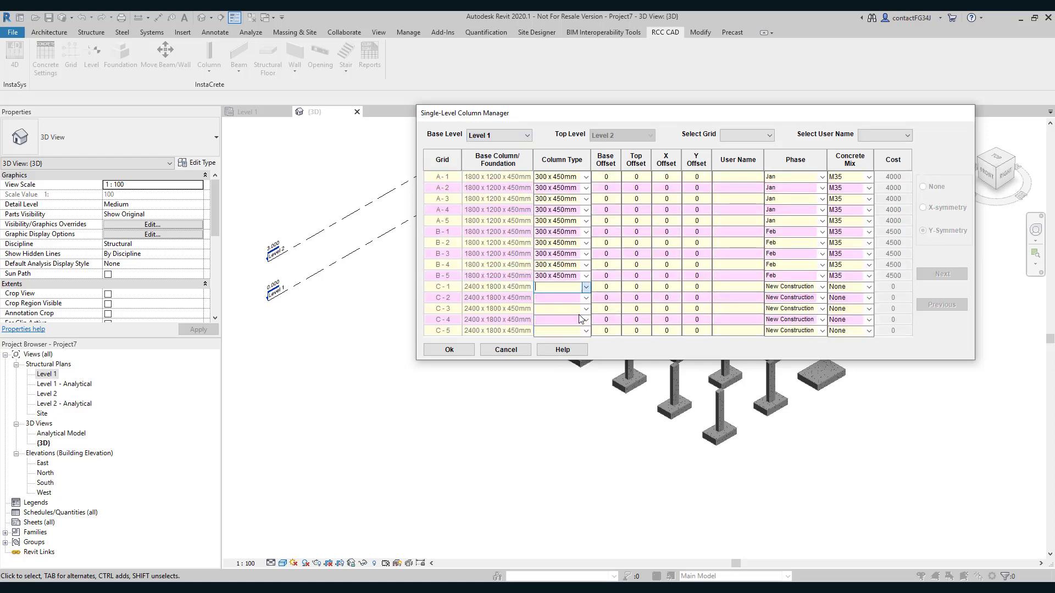
pyautogui.click(579, 315)
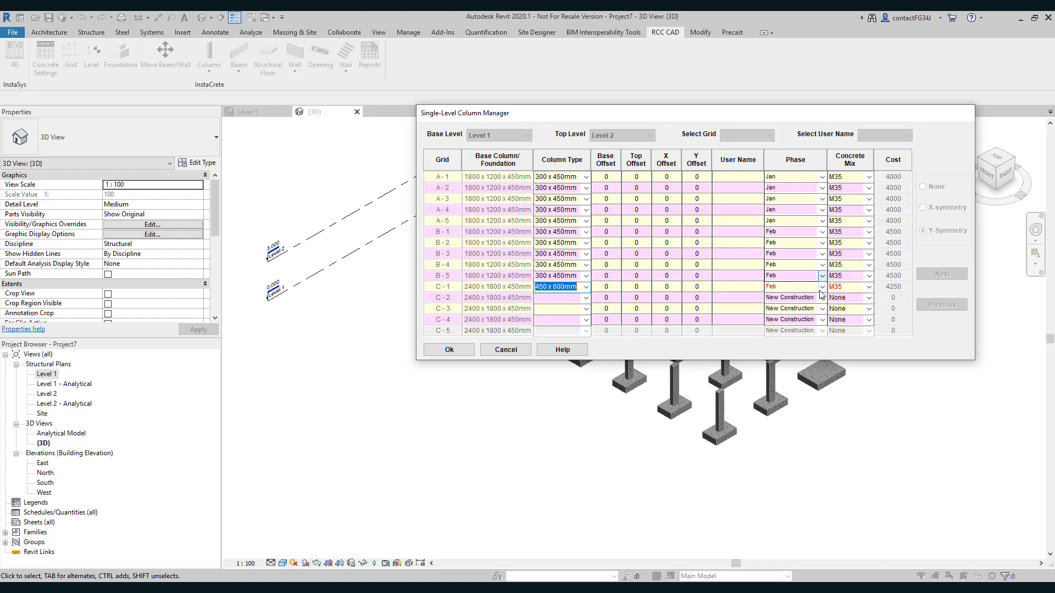
pyautogui.click(822, 286)
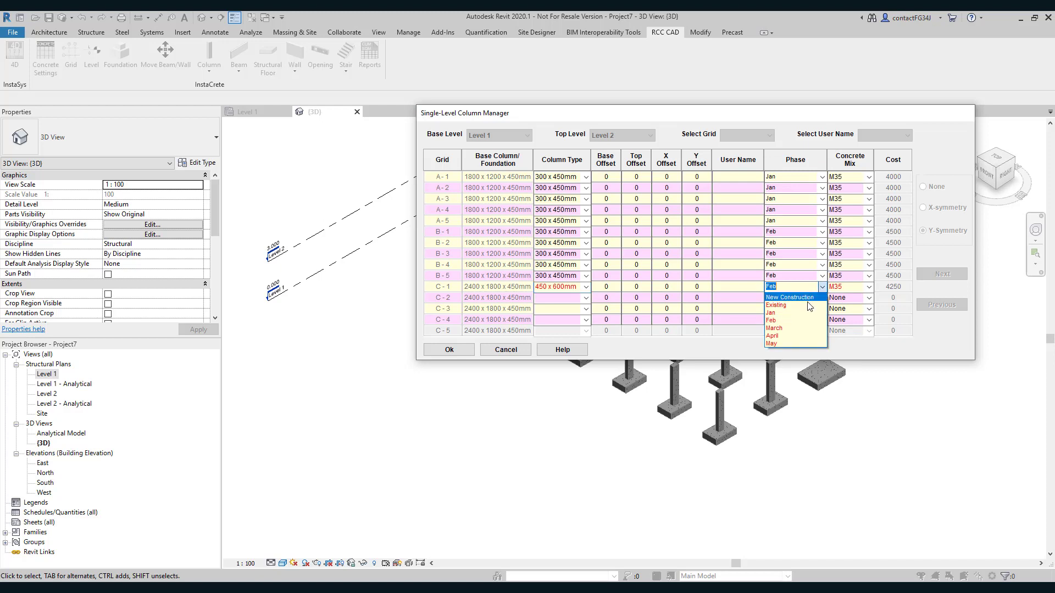
pyautogui.click(791, 327)
# Give C-2 and C-3 450 x 600mm columns and place the columns.
pyautogui.click(585, 298)
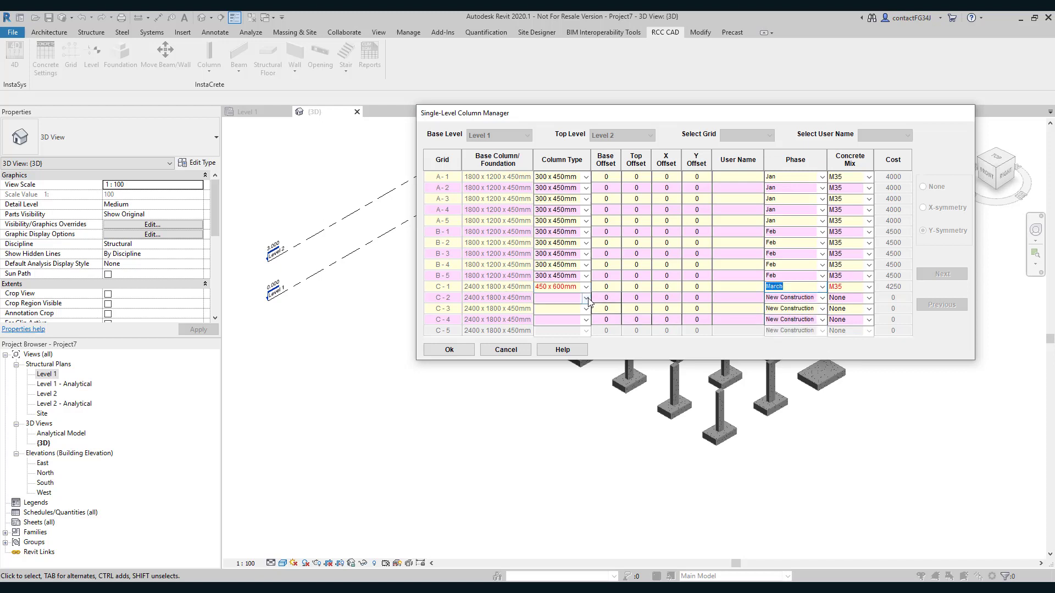
pyautogui.click(582, 323)
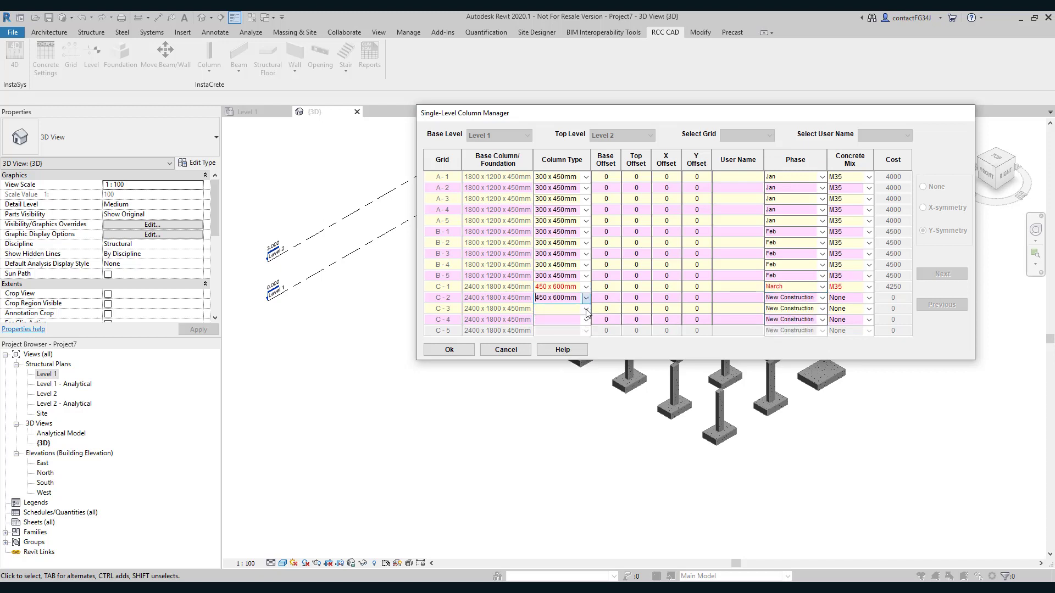
pyautogui.click(585, 309)
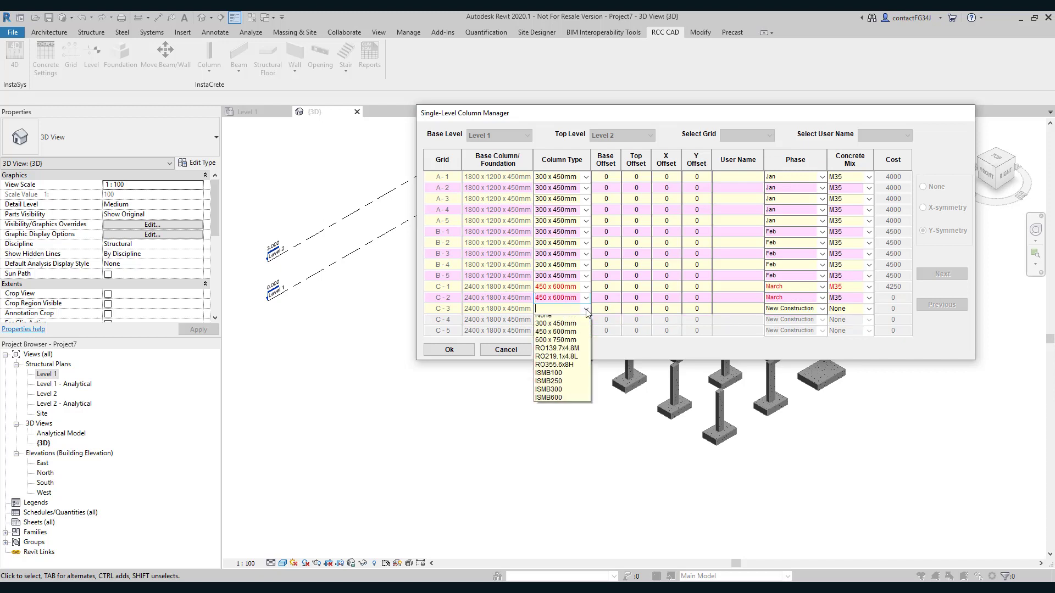
pyautogui.click(578, 336)
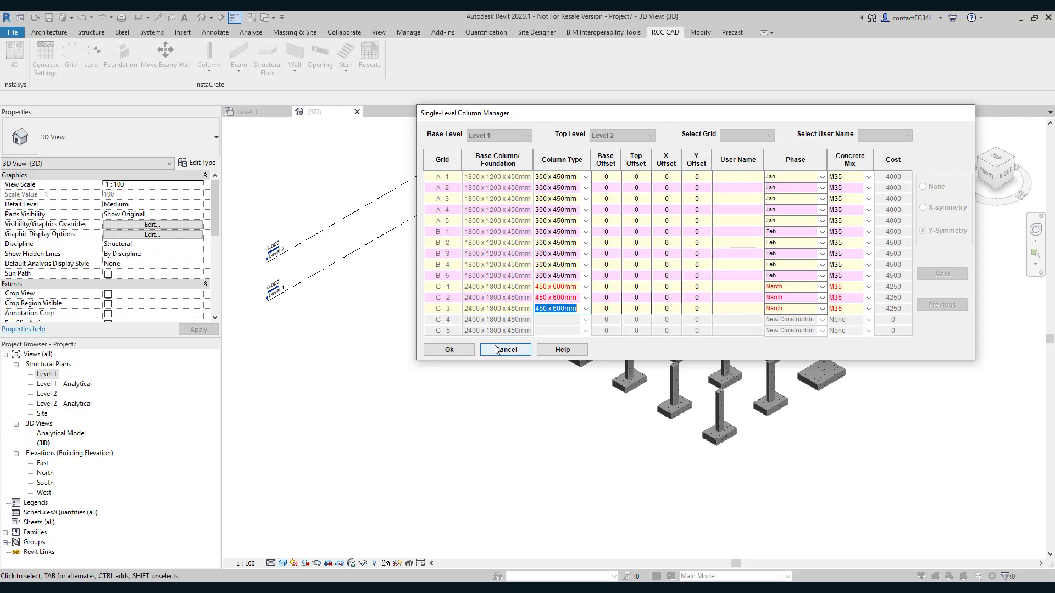
pyautogui.click(449, 349)
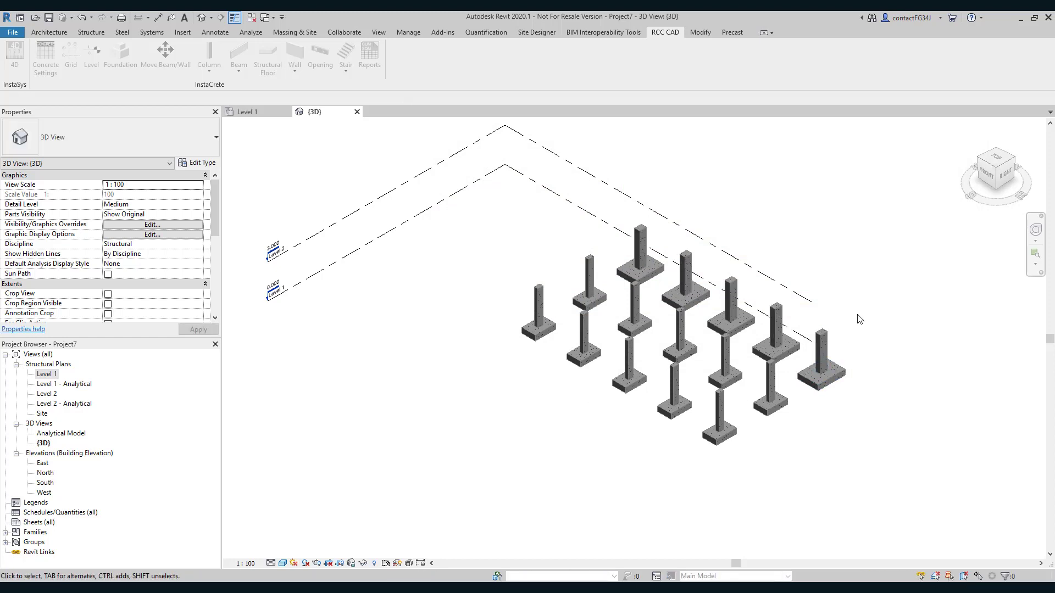
pyautogui.moveTo(859, 317); pyautogui.dragTo(834, 327, button='middle')
pyautogui.scroll(1, 871, 350)
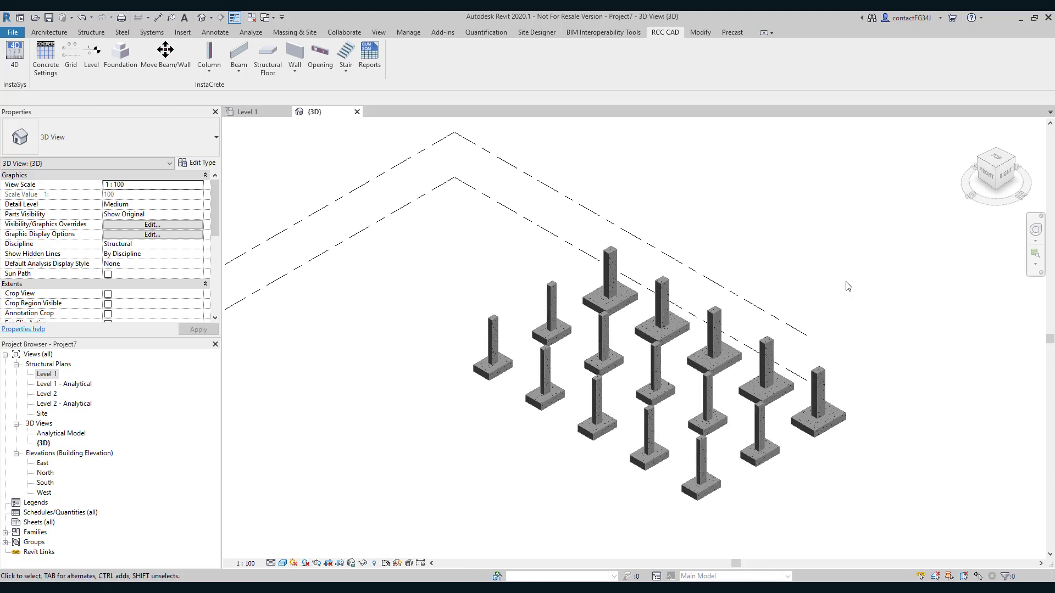
# Nudge the 3D view slightly to the right.
pyautogui.moveTo(883, 302); pyautogui.dragTo(886, 302, button='middle')
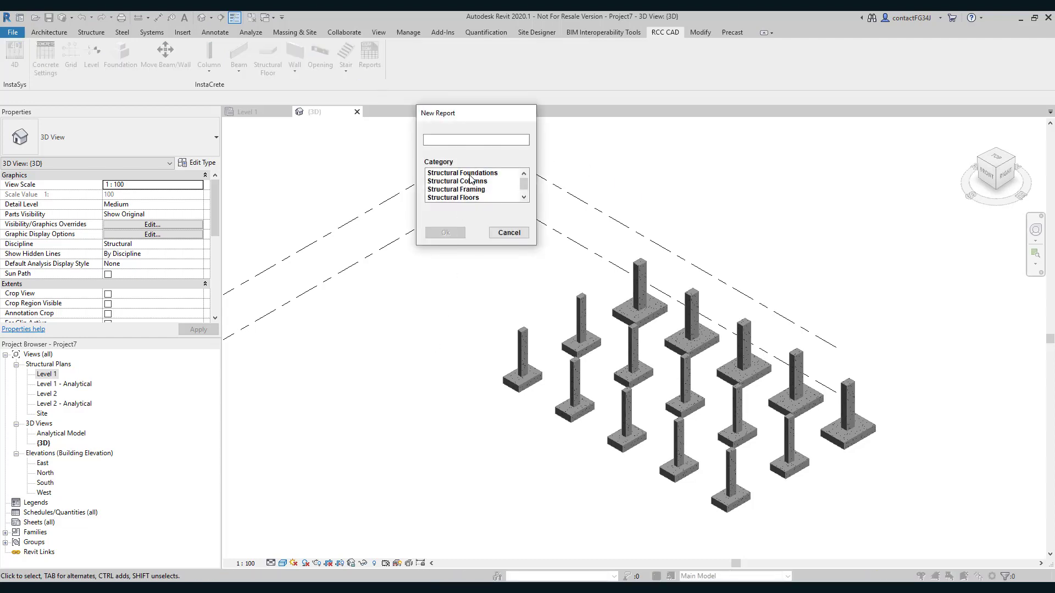
# Start a Structural Foundations report saved over the existing P7.xlsx.
pyautogui.click(469, 174)
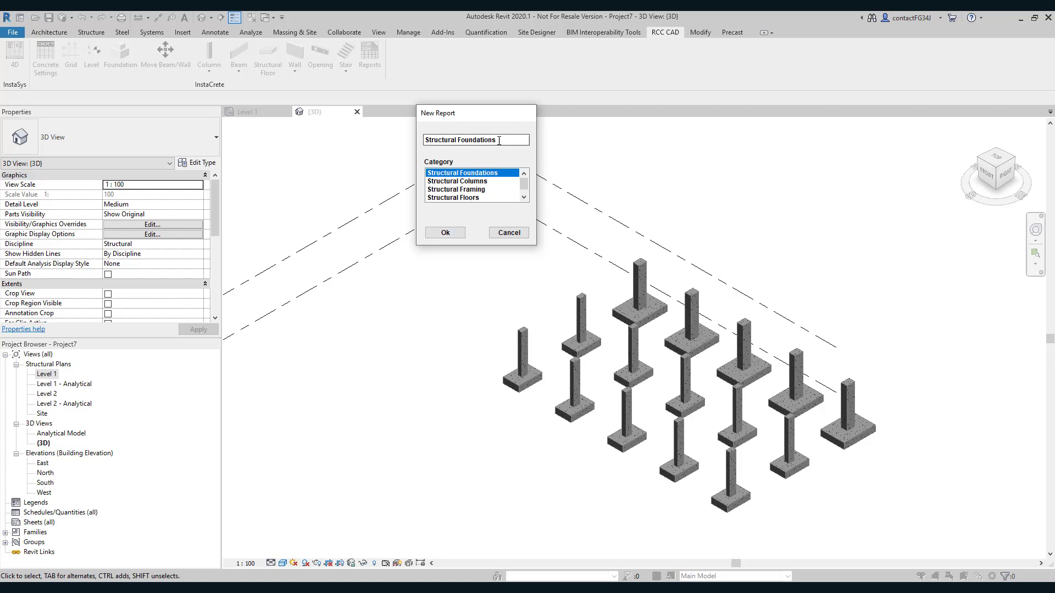
pyautogui.click(445, 233)
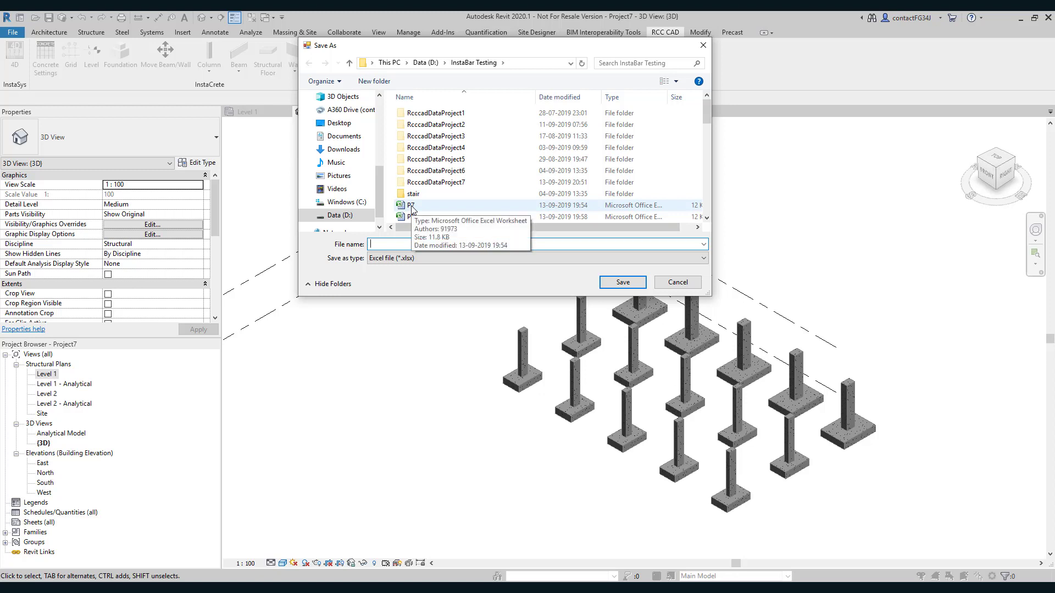
pyautogui.click(411, 207)
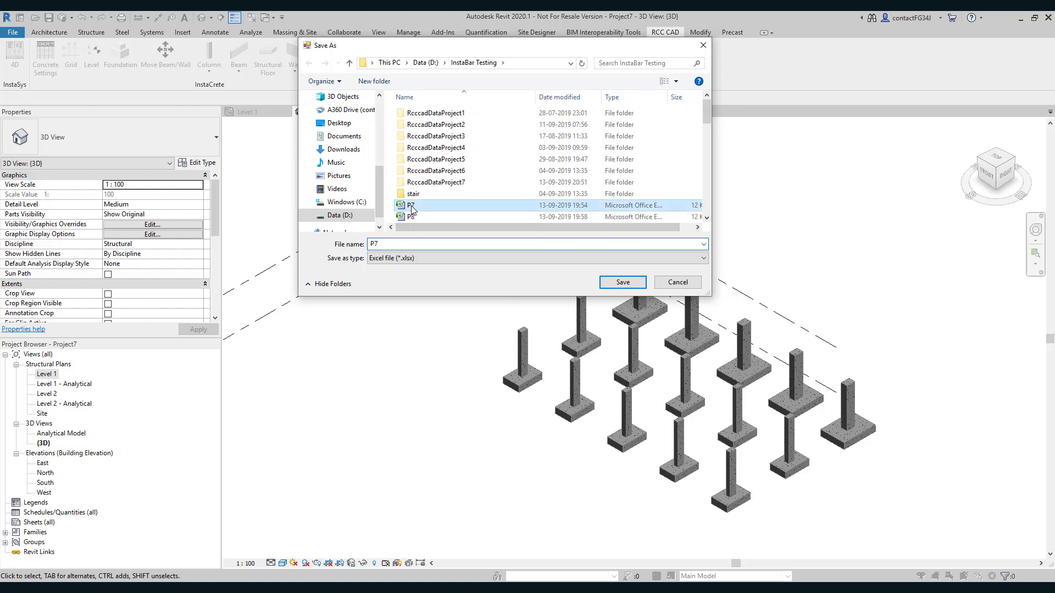
pyautogui.click(633, 285)
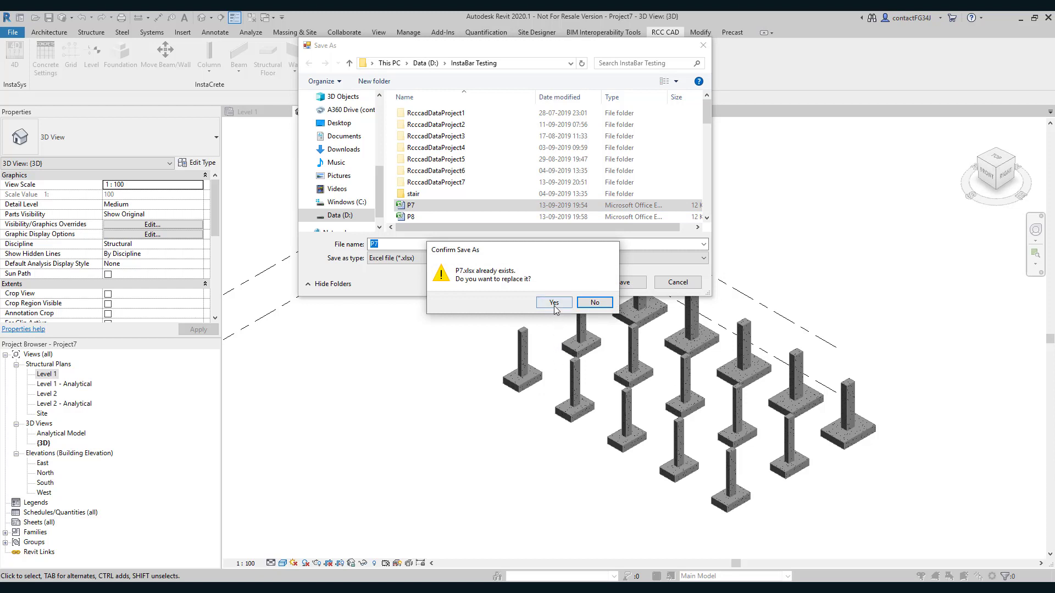
pyautogui.click(555, 303)
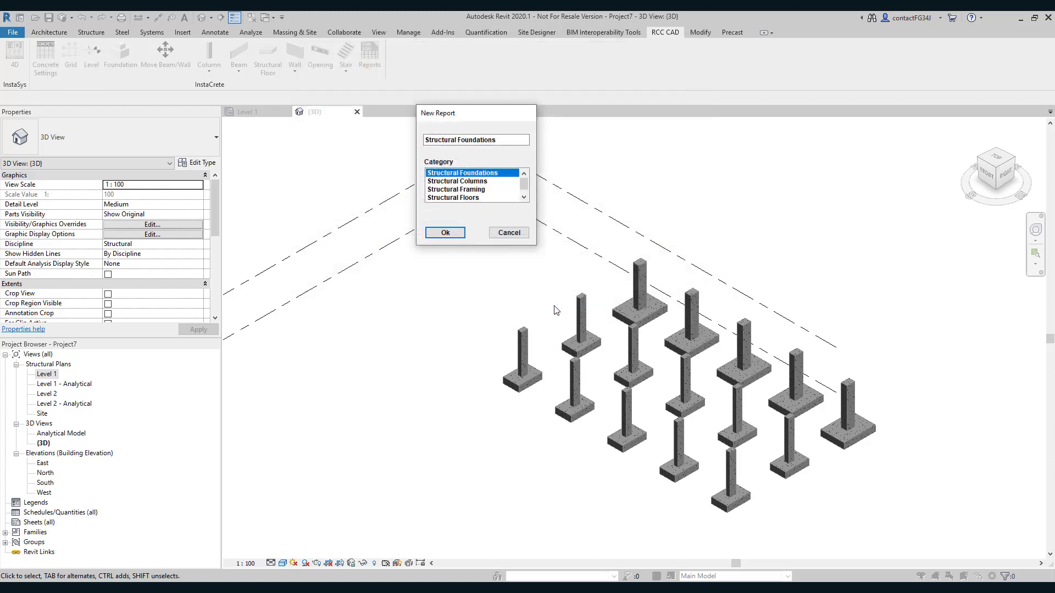
pyautogui.press('Return')
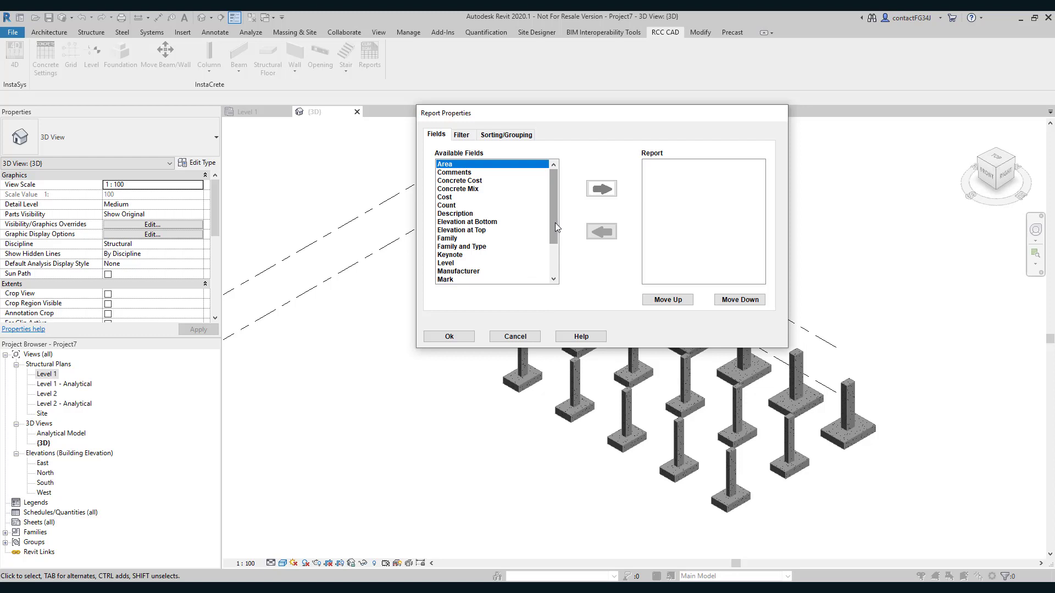
# Add Count, Concrete Mix, Concrete Cost, Family and Type, Phase Created and Volume fields.
pyautogui.click(446, 206)
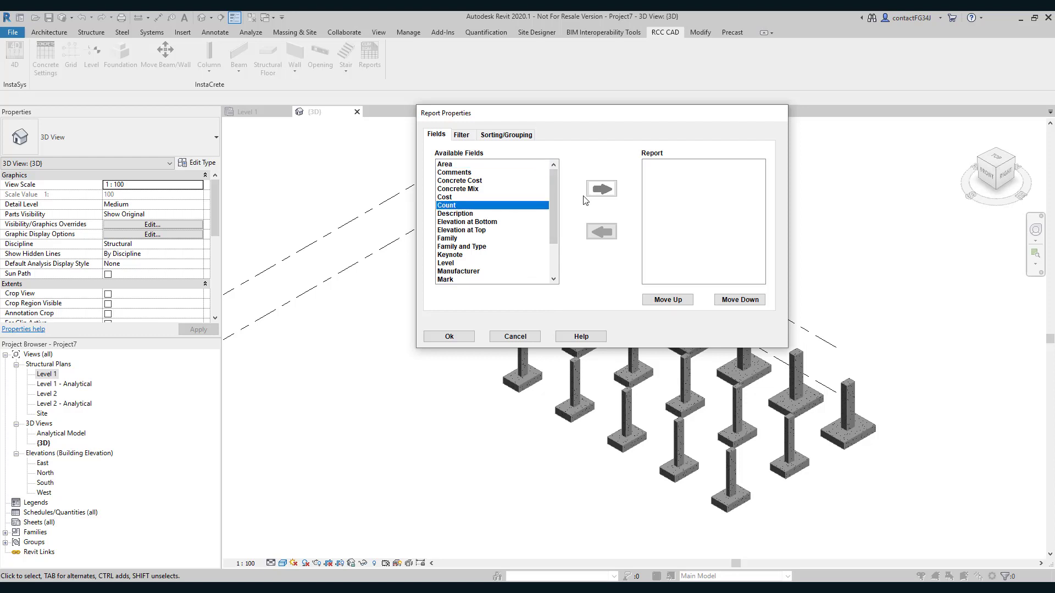
pyautogui.click(601, 188)
pyautogui.click(476, 192)
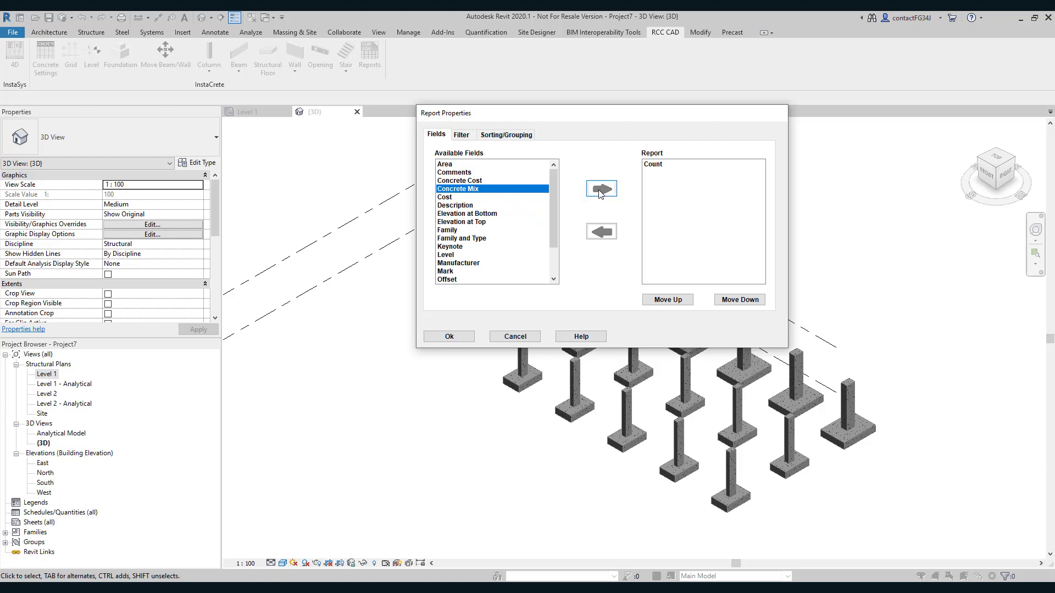
pyautogui.click(601, 188)
pyautogui.click(467, 181)
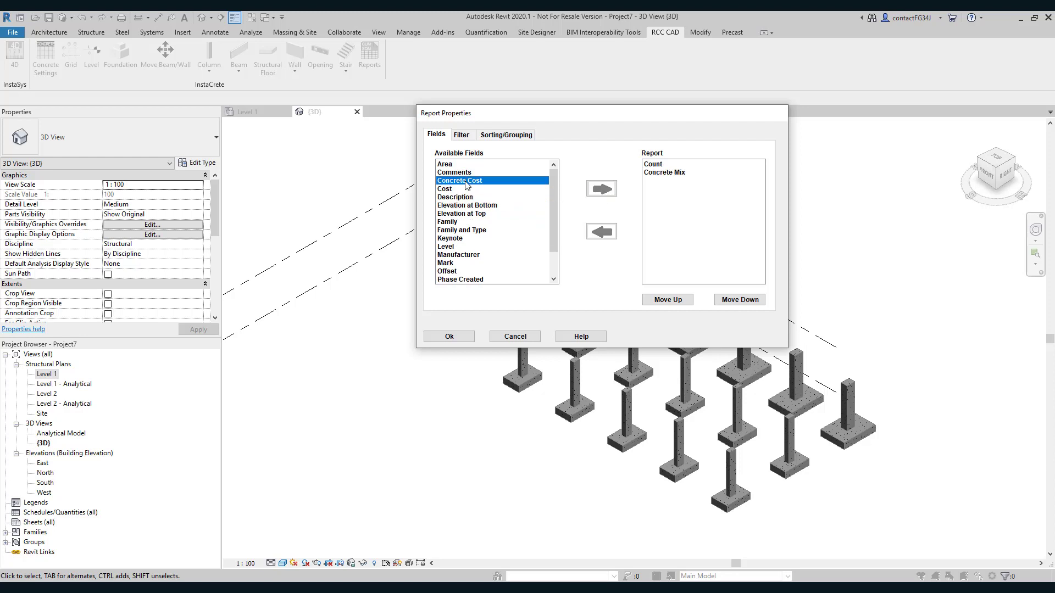
pyautogui.click(601, 189)
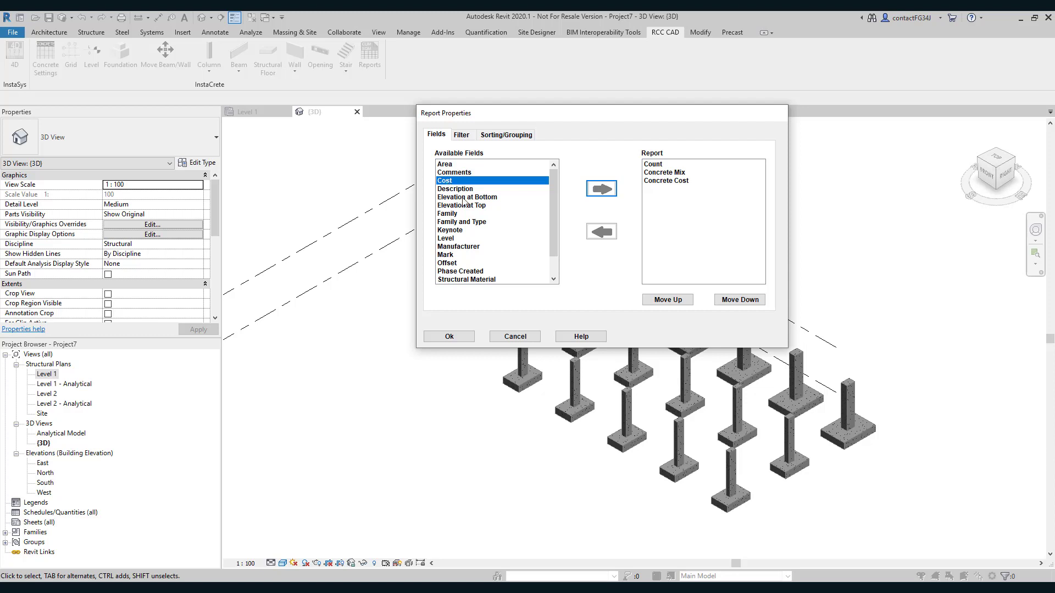
pyautogui.click(487, 222)
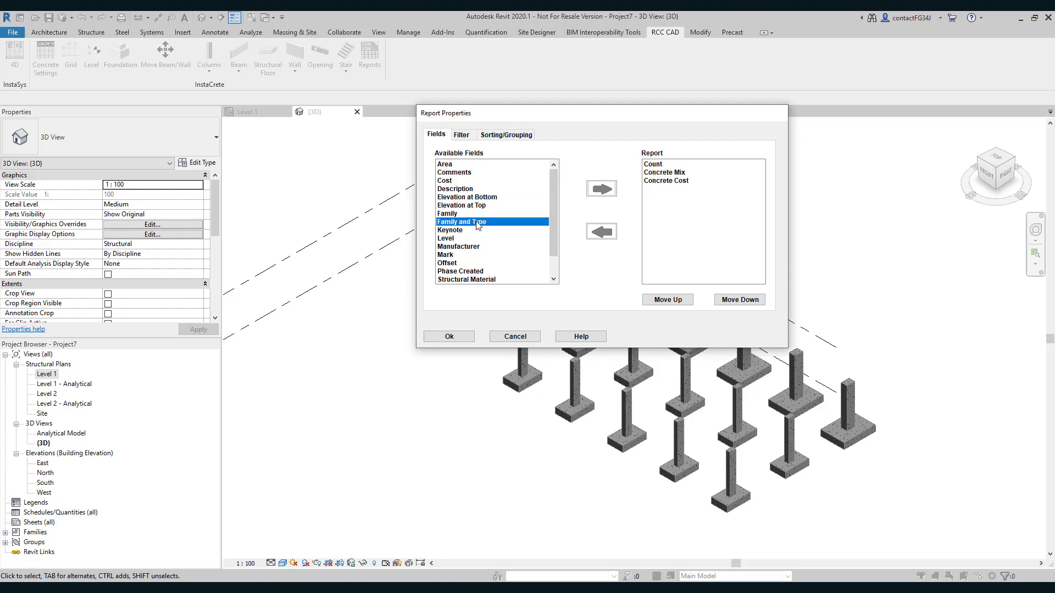
pyautogui.click(601, 189)
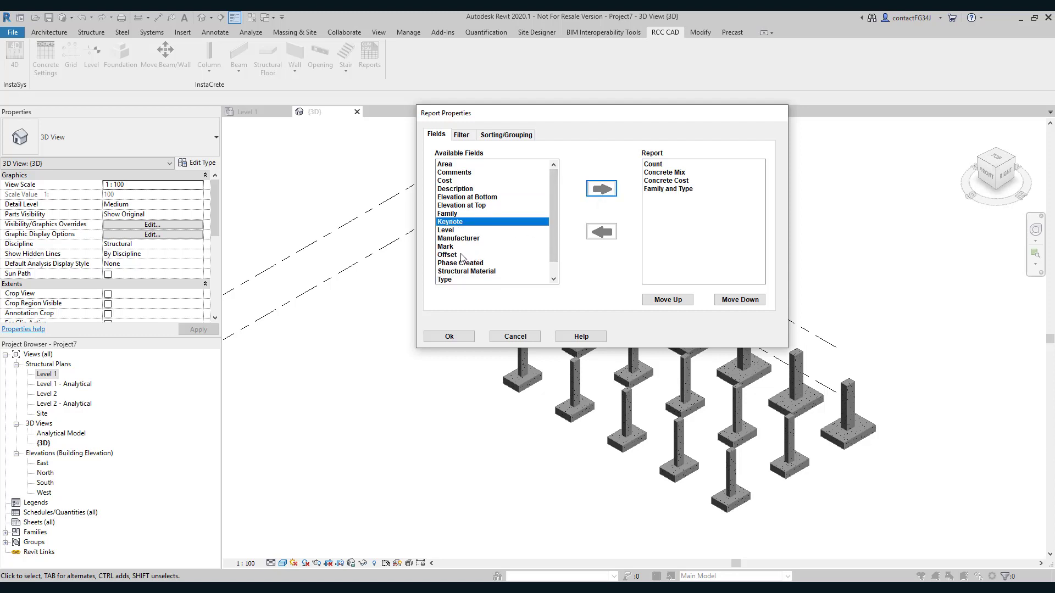
pyautogui.click(464, 265)
pyautogui.click(601, 189)
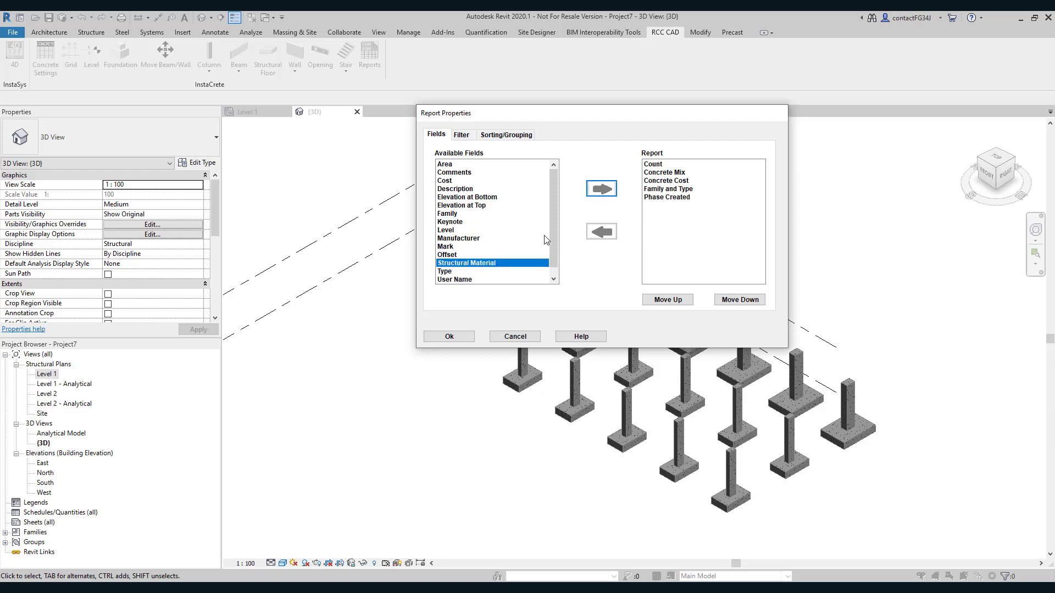
pyautogui.scroll(-1, 553, 237)
pyautogui.click(459, 279)
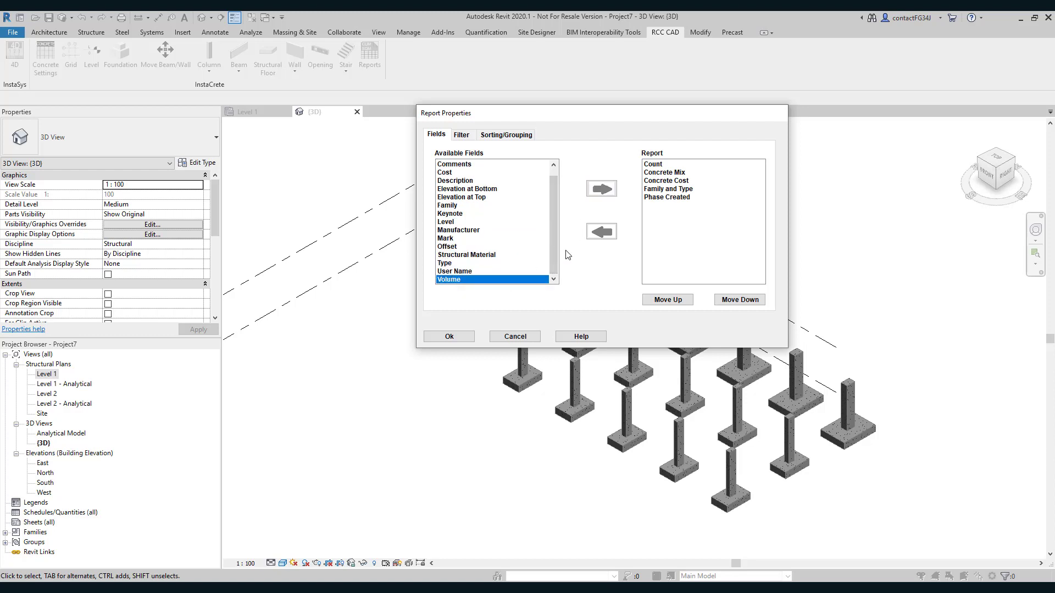
pyautogui.click(593, 193)
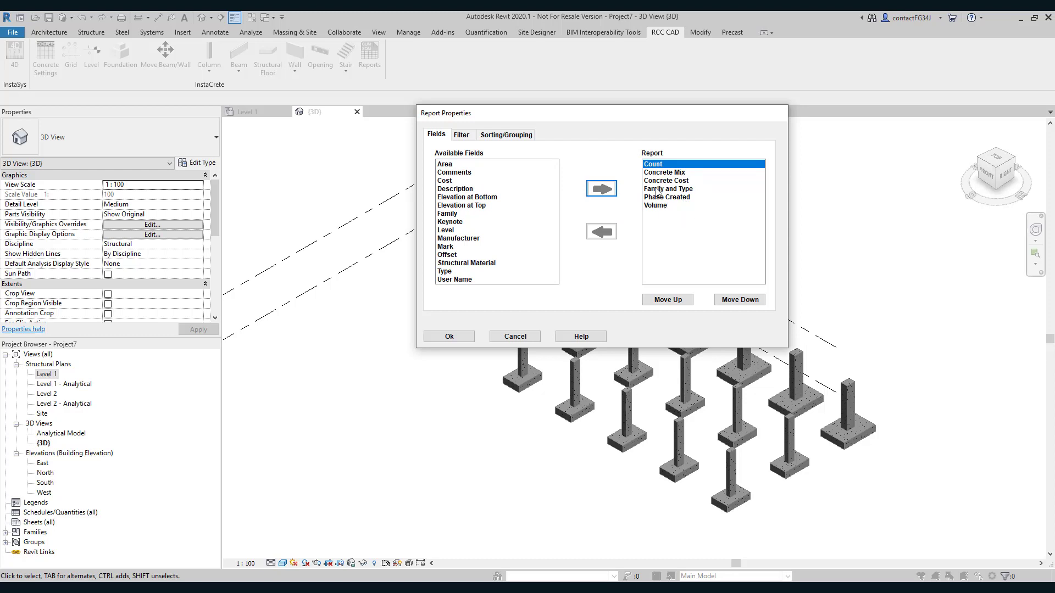
# Move Concrete Mix and then Concrete Cost down to the end of the field list.
pyautogui.click(675, 172)
pyautogui.click(740, 301)
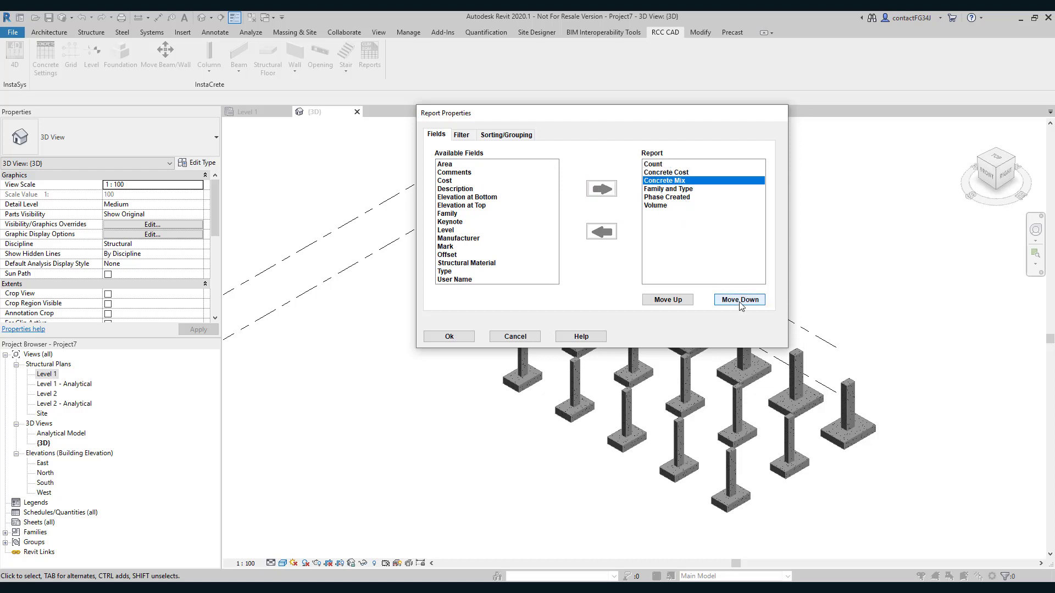
pyautogui.click(740, 301)
pyautogui.click(739, 301)
pyautogui.click(740, 301)
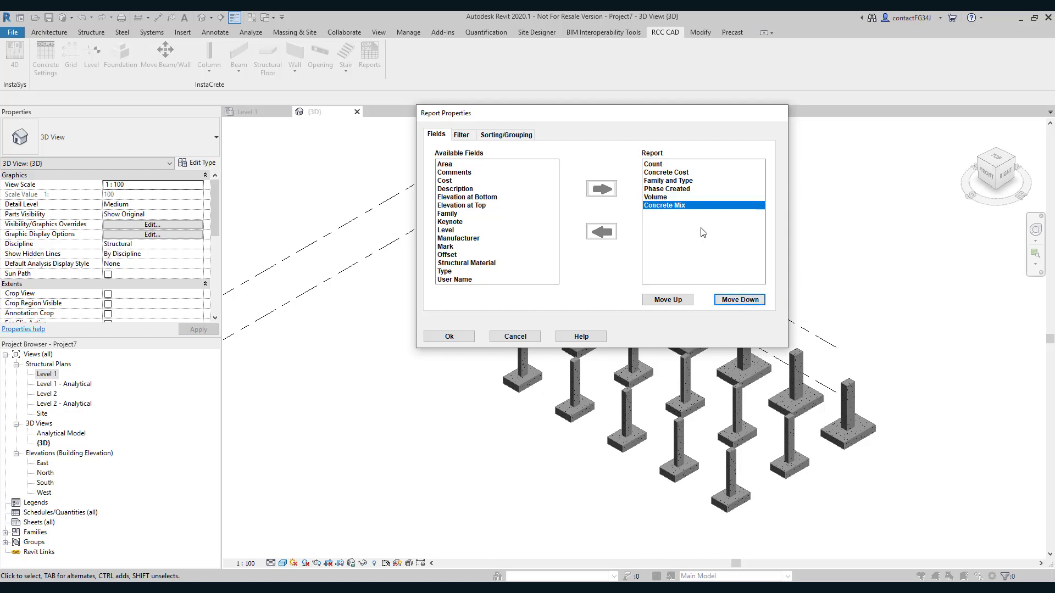
pyautogui.click(681, 174)
pyautogui.click(738, 301)
pyautogui.click(738, 301)
pyautogui.click(737, 301)
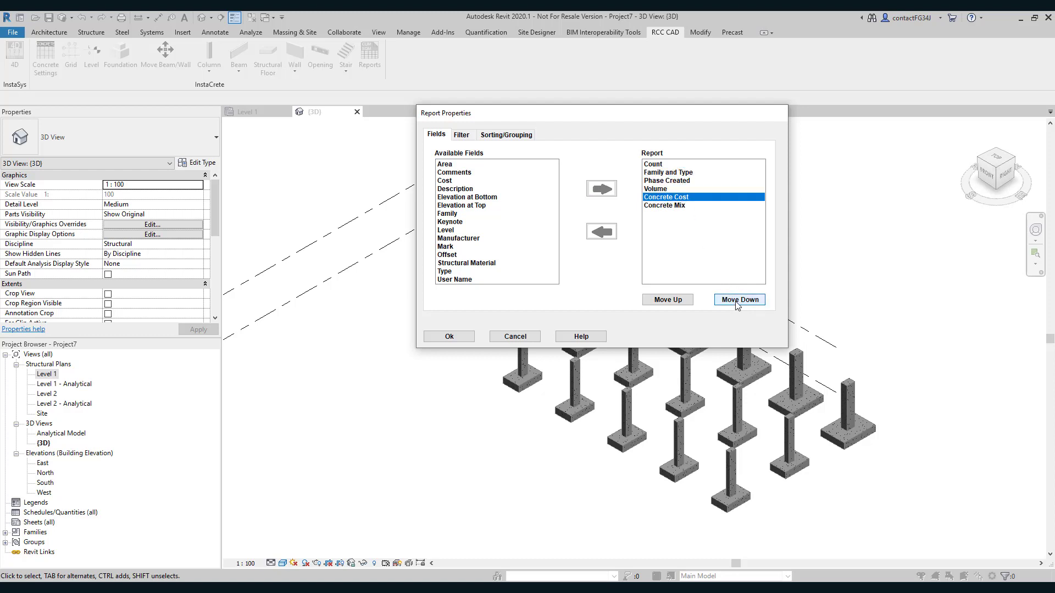
pyautogui.click(737, 301)
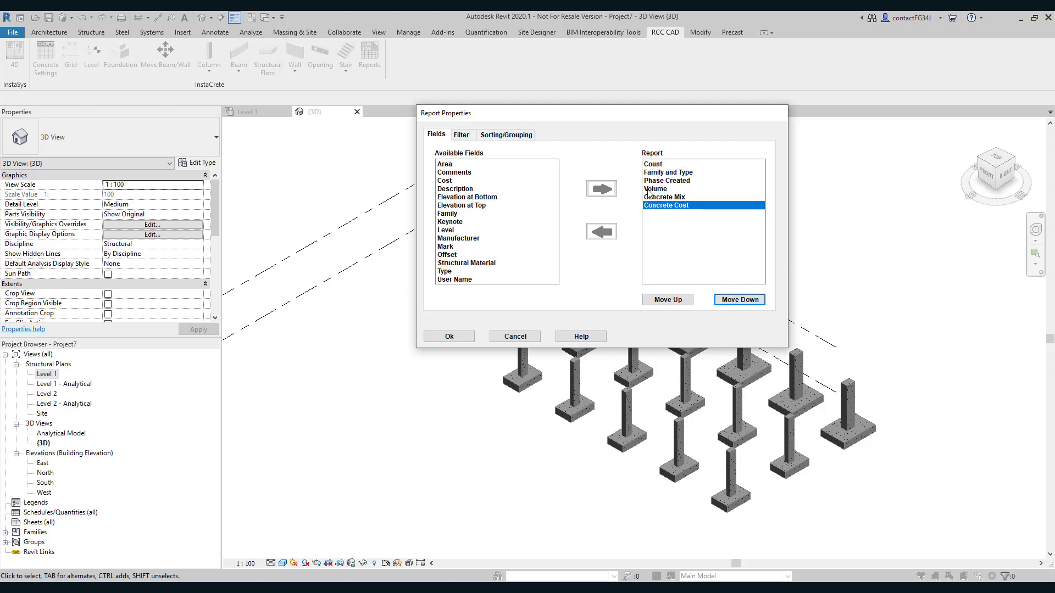
# Sort by Family and Type, Phase Created, then Concrete Cost, with Itemize every instance off.
pyautogui.click(461, 135)
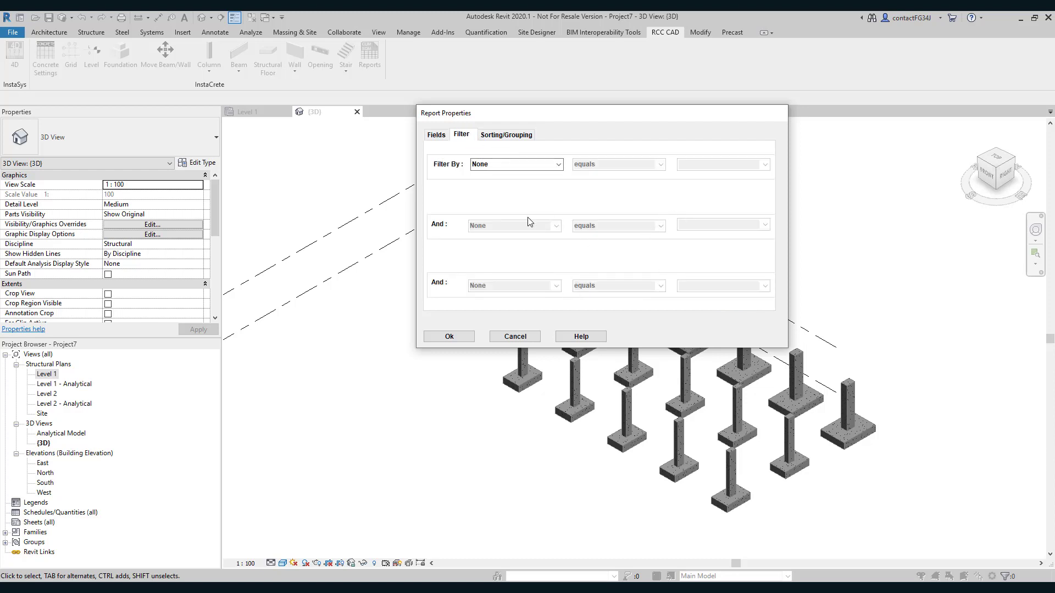
pyautogui.click(501, 136)
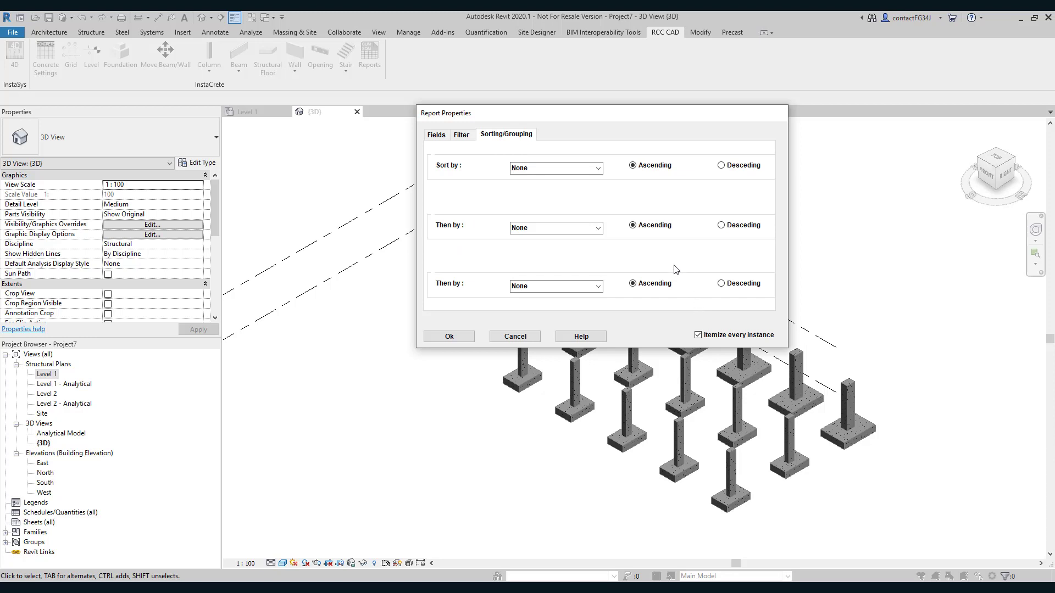
pyautogui.click(597, 169)
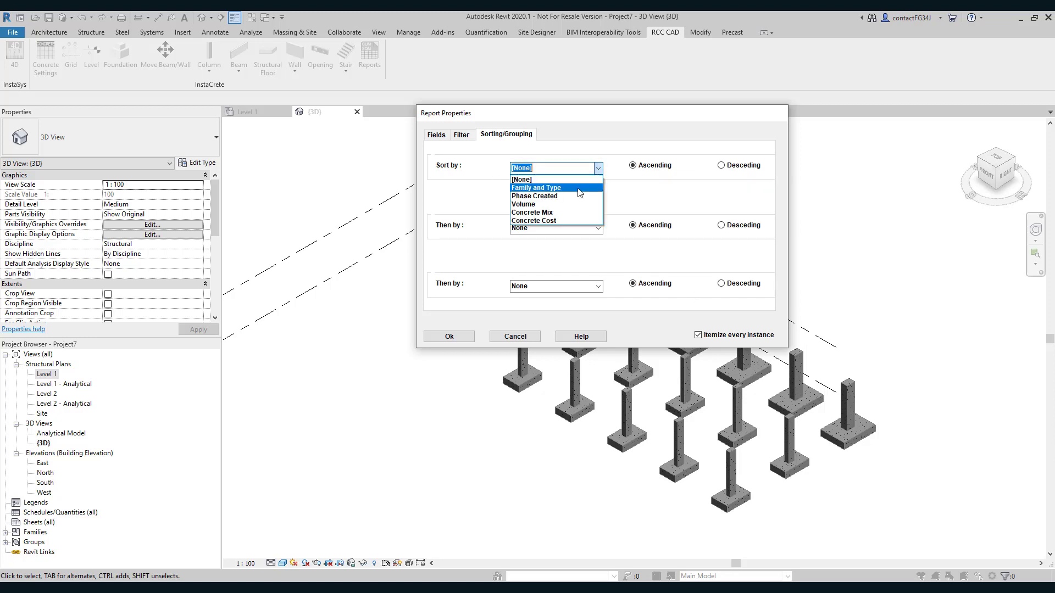
pyautogui.click(593, 188)
pyautogui.click(598, 228)
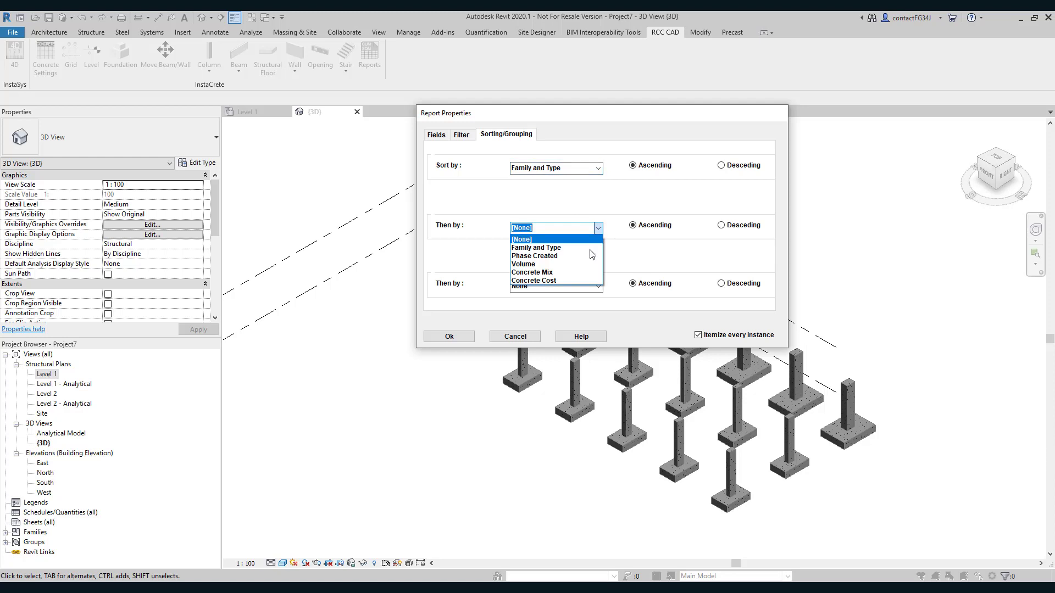
pyautogui.click(591, 256)
pyautogui.click(598, 286)
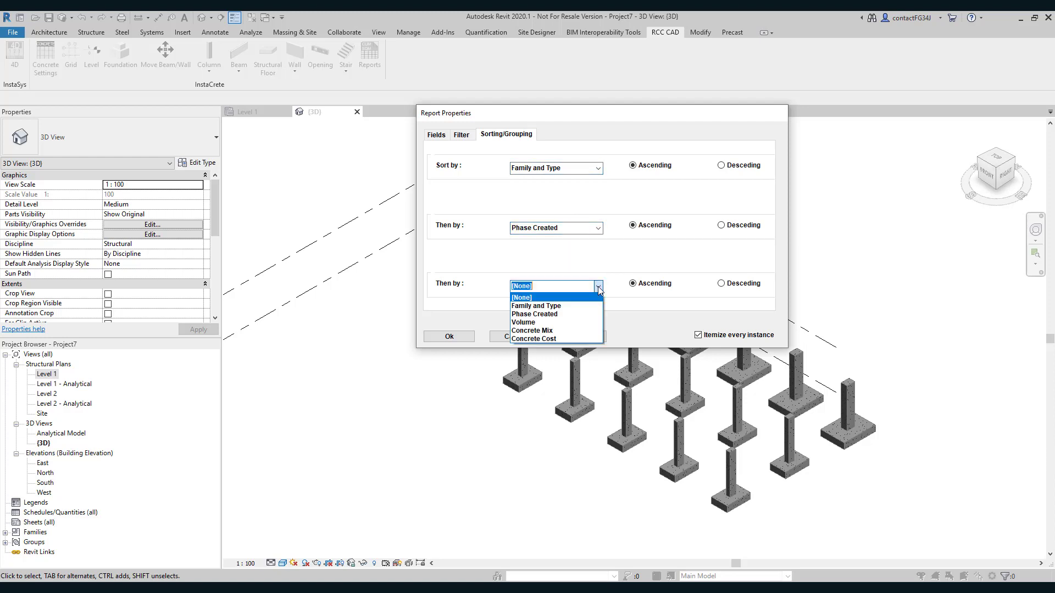
pyautogui.click(588, 339)
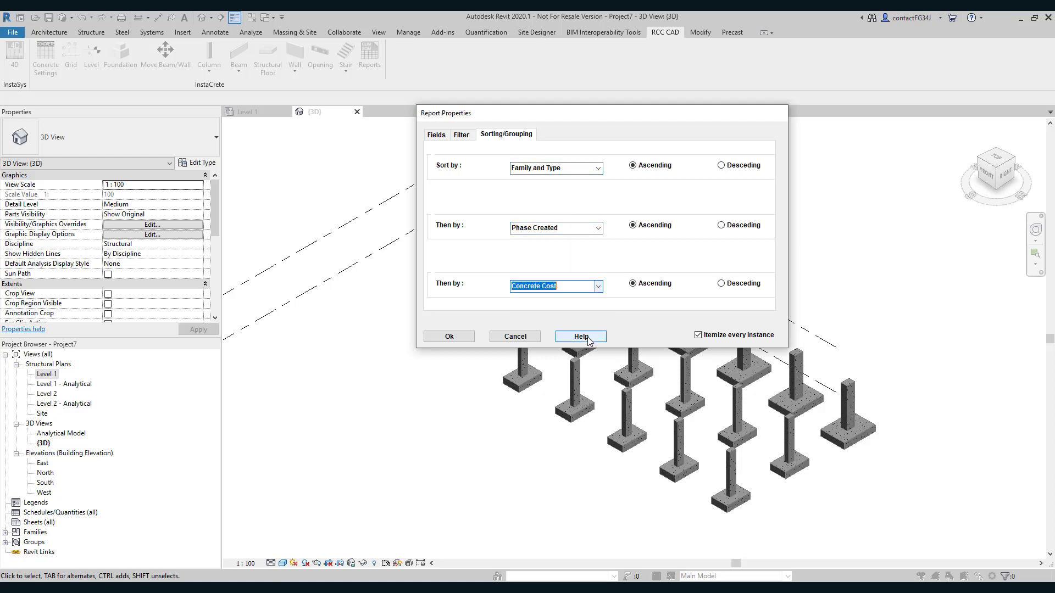
pyautogui.click(716, 336)
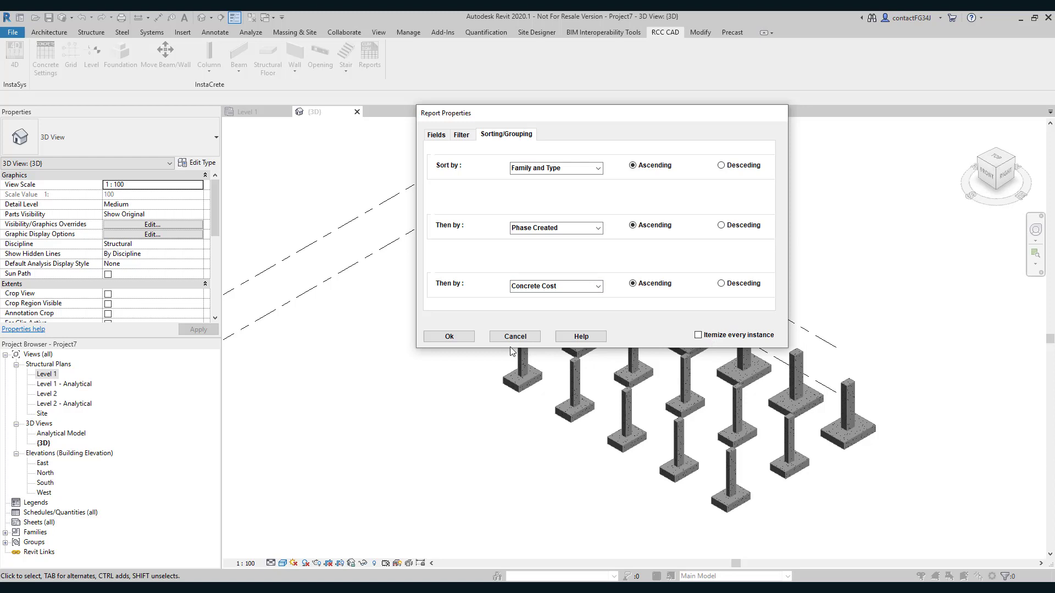
# Export the foundations report and open P7.xlsx in Excel.
pyautogui.click(465, 336)
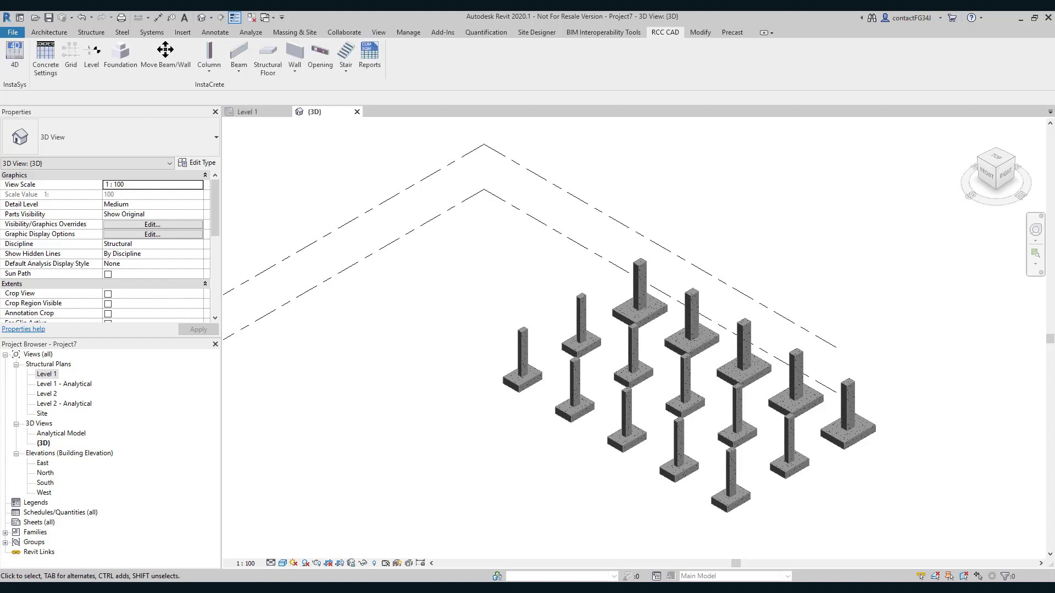
pyautogui.hotkey('alt', 'Tab')
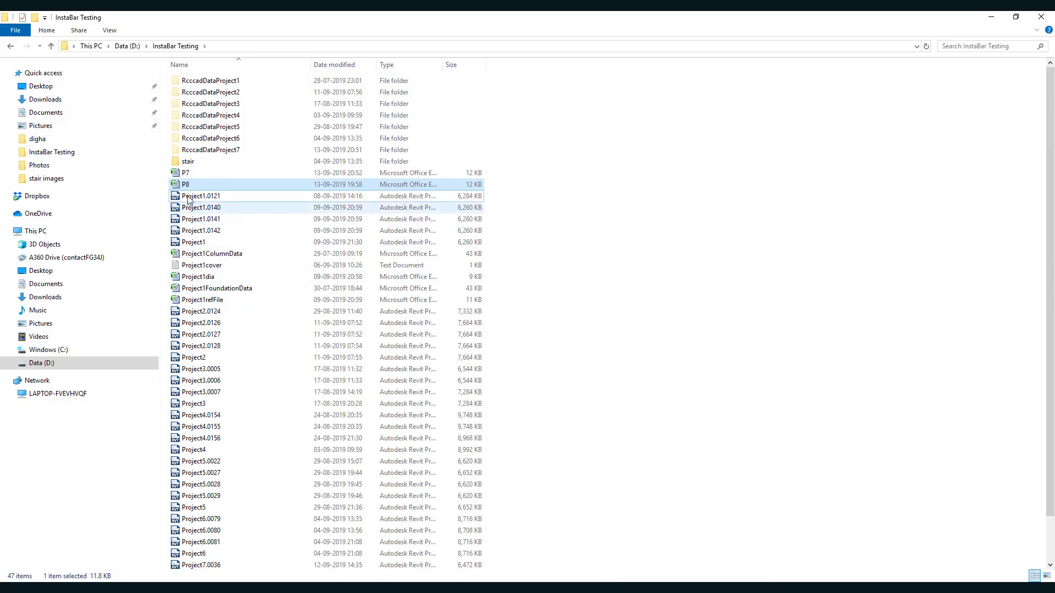
pyautogui.doubleClick(184, 173)
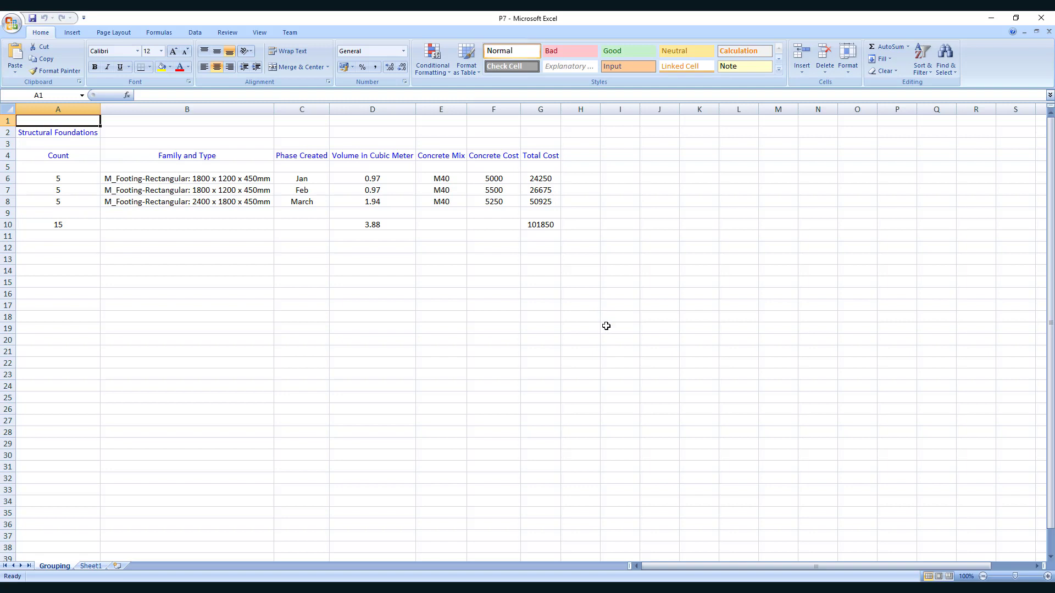
# Review the Jan footing row's count, type, phase, volume, mix, cost and total cost.
pyautogui.click(75, 176)
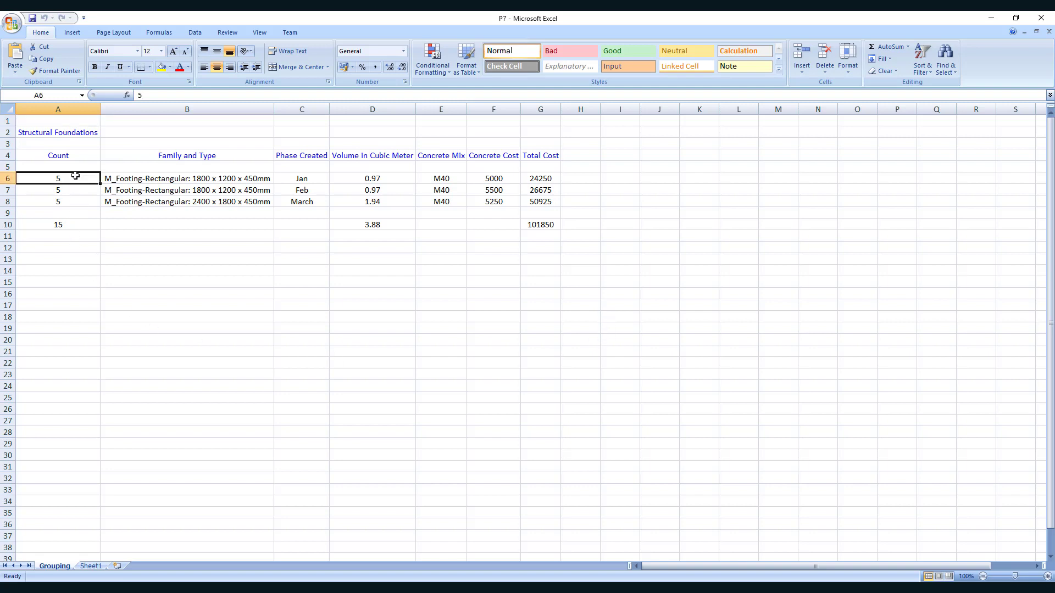
pyautogui.click(316, 180)
pyautogui.click(222, 182)
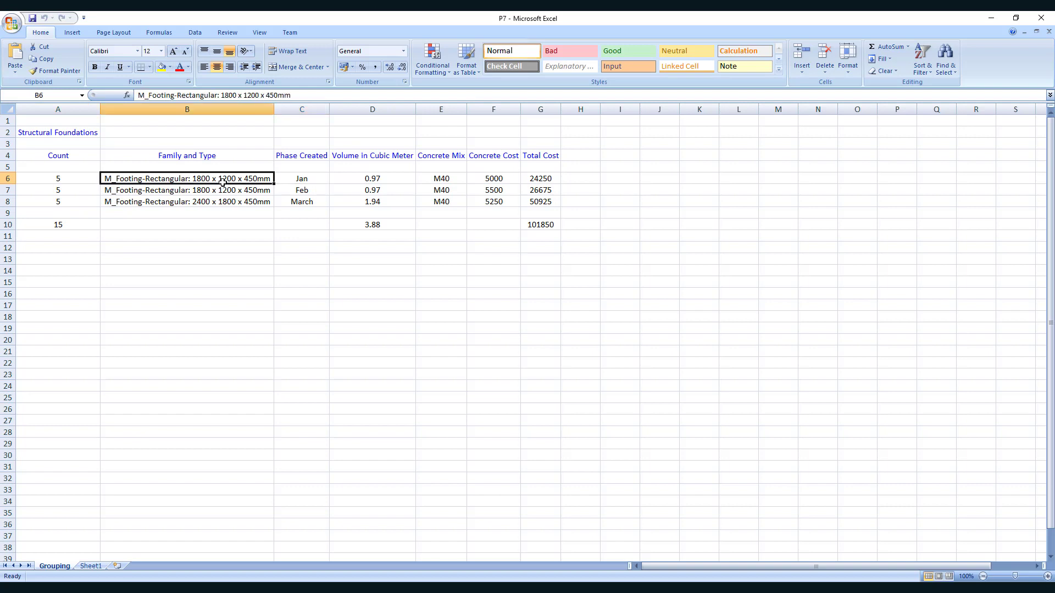
pyautogui.click(389, 180)
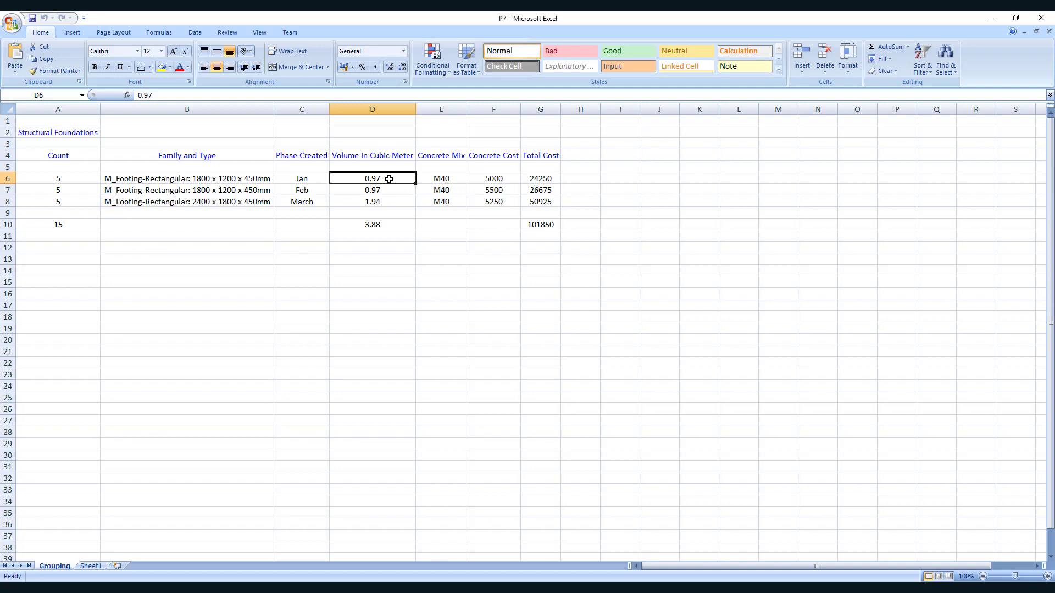
pyautogui.click(455, 180)
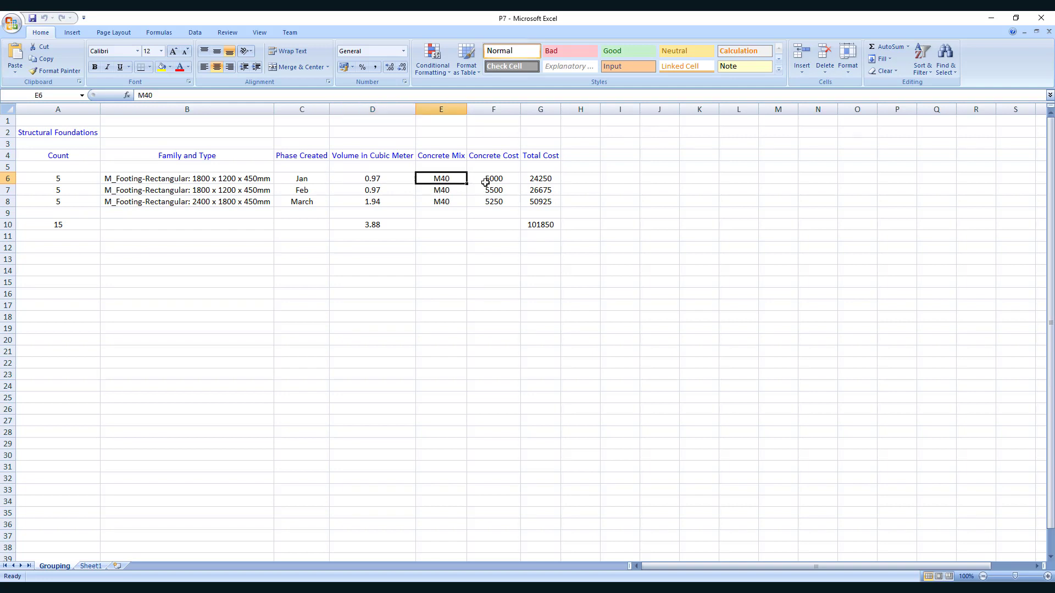
pyautogui.click(505, 182)
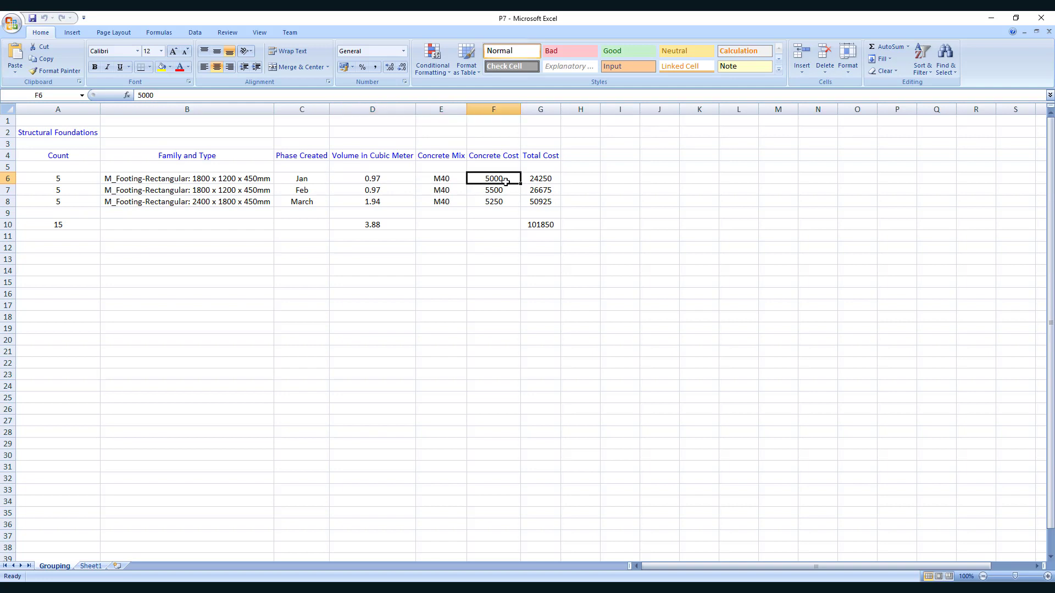
pyautogui.click(318, 180)
pyautogui.click(546, 179)
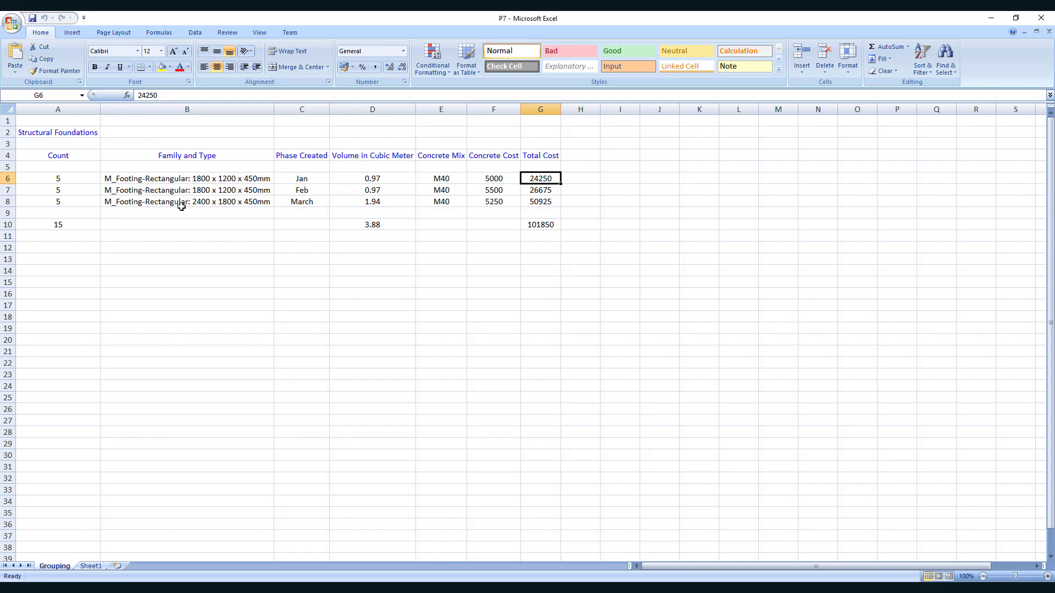
# Review the Feb and March footing rows, then return to the Revit model.
pyautogui.click(61, 189)
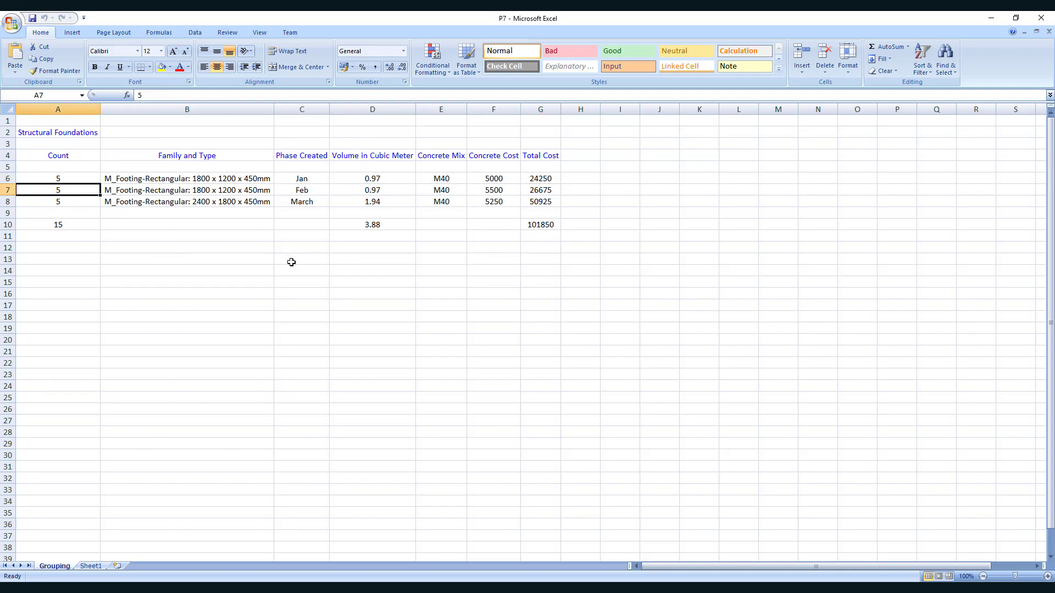
pyautogui.click(310, 190)
pyautogui.click(246, 194)
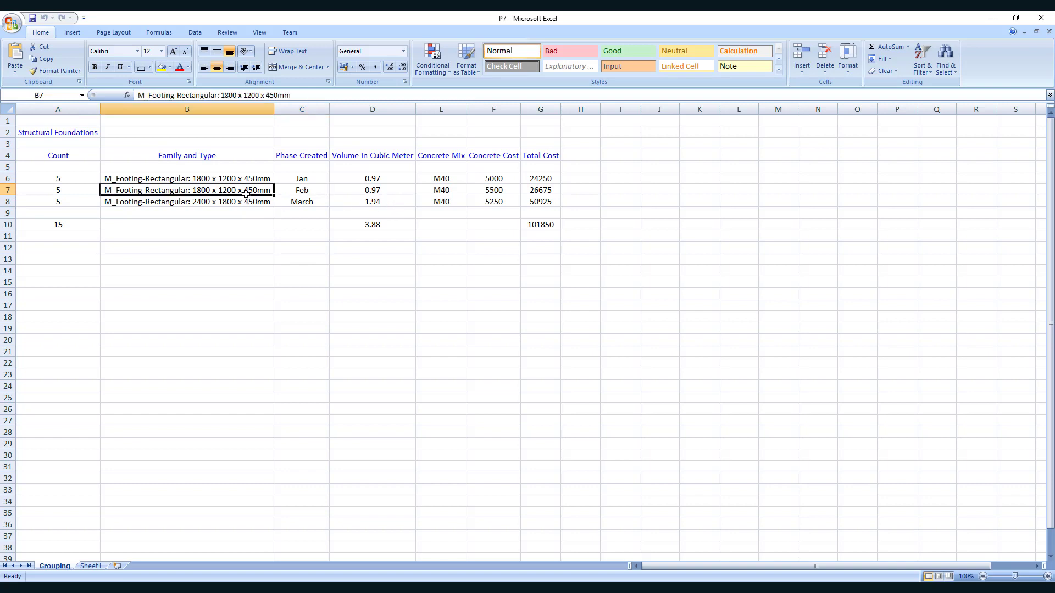
pyautogui.click(390, 190)
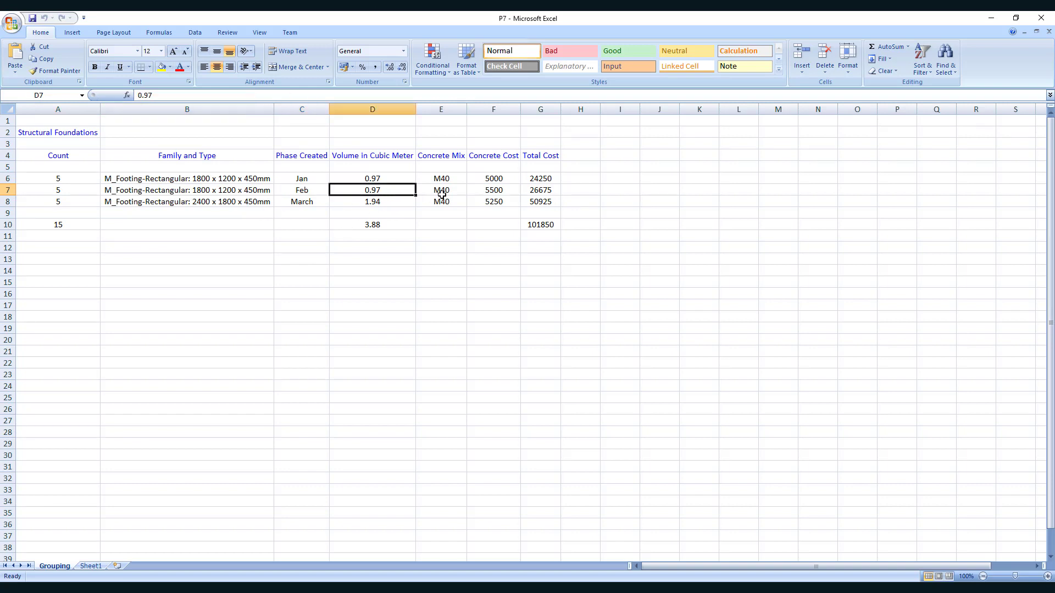
pyautogui.click(536, 190)
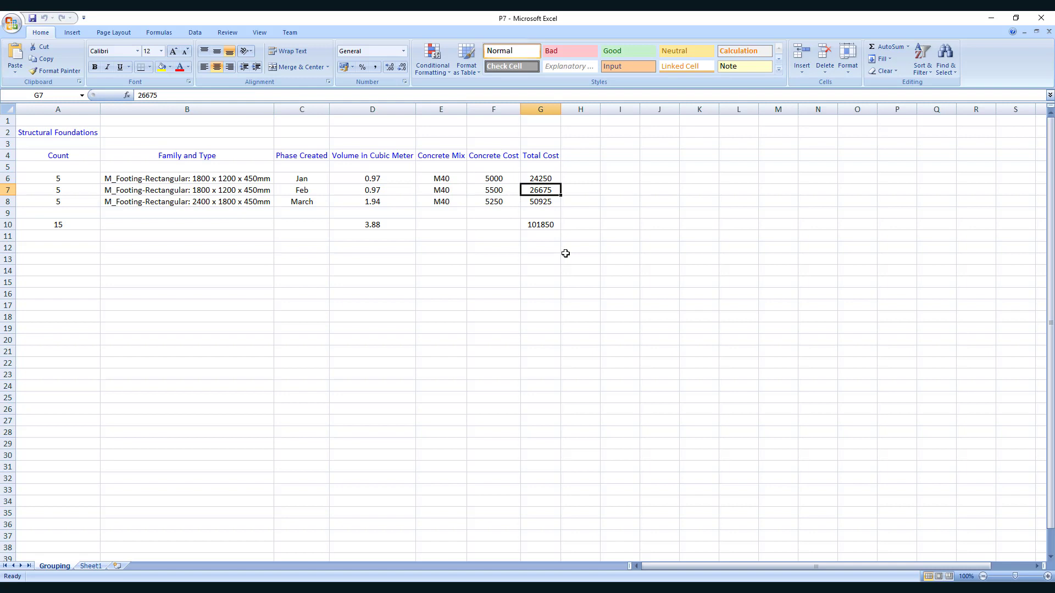
pyautogui.click(506, 191)
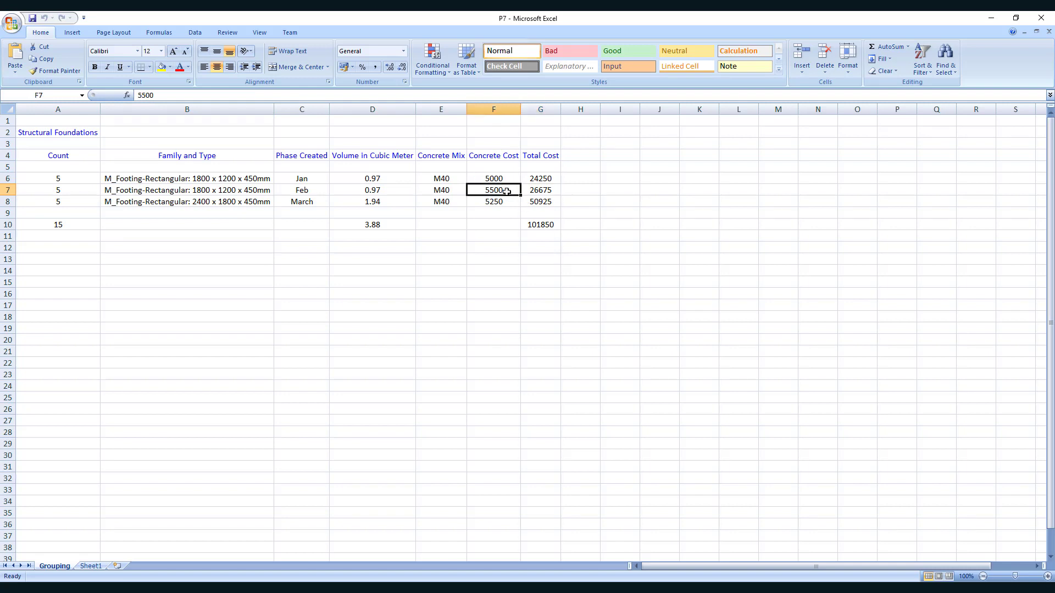
pyautogui.click(209, 203)
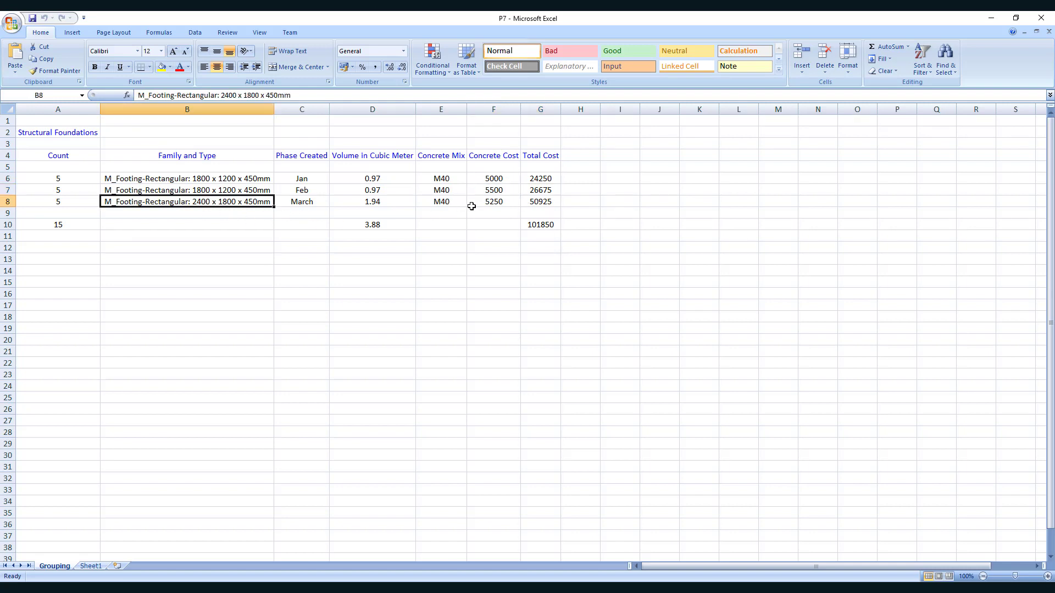
pyautogui.click(313, 205)
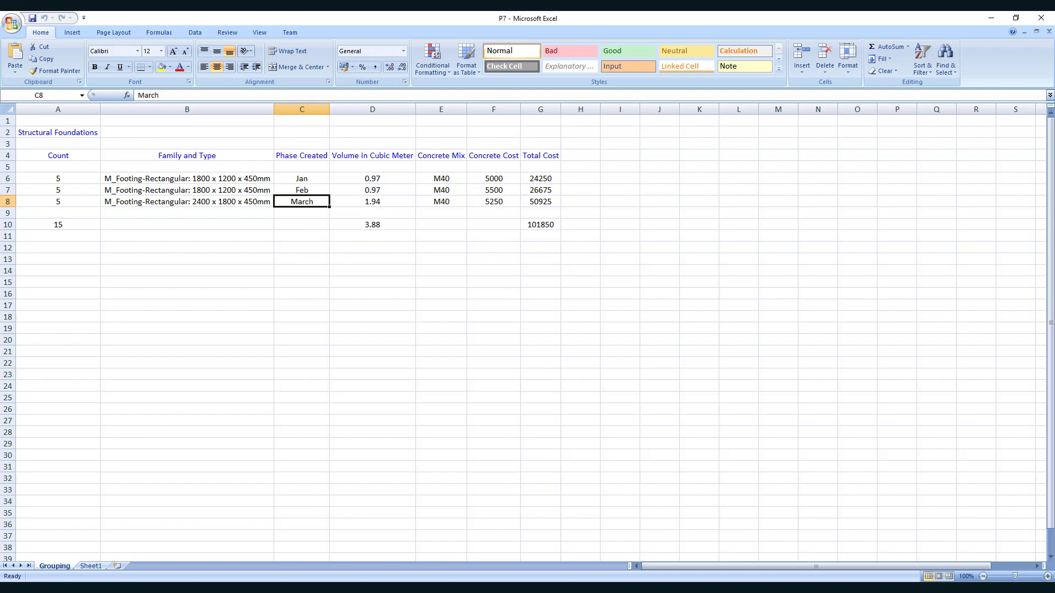
pyautogui.click(472, 544)
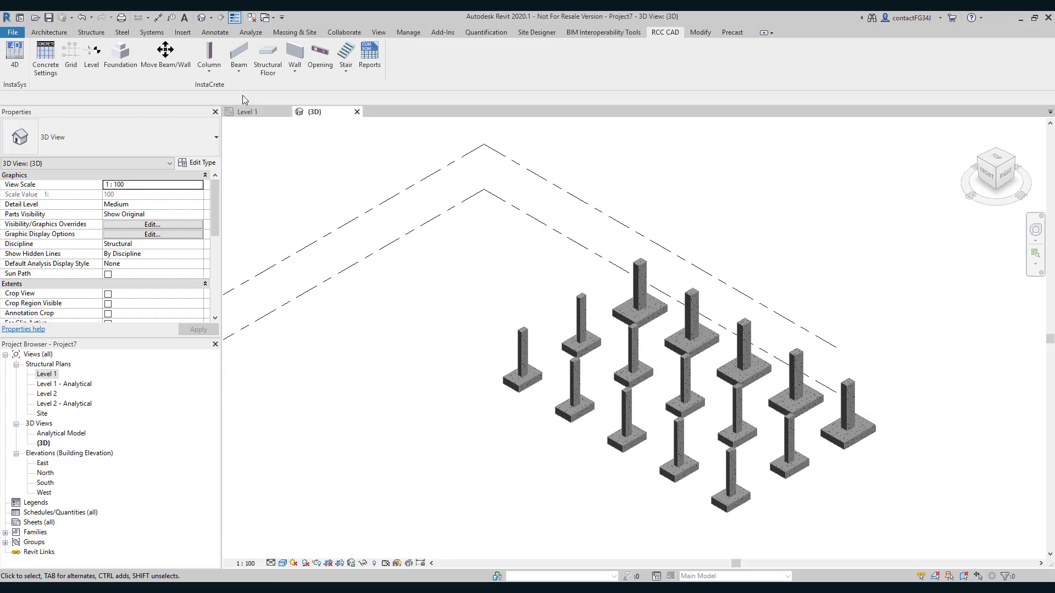
# Choose Single-Level Column, then start a Structural Columns report saved over P8.xlsx.
pyautogui.click(209, 61)
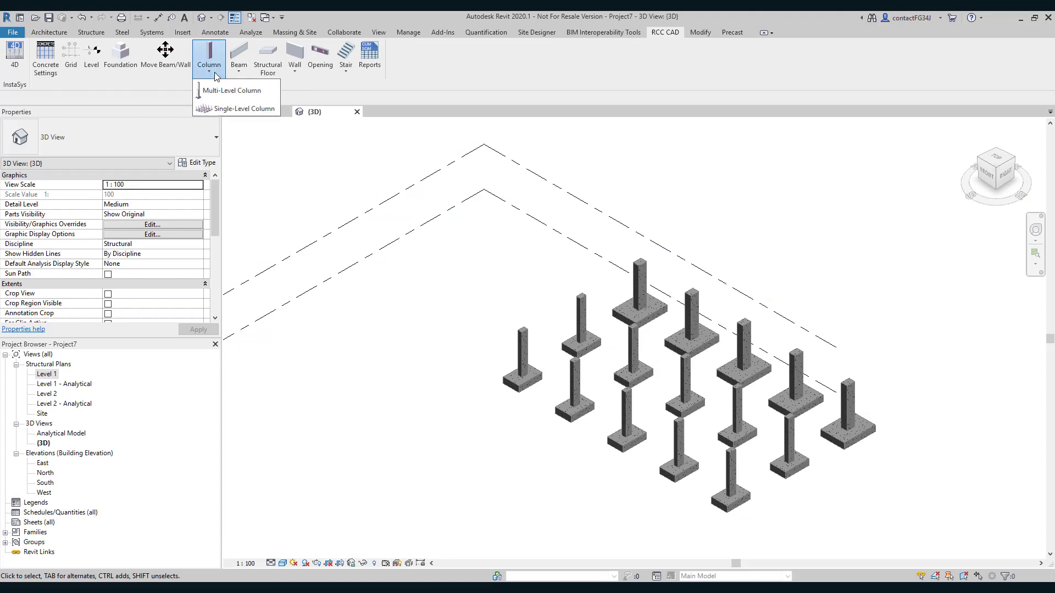
pyautogui.click(225, 109)
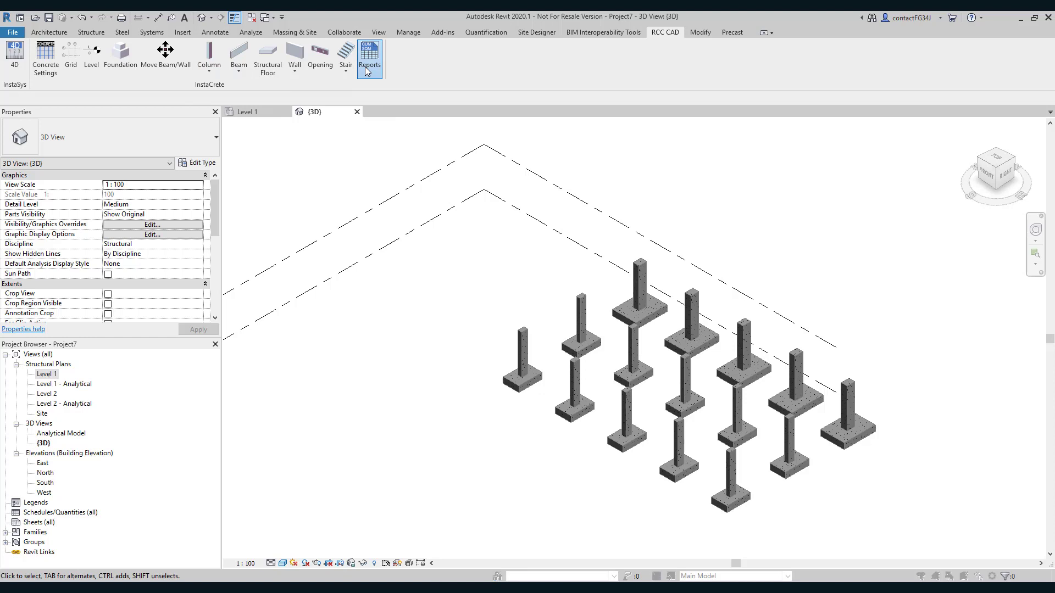
pyautogui.click(366, 70)
pyautogui.click(482, 182)
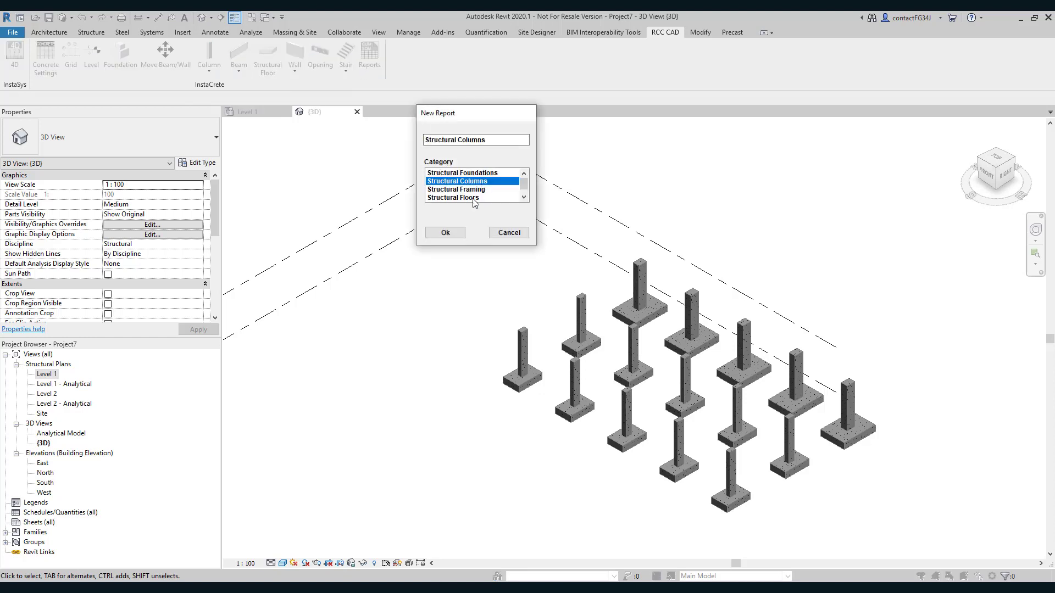
pyautogui.click(460, 236)
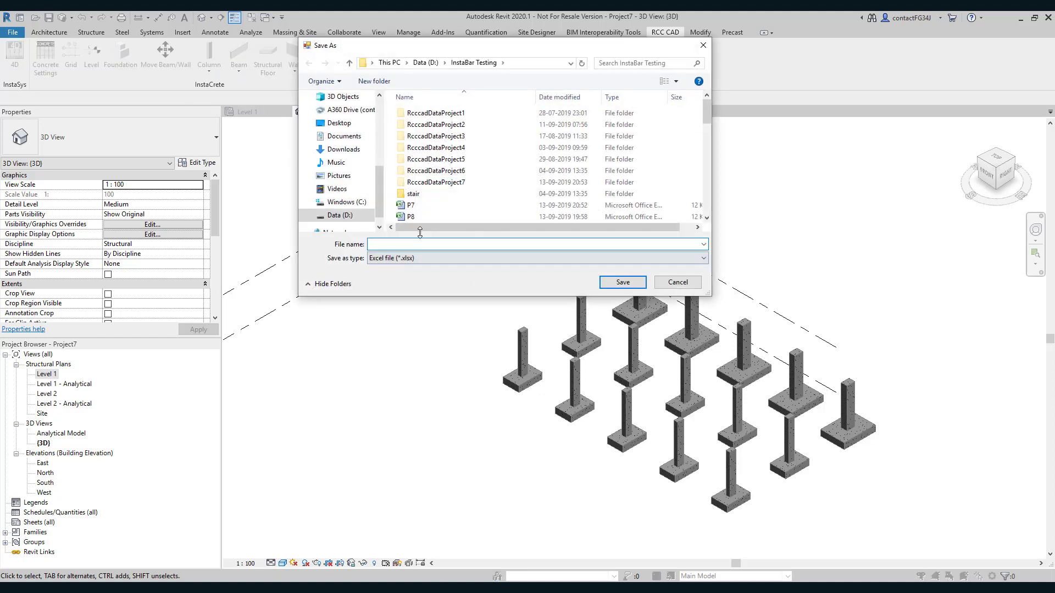
pyautogui.click(409, 217)
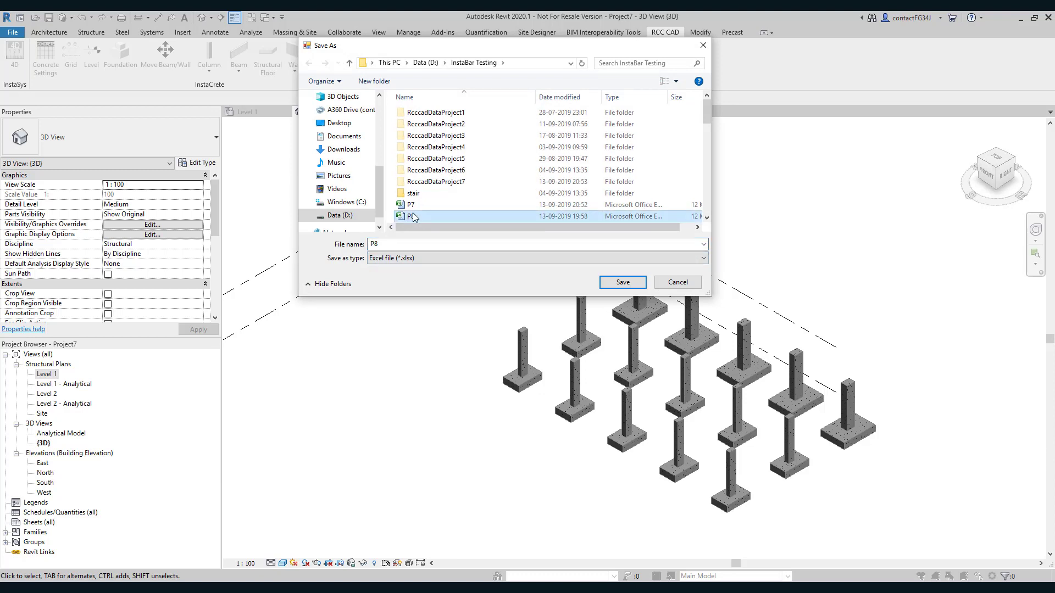
pyautogui.click(621, 283)
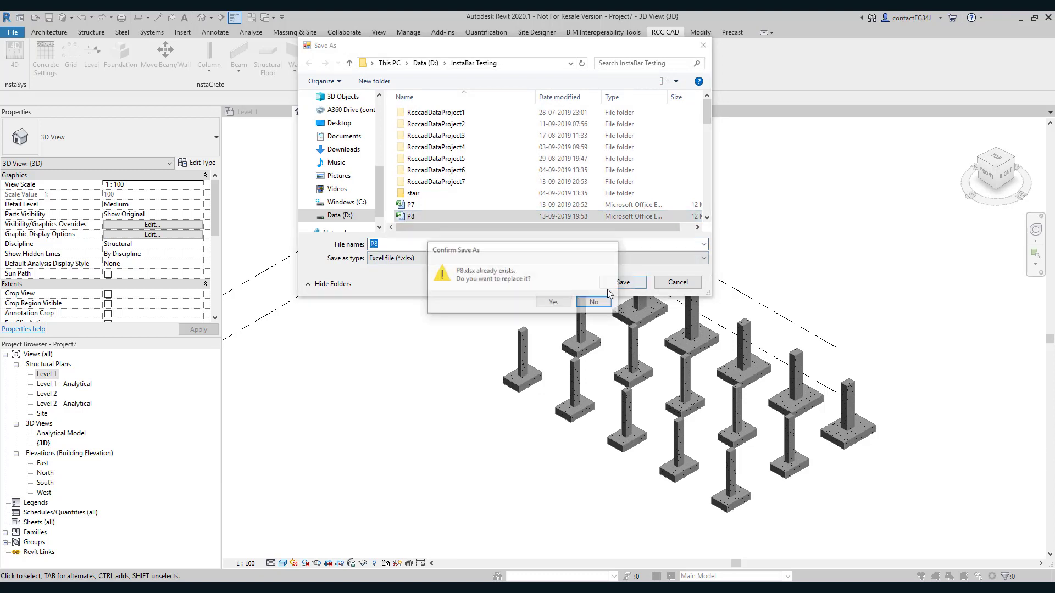
pyautogui.click(567, 307)
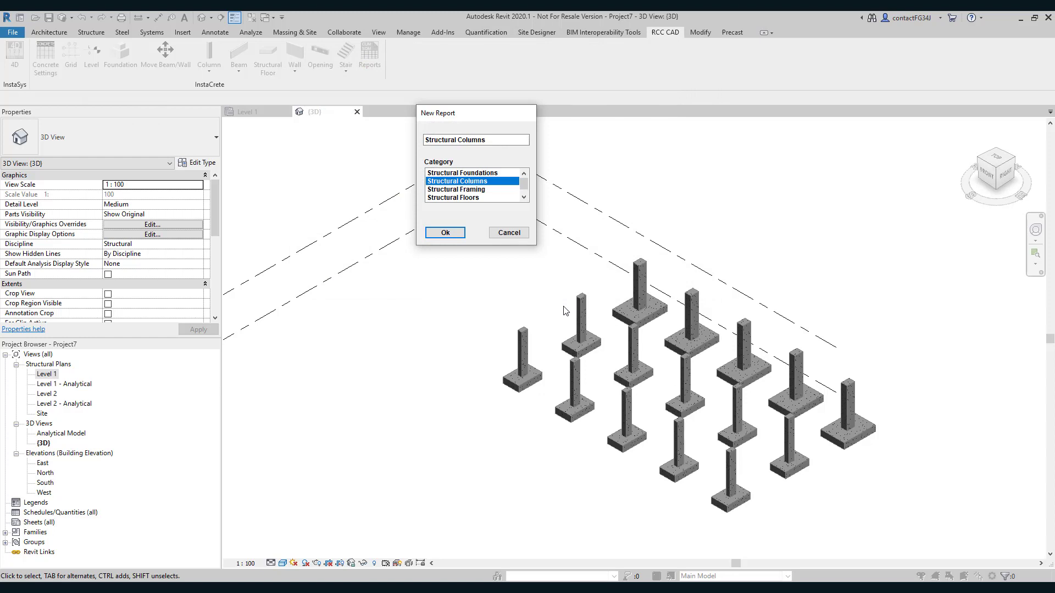
pyautogui.press('Return')
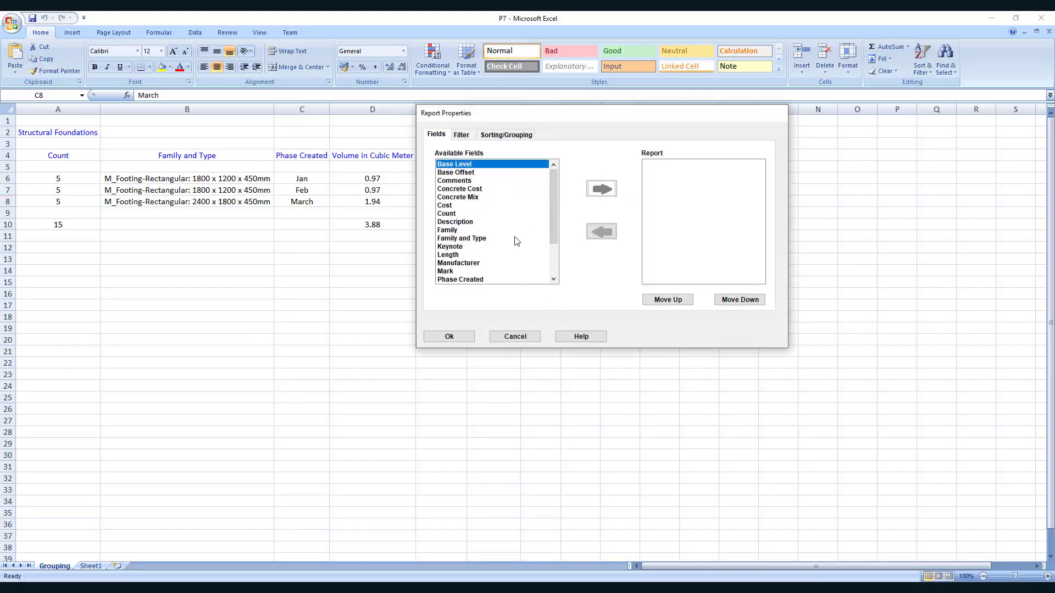
# Add the Count, Family and Type, Phase Created and Volume fields to the columns report.
pyautogui.click(455, 214)
pyautogui.click(601, 189)
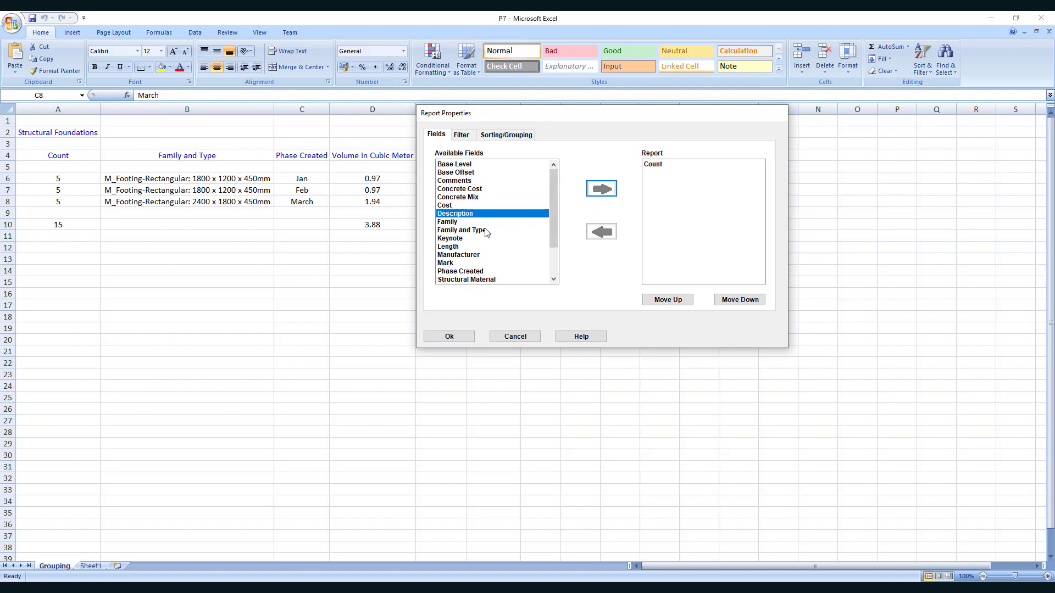
pyautogui.click(477, 231)
pyautogui.click(601, 189)
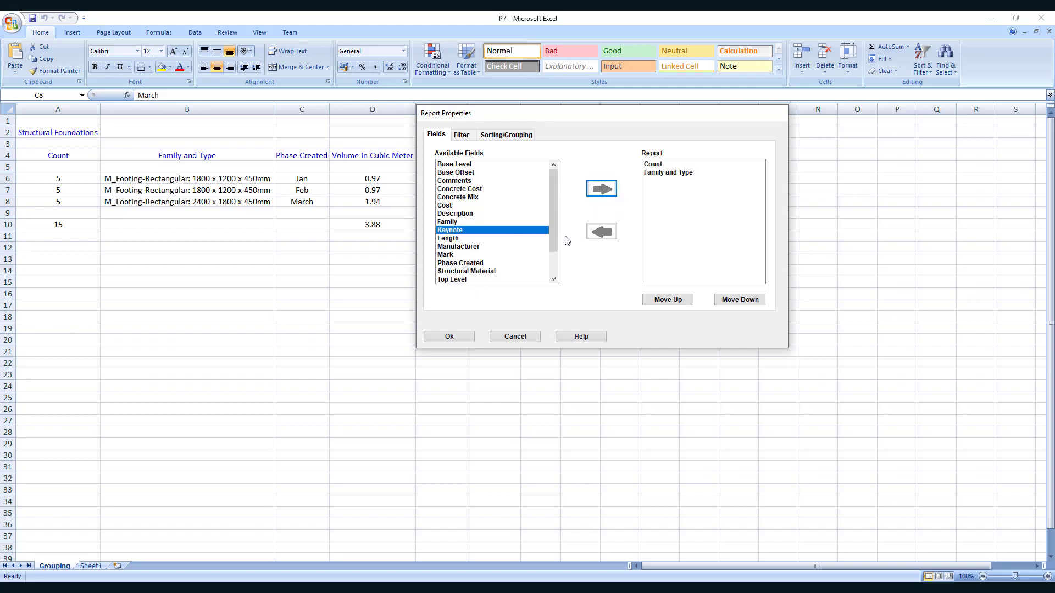
pyautogui.click(466, 263)
pyautogui.click(601, 189)
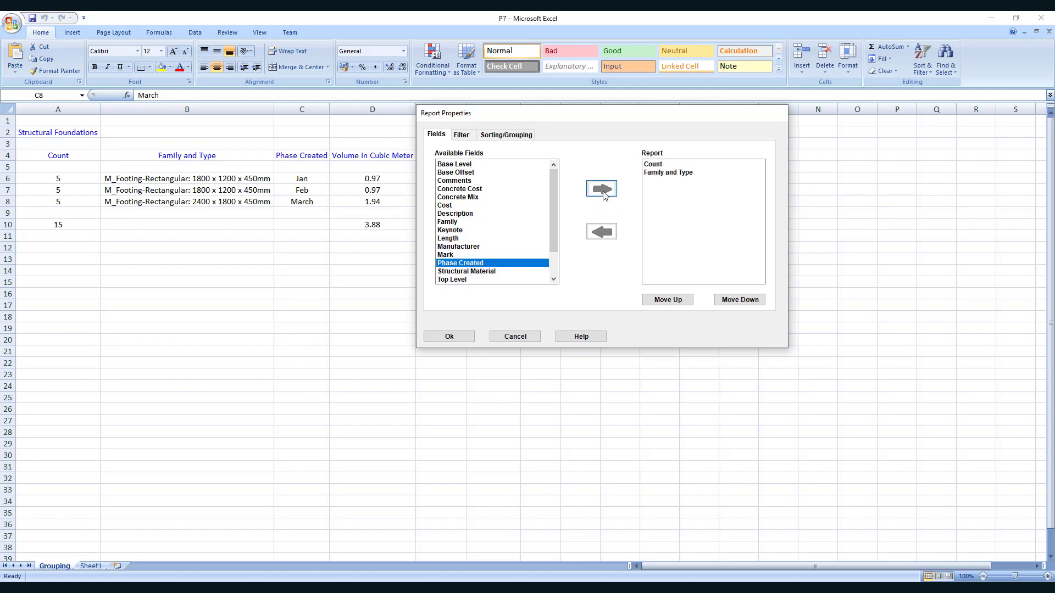
pyautogui.scroll(-1, 555, 235)
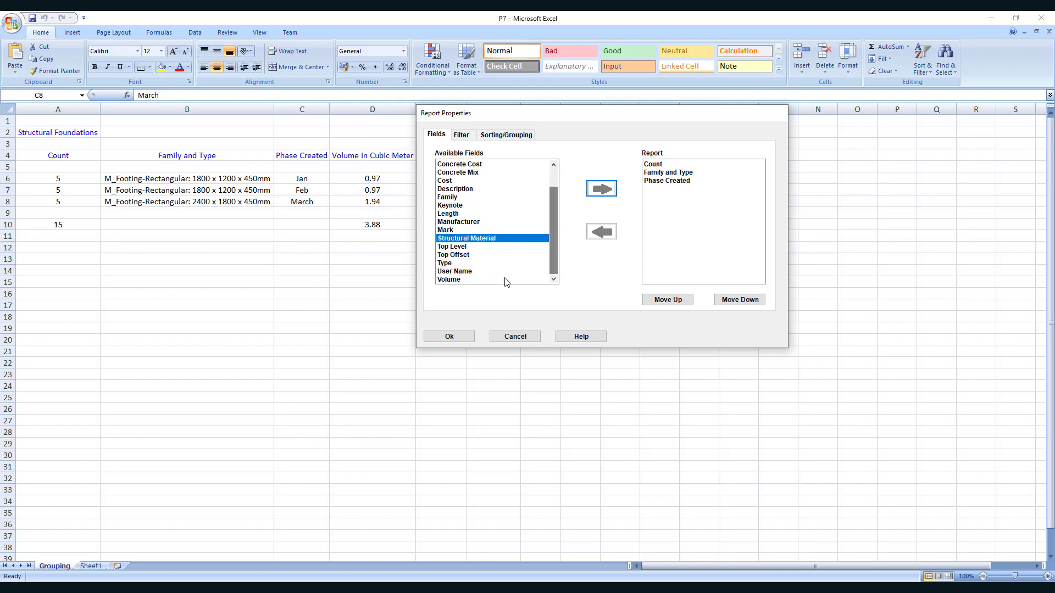
pyautogui.click(454, 279)
pyautogui.click(601, 189)
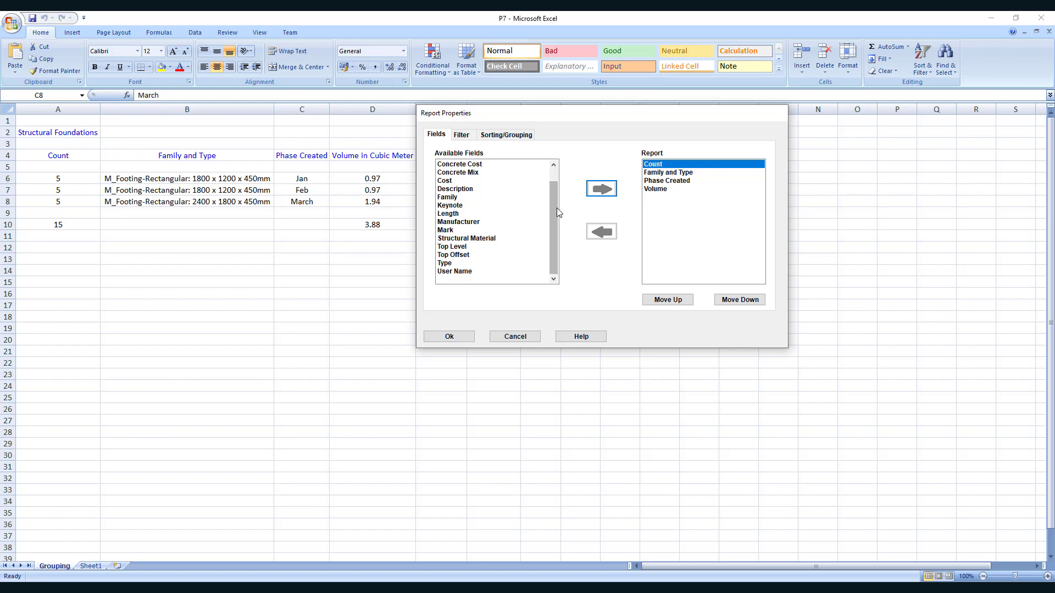
# Add the Concrete Mix and Concrete Cost fields after a look at sorting options.
pyautogui.scroll(1, 554, 186)
pyautogui.click(498, 136)
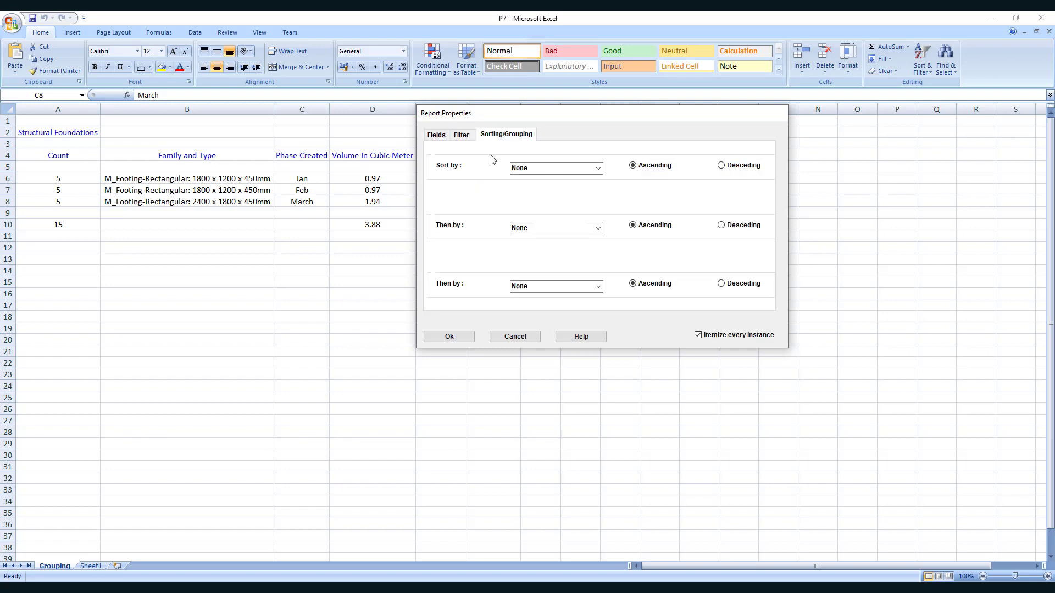
pyautogui.click(443, 136)
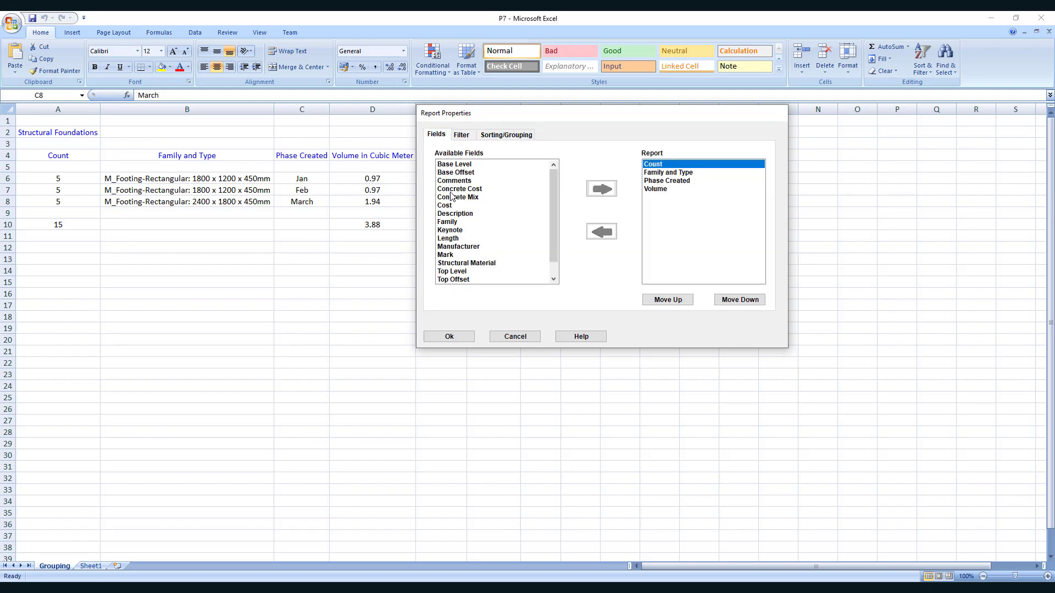
pyautogui.click(472, 198)
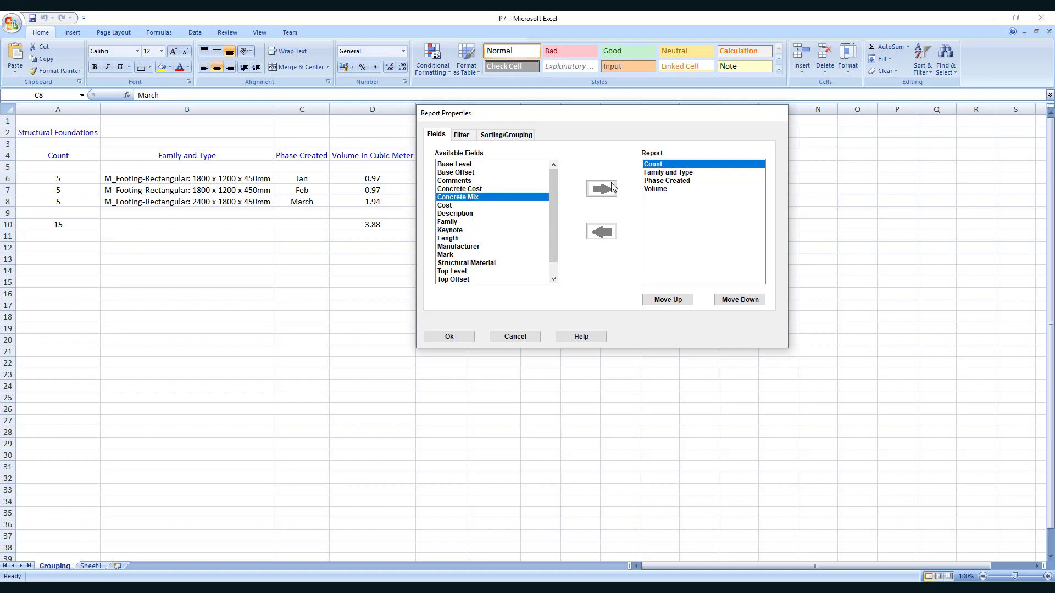
pyautogui.click(604, 188)
pyautogui.click(536, 190)
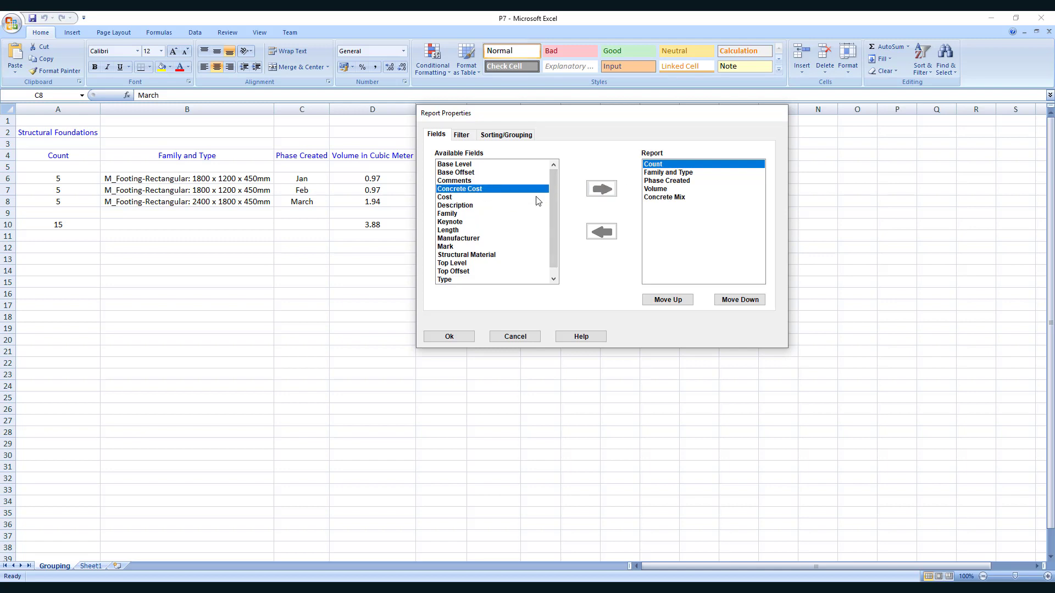
pyautogui.click(594, 192)
# Sort columns by Family and Type, Phase Created, Concrete Cost, without itemizing, and export.
pyautogui.click(506, 135)
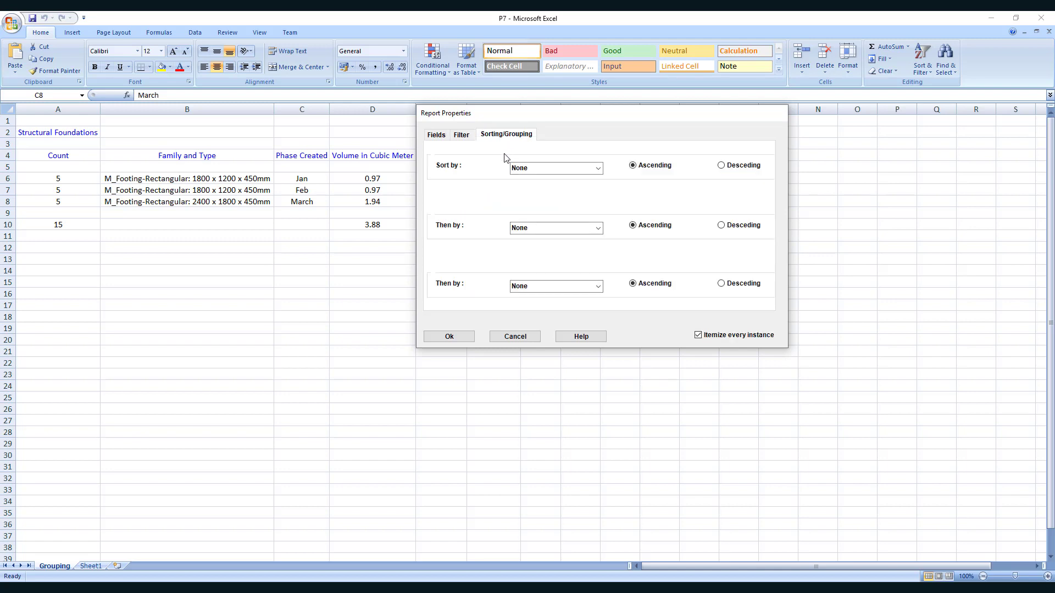
pyautogui.click(597, 168)
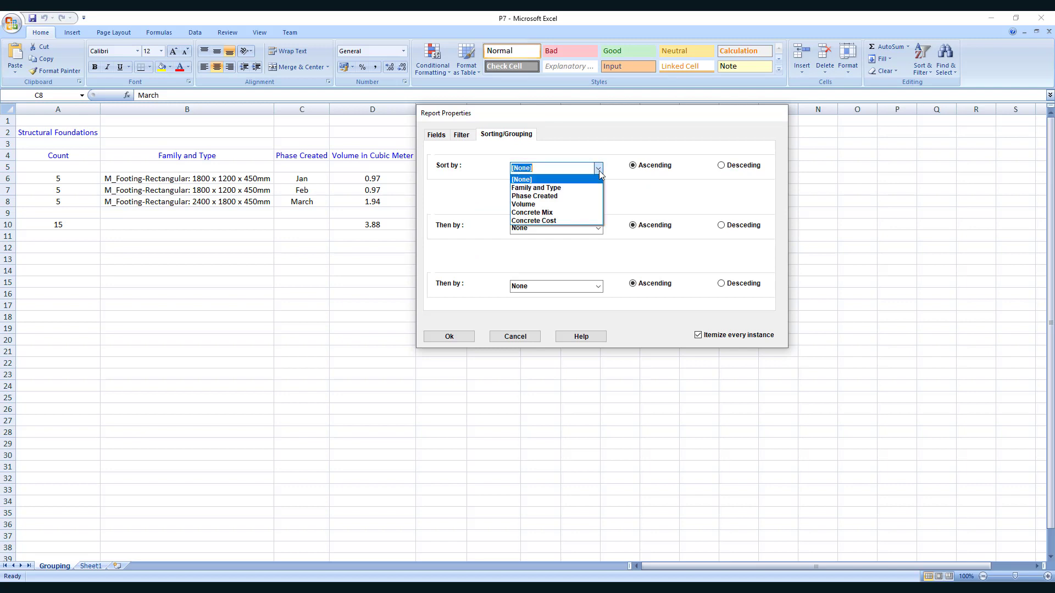
pyautogui.click(573, 188)
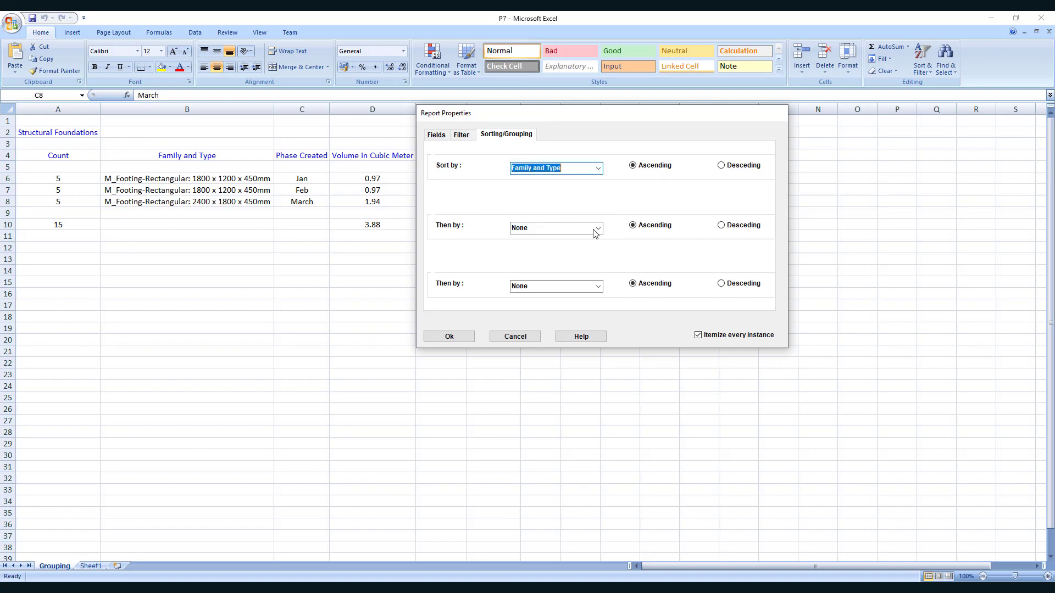
pyautogui.click(597, 230)
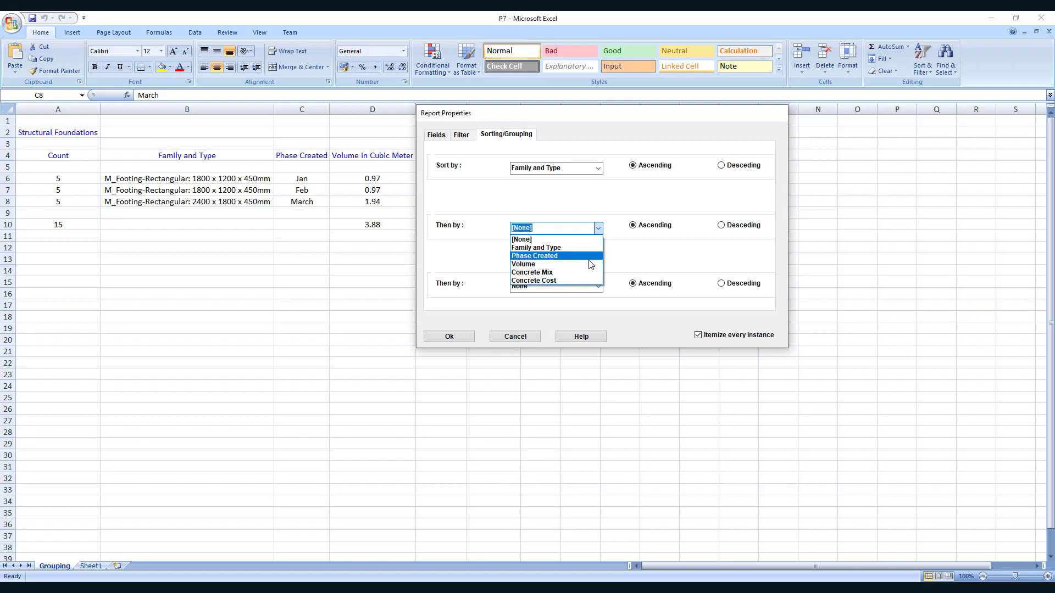
pyautogui.click(598, 256)
pyautogui.click(598, 286)
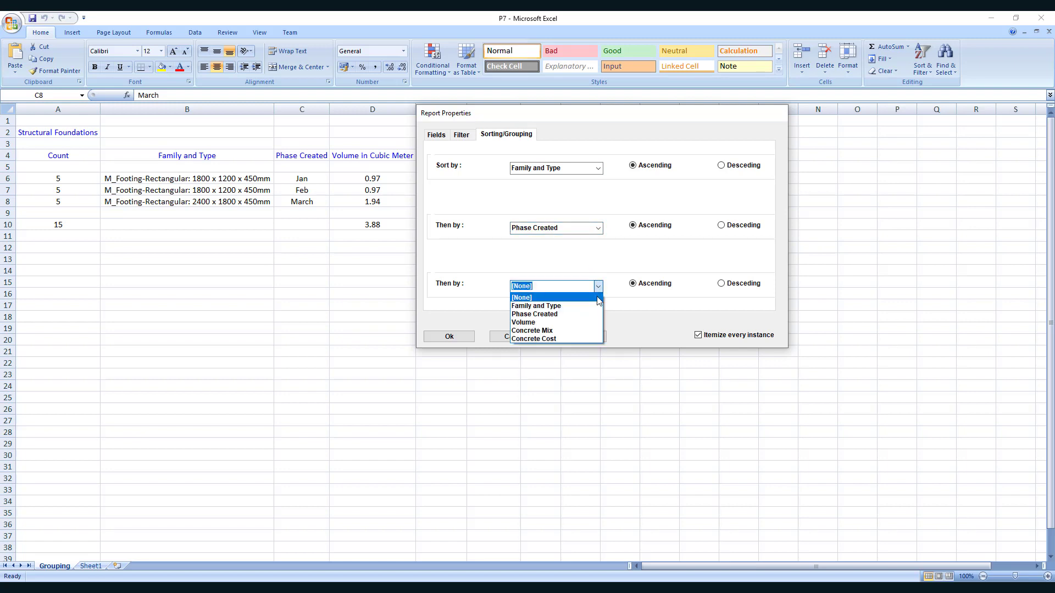
pyautogui.click(580, 337)
pyautogui.click(705, 337)
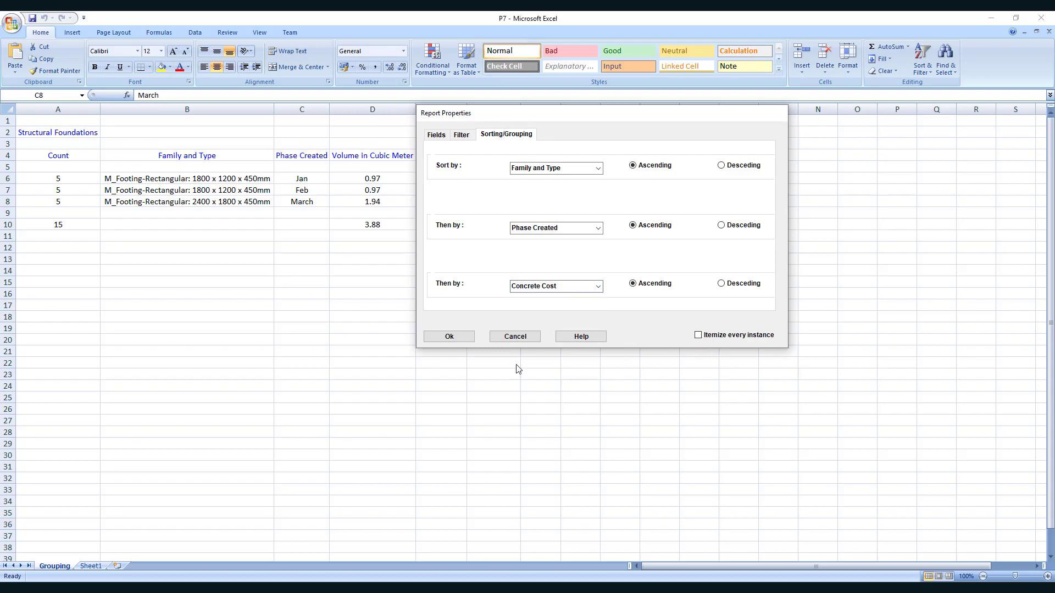
pyautogui.click(449, 336)
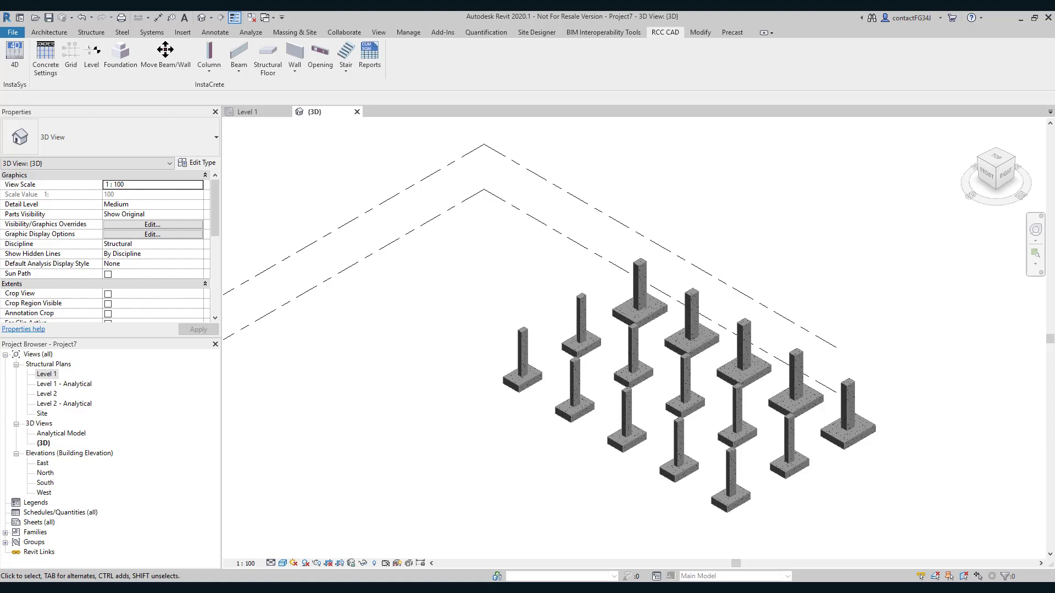
# Open the exported P8 workbook in Excel.
pyautogui.hotkey('alt', 'Tab')
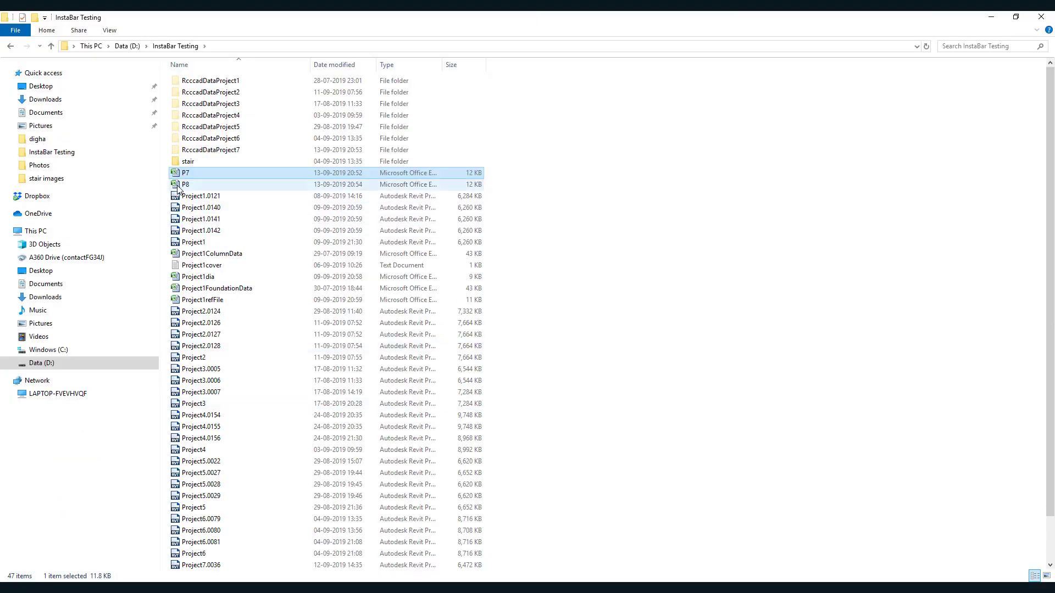
pyautogui.click(178, 189)
pyautogui.doubleClick(177, 188)
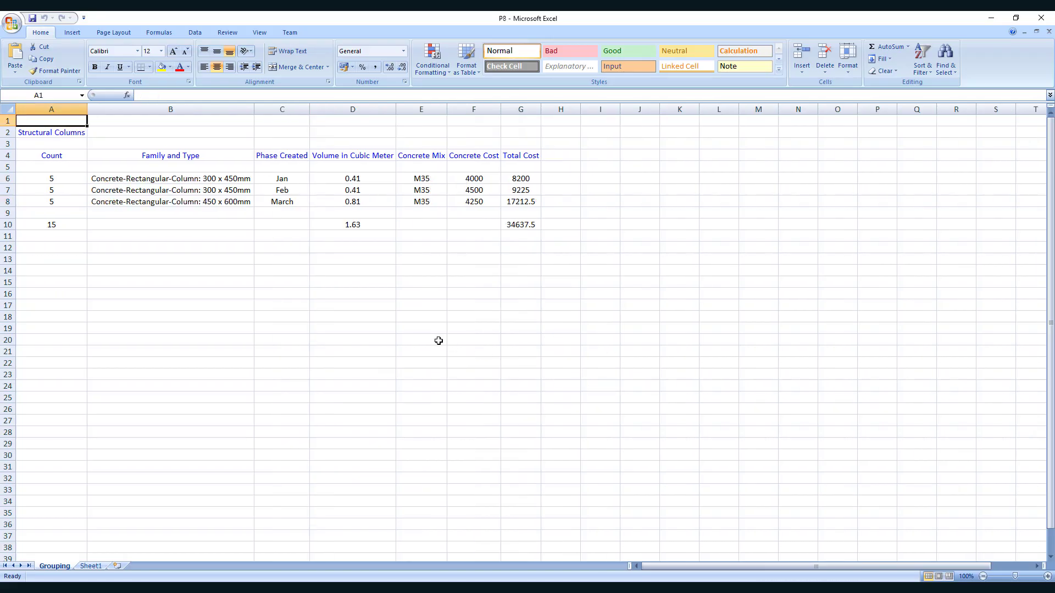
# Check P8's count, phase, volume, M35 mix and costs for Jan–March, then return to Revit.
pyautogui.click(60, 180)
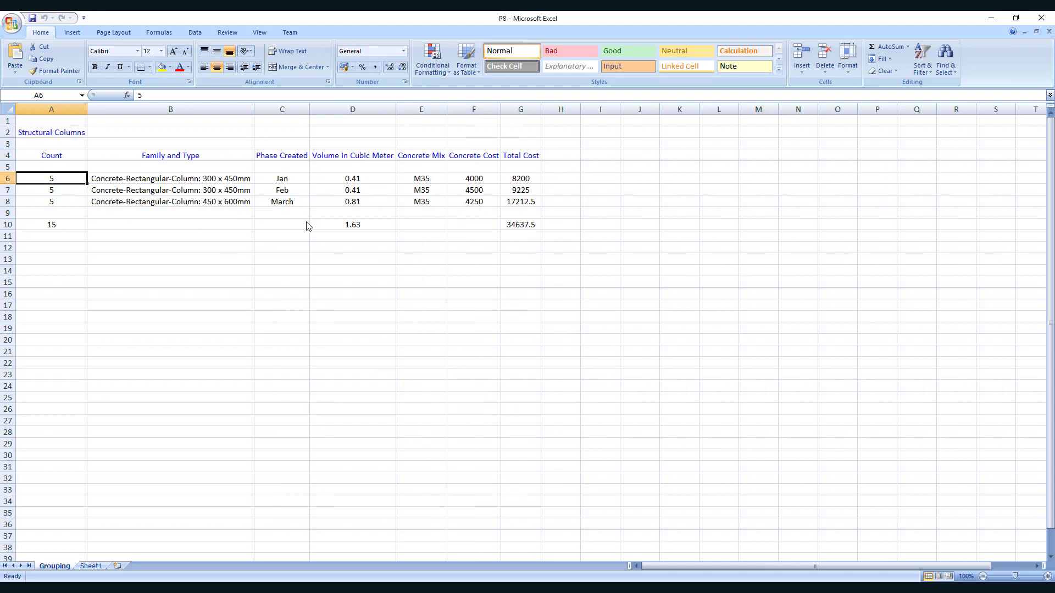
pyautogui.click(300, 182)
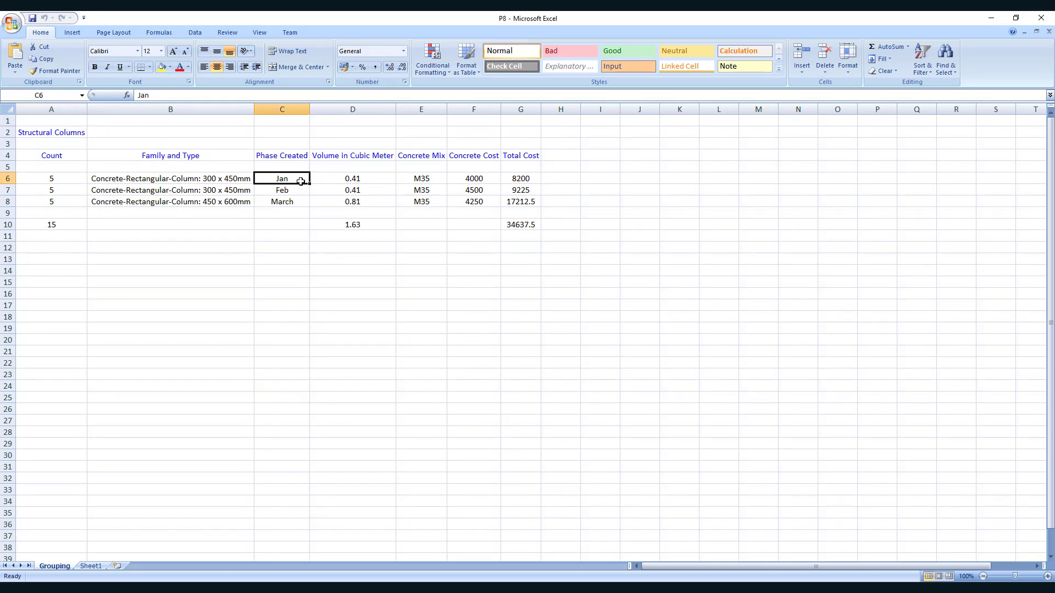
pyautogui.click(370, 179)
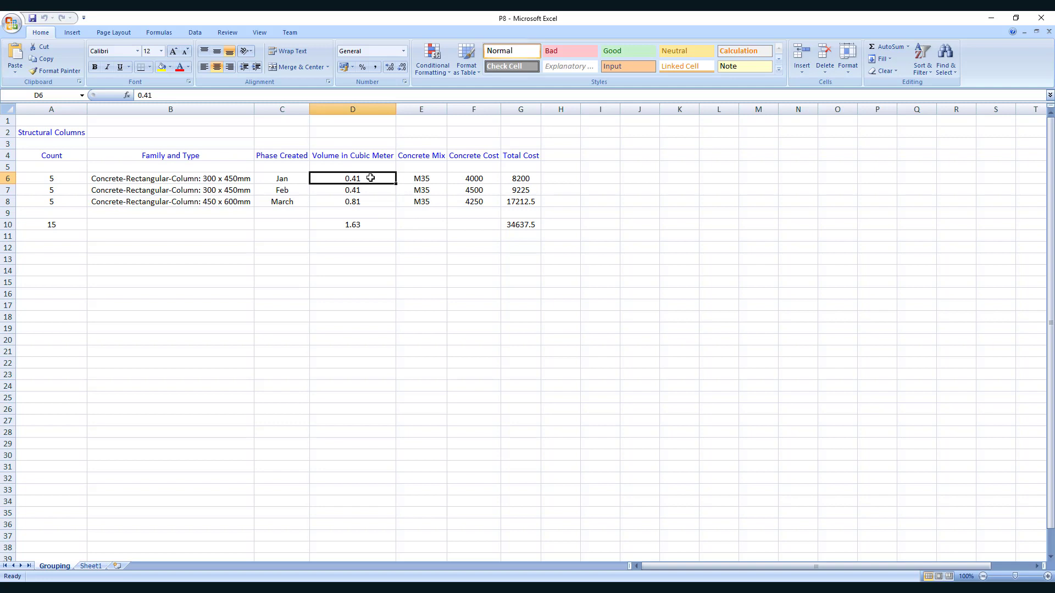
pyautogui.click(491, 179)
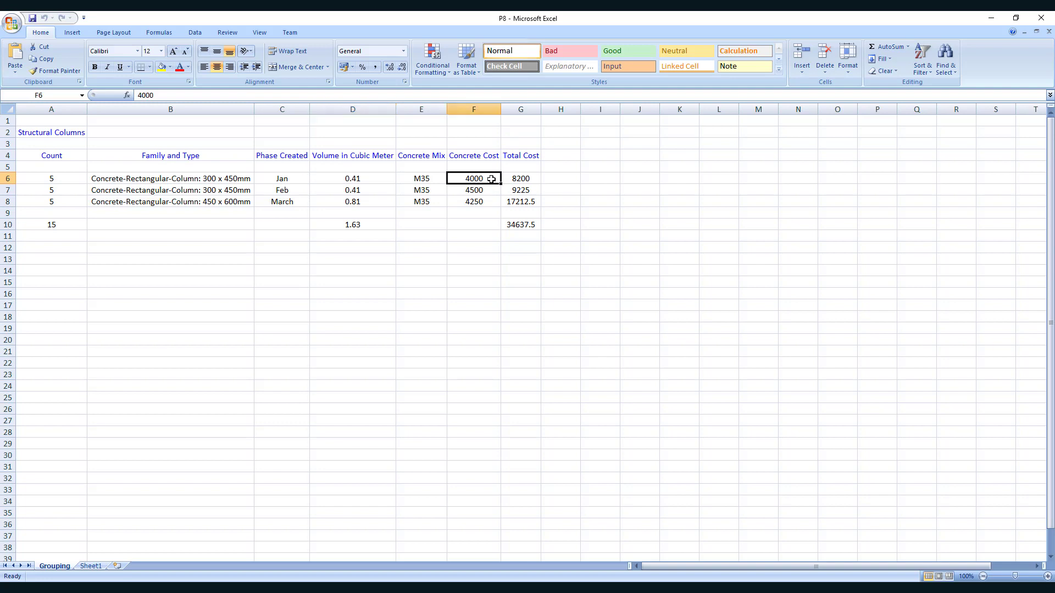
pyautogui.click(428, 180)
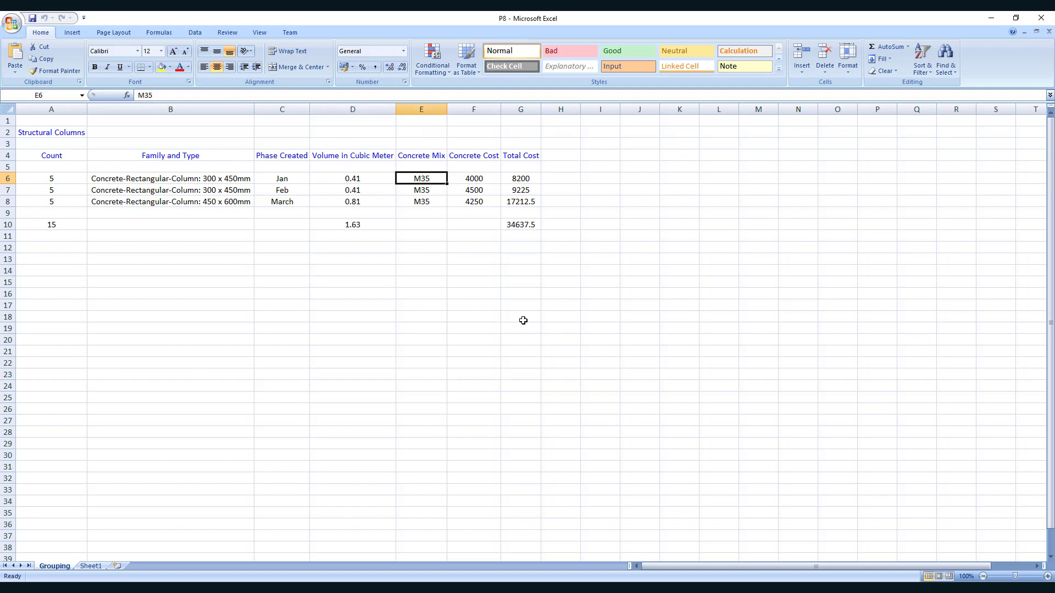
pyautogui.click(532, 181)
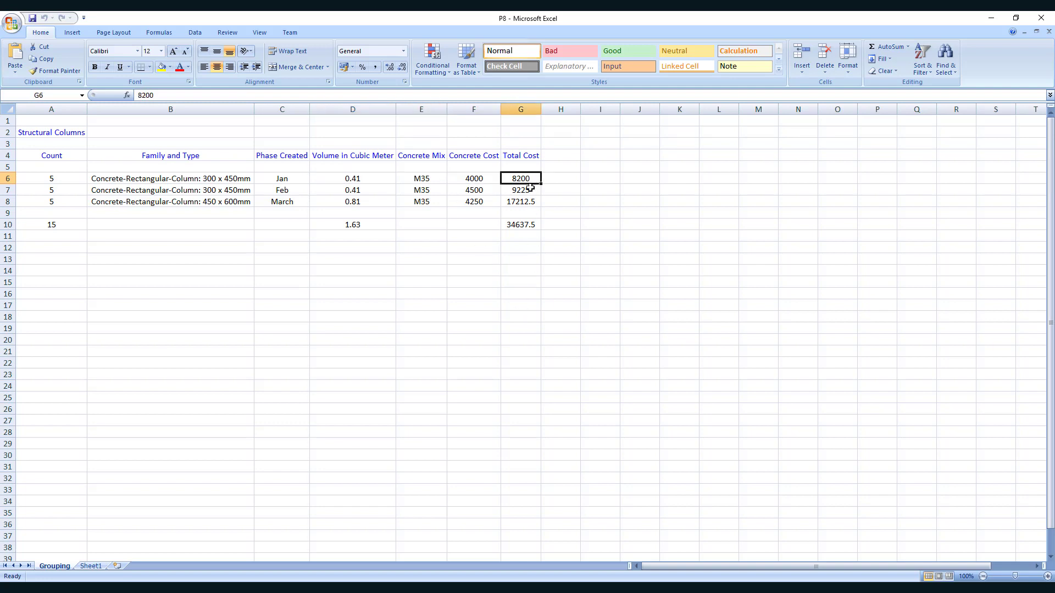
pyautogui.click(484, 191)
pyautogui.click(482, 204)
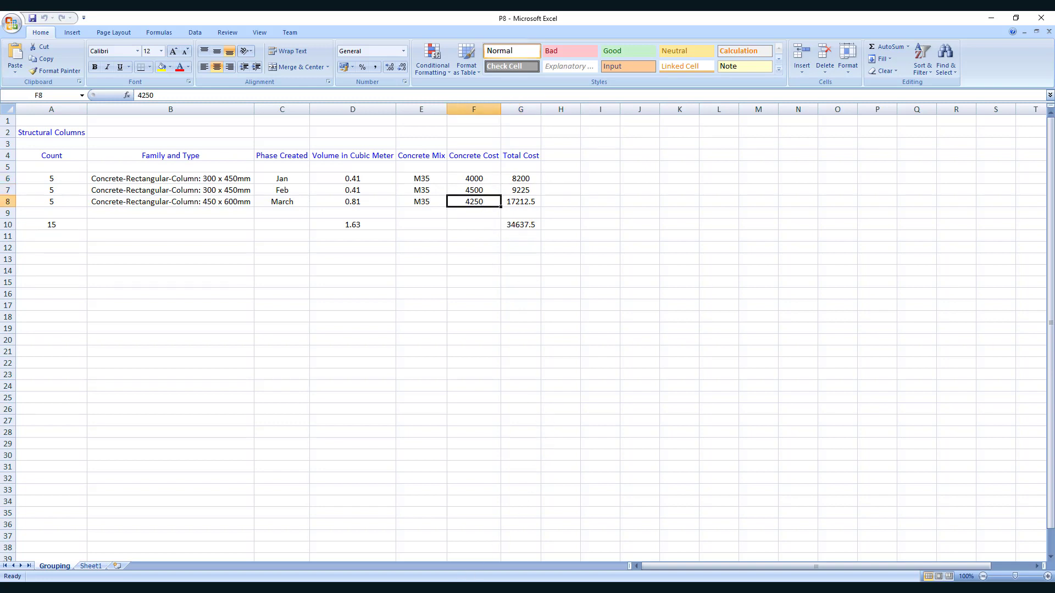
pyautogui.moveTo(445, 588)
pyautogui.click(445, 547)
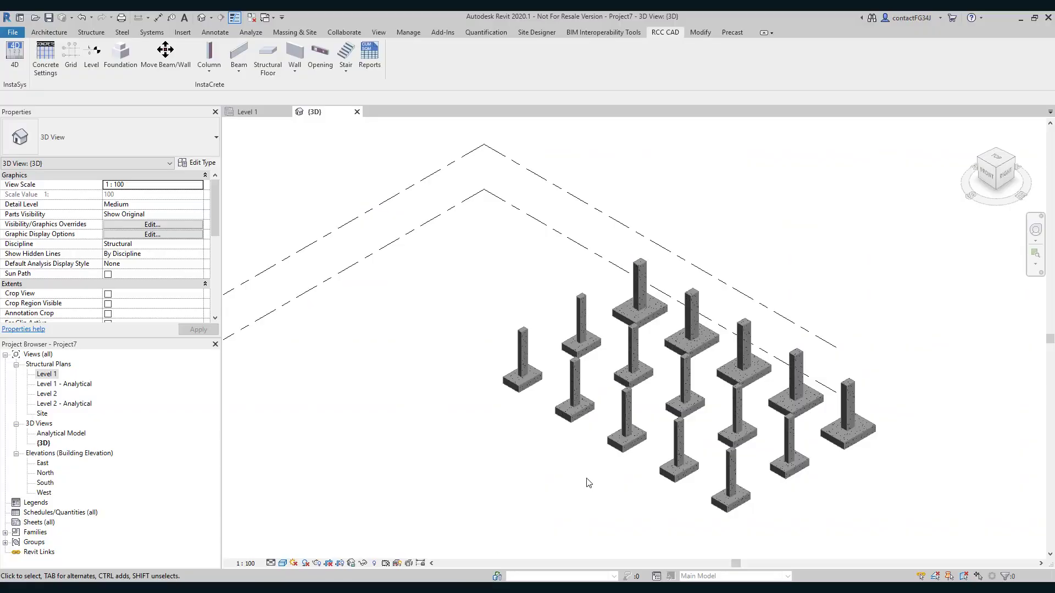
# Glance at the Excel report, then go back to the Revit 3D view.
pyautogui.click(546, 569)
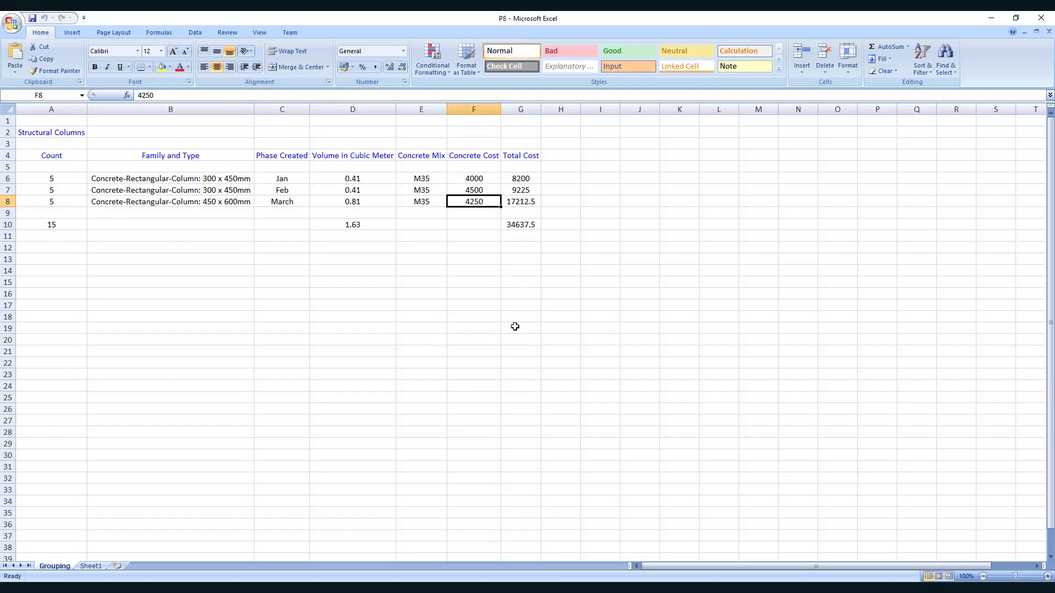
pyautogui.click(445, 588)
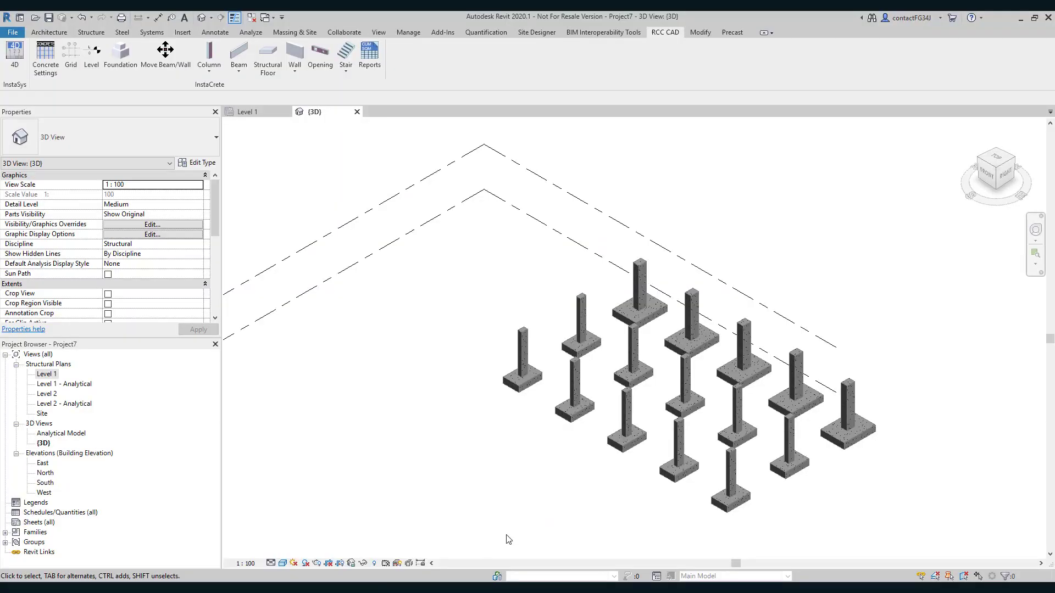